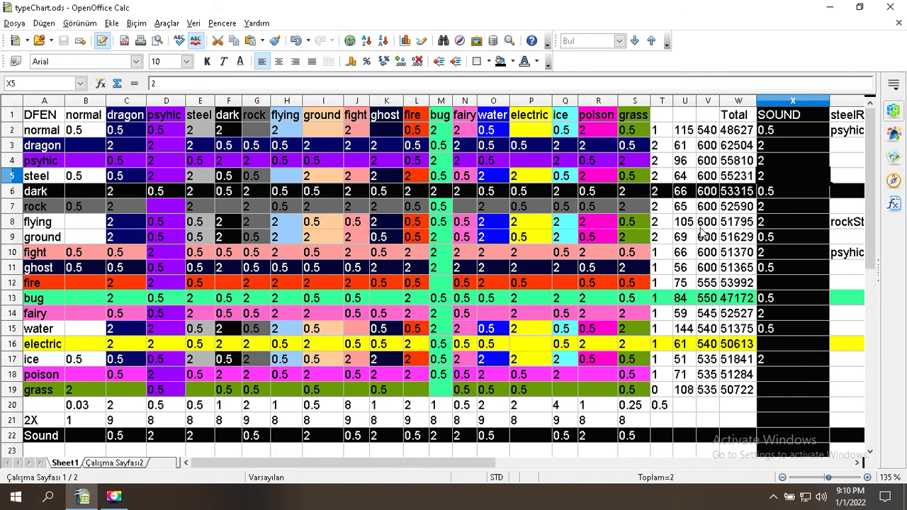
Step: Inspect the ÇARPIM product formulas in cells S20 and T20
{"action": "double_click", "coordinate": [652, 407]}
{"action": "left_click", "coordinate": [707, 420]}
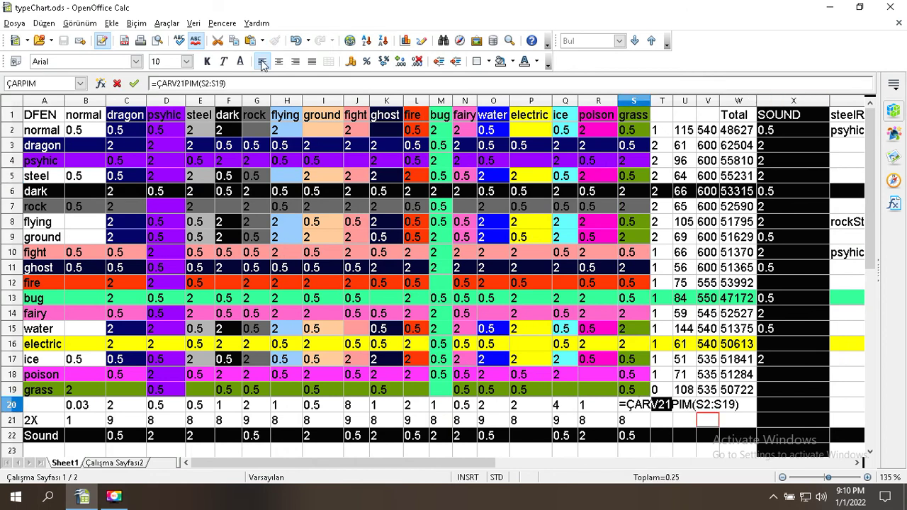
{"action": "key", "text": "Return"}
{"action": "double_click", "coordinate": [663, 405]}
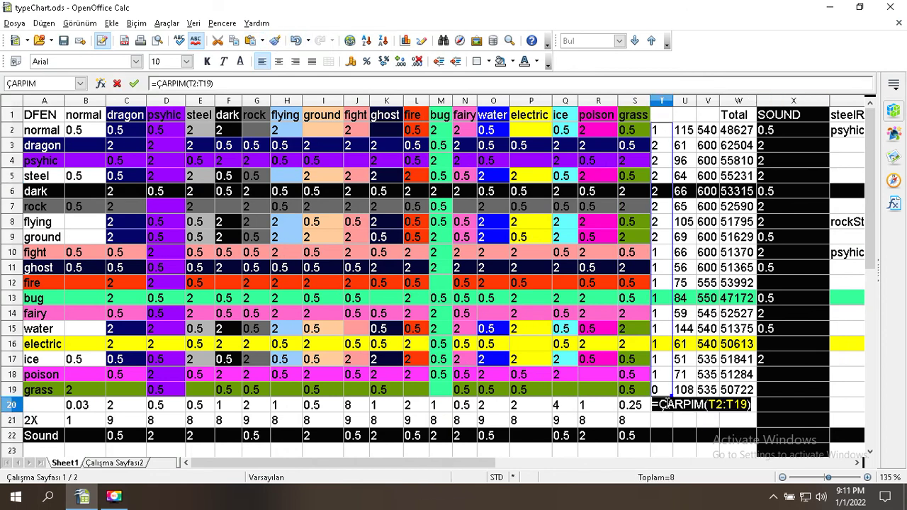
{"action": "key", "text": "Return"}
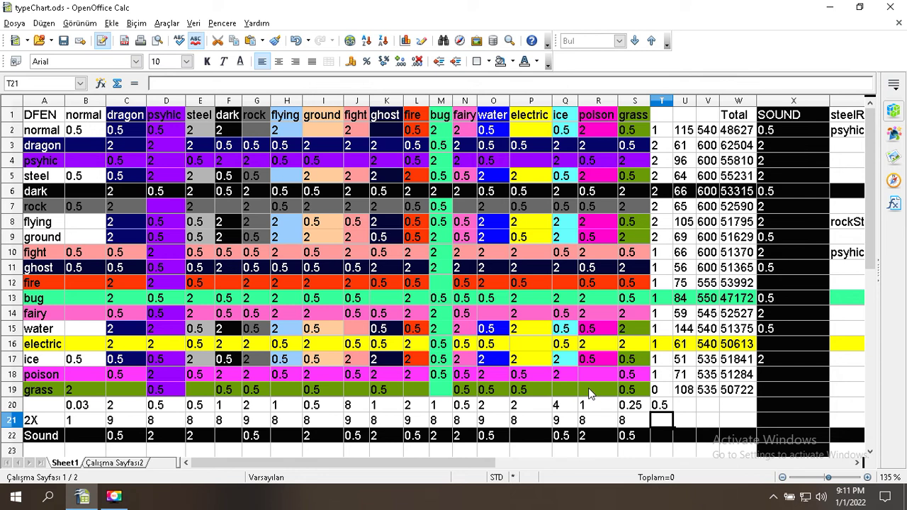
Step: Try the values 4 and 1024 in the grass row's poison cell R19 and inspect the row's product formula in T19
{"action": "left_click", "coordinate": [589, 390]}
{"action": "double_click", "coordinate": [589, 389]}
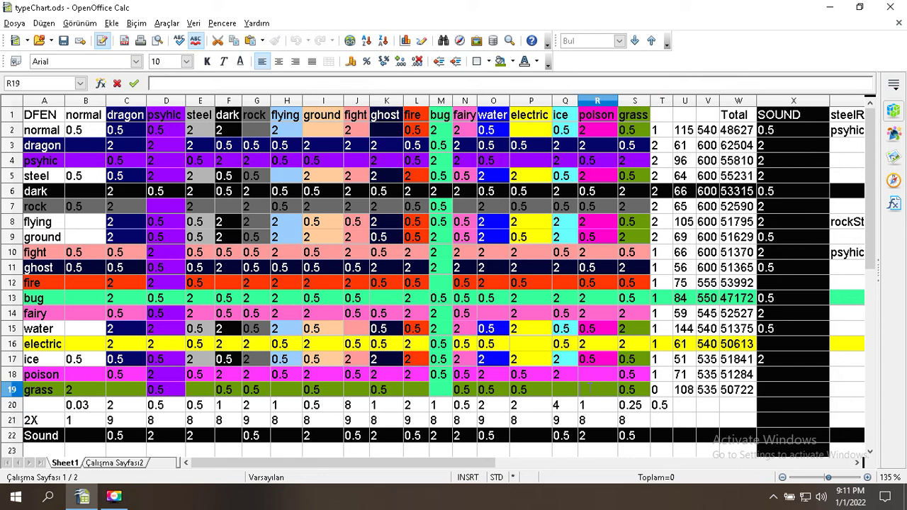
{"action": "type", "text": "4"}
{"action": "key", "text": "Return"}
{"action": "left_click", "coordinate": [589, 390]}
{"action": "type", "text": "32"}
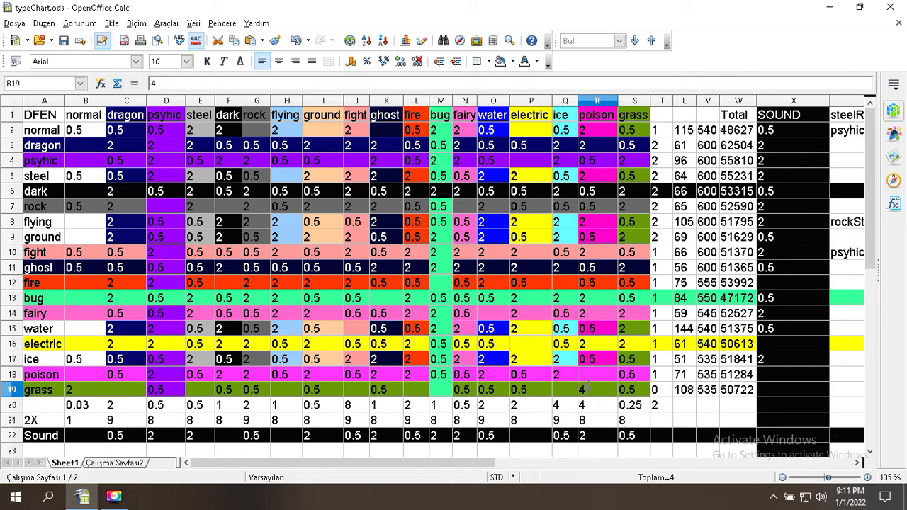
{"action": "key", "text": "Return"}
{"action": "left_click", "coordinate": [659, 389]}
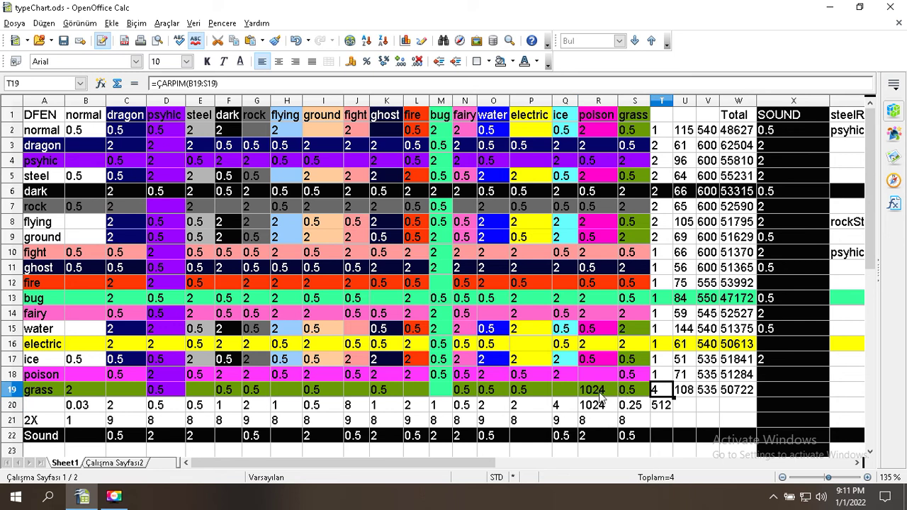
Step: Try the value 256 in the grass row's poison cell R19 and select the row's product in T19
{"action": "left_click", "coordinate": [599, 391]}
{"action": "type", "text": "2"}
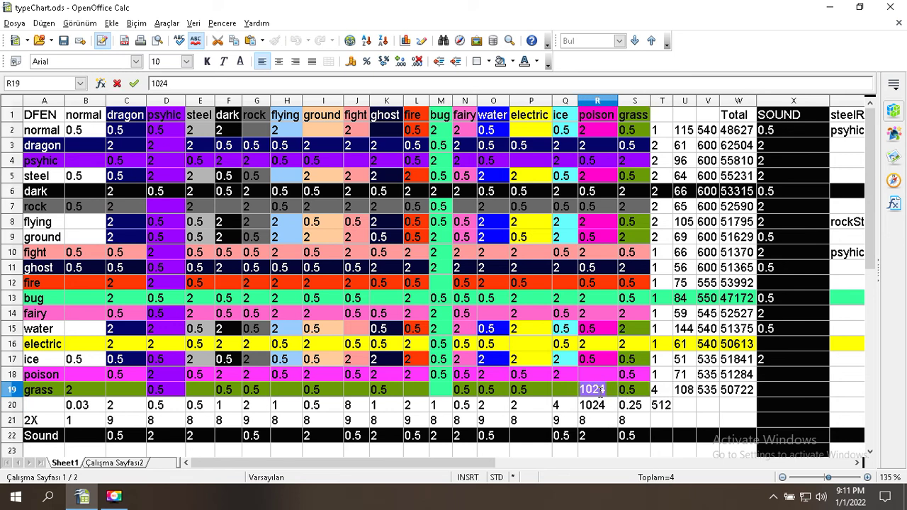
{"action": "type", "text": "56"}
{"action": "key", "text": "Return"}
{"action": "left_click", "coordinate": [661, 390]}
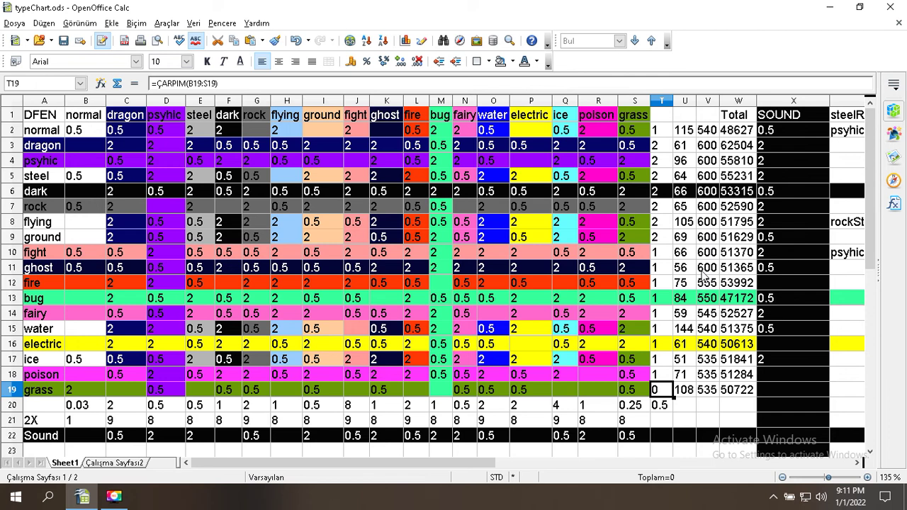
Step: Examine the values in column V one by one from the normal row down to the ghost row
{"action": "left_click", "coordinate": [706, 132]}
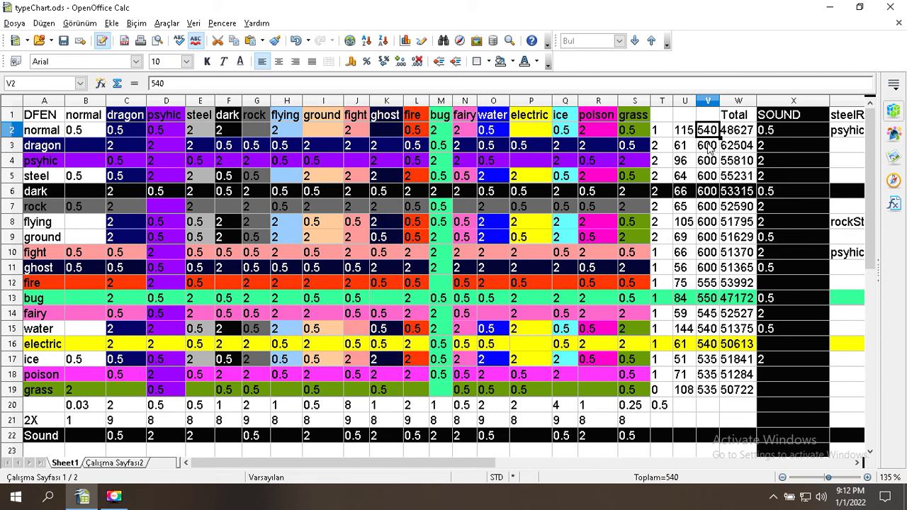
{"action": "left_click", "coordinate": [708, 147]}
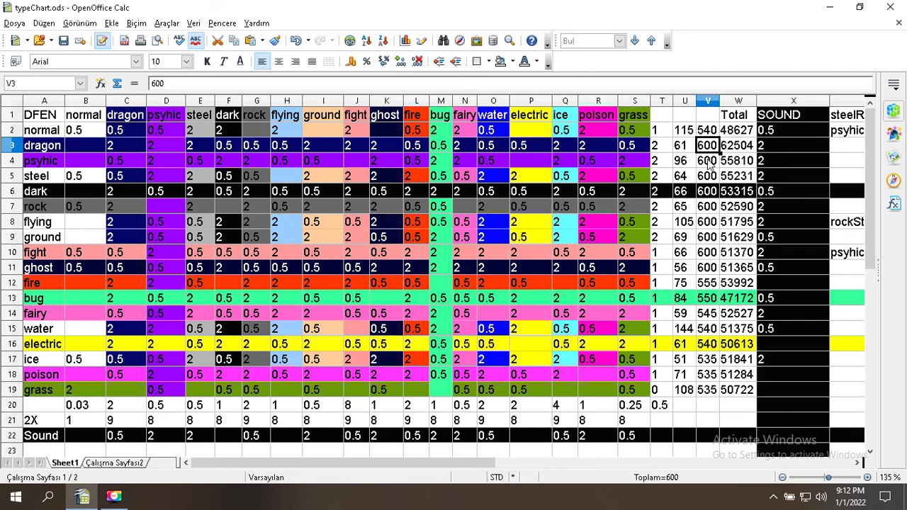
{"action": "left_click", "coordinate": [709, 163]}
{"action": "left_click", "coordinate": [706, 179]}
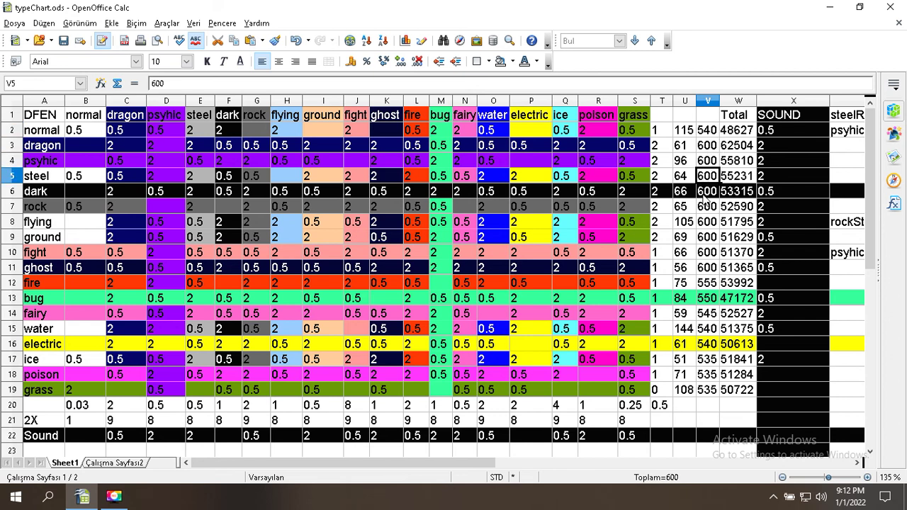
{"action": "left_click", "coordinate": [704, 198]}
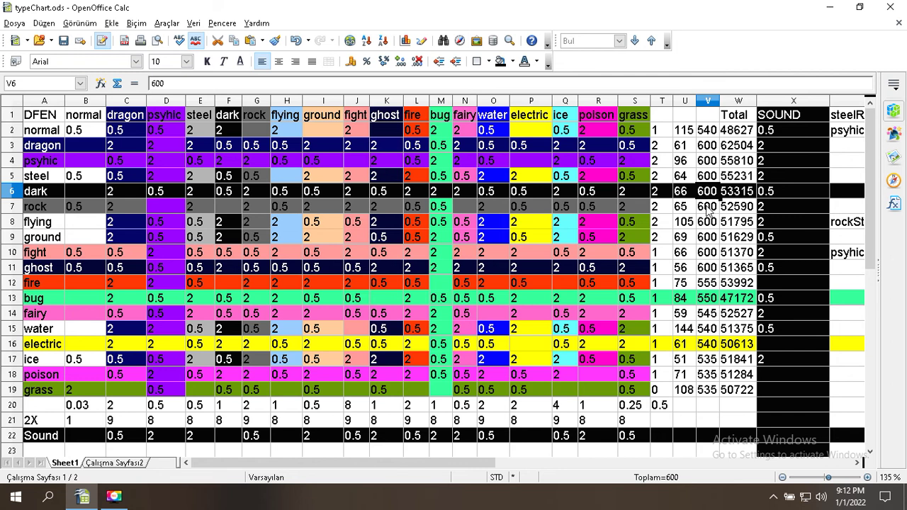
{"action": "left_click", "coordinate": [707, 209]}
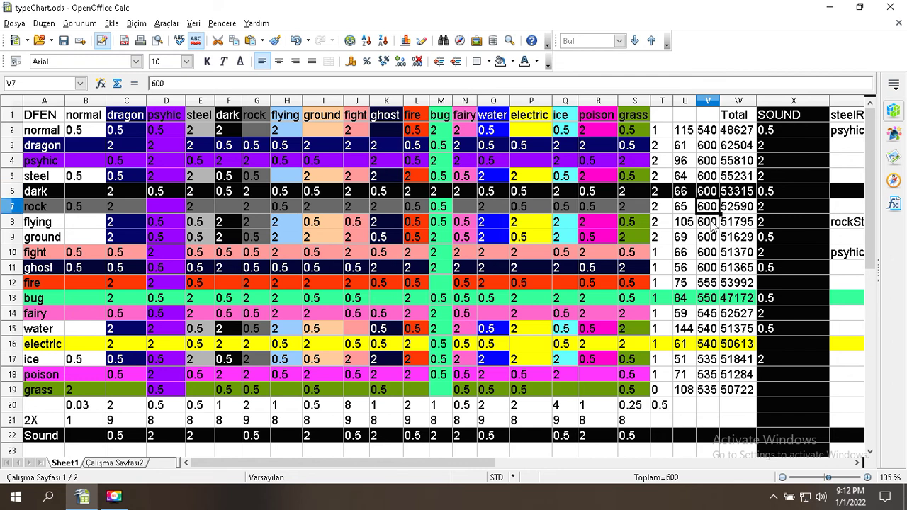
{"action": "left_click", "coordinate": [712, 224]}
{"action": "left_click", "coordinate": [710, 241]}
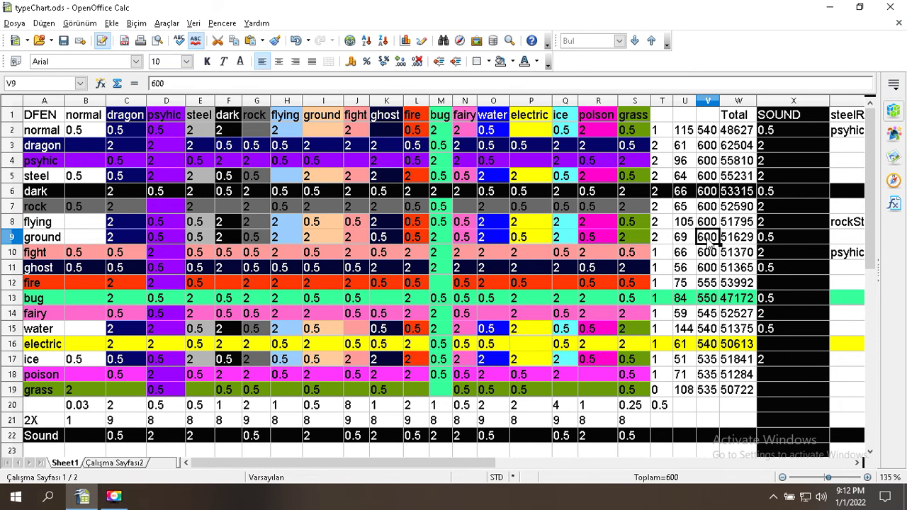
{"action": "left_click", "coordinate": [711, 256]}
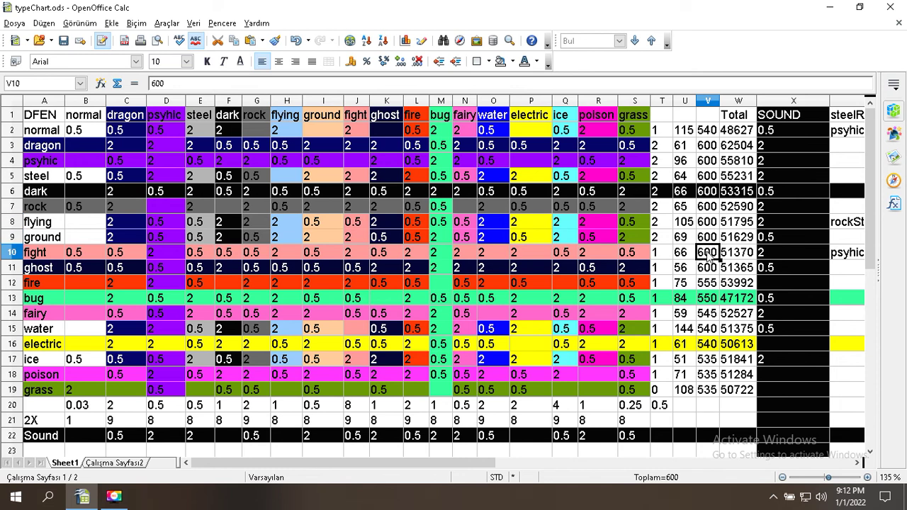
{"action": "left_click", "coordinate": [708, 271]}
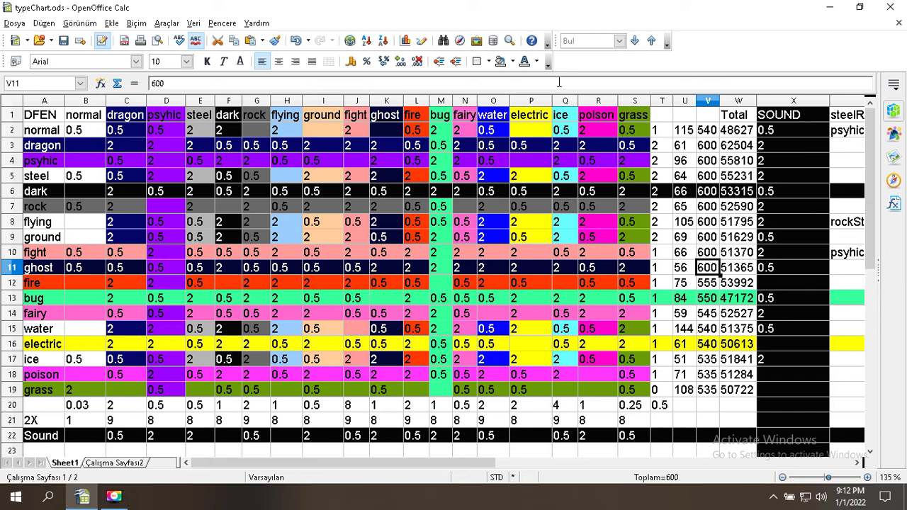
{"action": "left_click", "coordinate": [114, 496]}
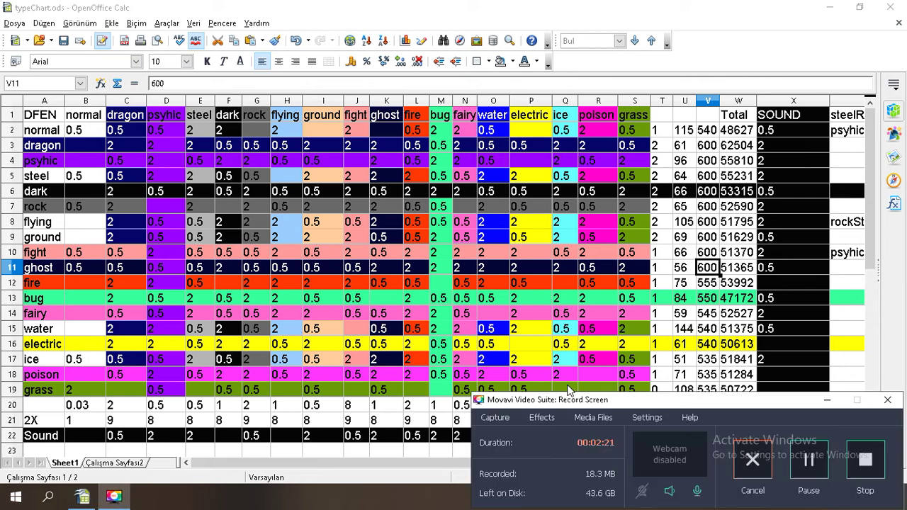
{"action": "left_click", "coordinate": [869, 465]}
{"action": "left_click", "coordinate": [113, 500]}
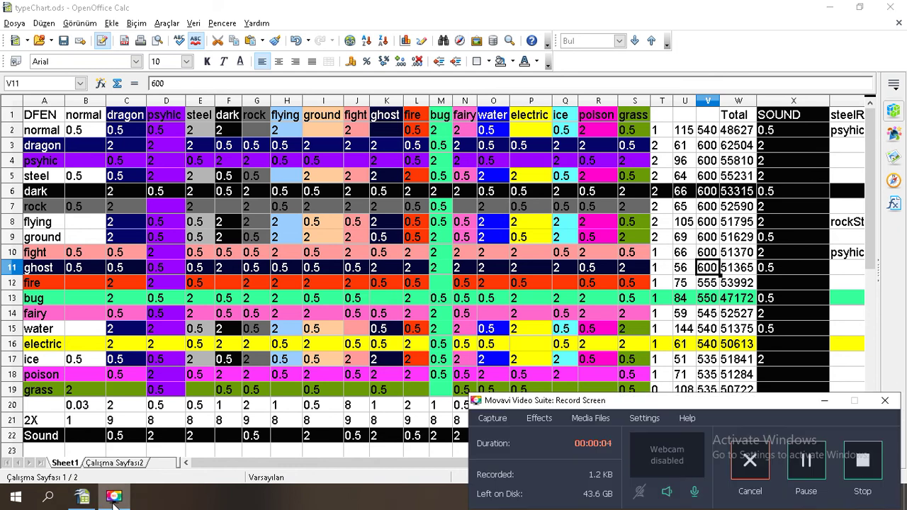
{"action": "left_click", "coordinate": [113, 501]}
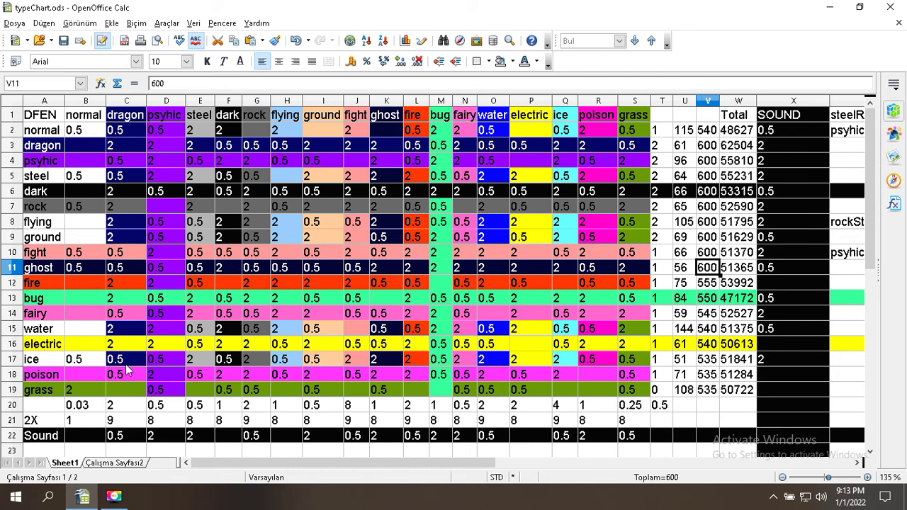
Step: Examine individual matchup values across the grass row and down the grass column
{"action": "left_click", "coordinate": [94, 389]}
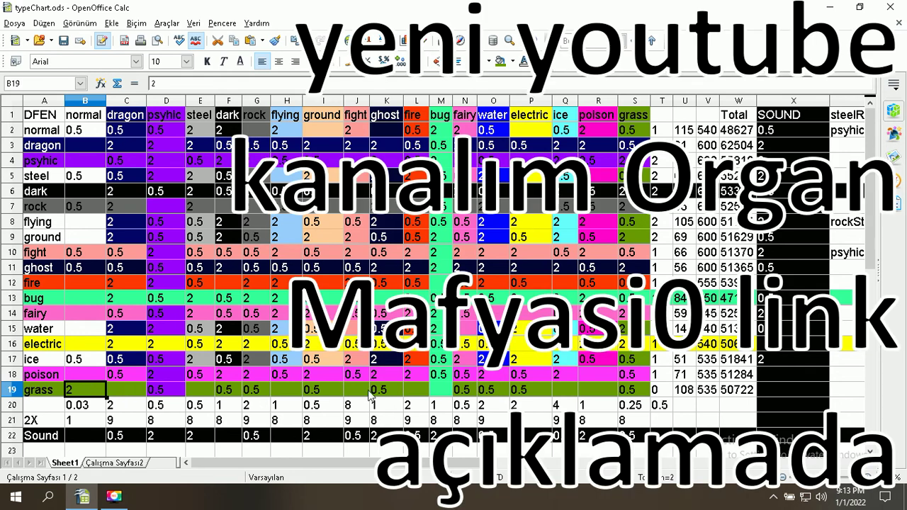
{"action": "left_click", "coordinate": [494, 390]}
{"action": "left_click", "coordinate": [597, 390]}
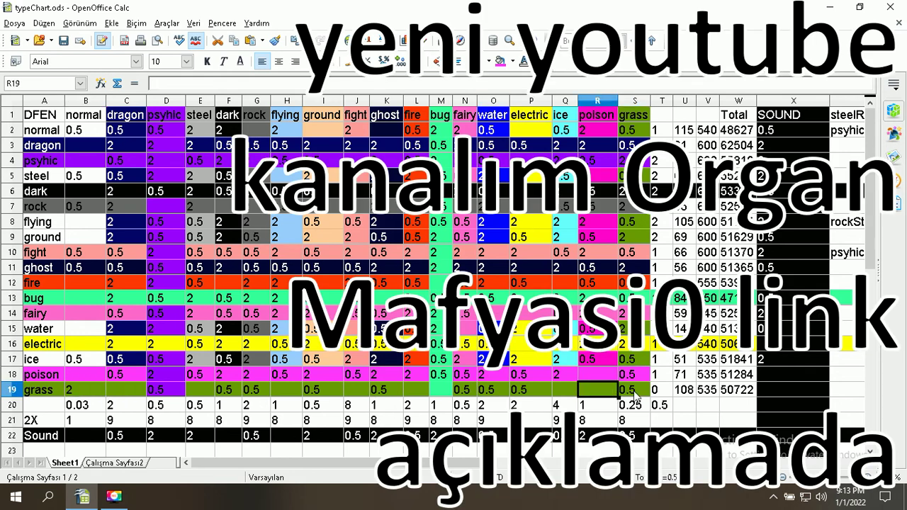
{"action": "left_click", "coordinate": [633, 392]}
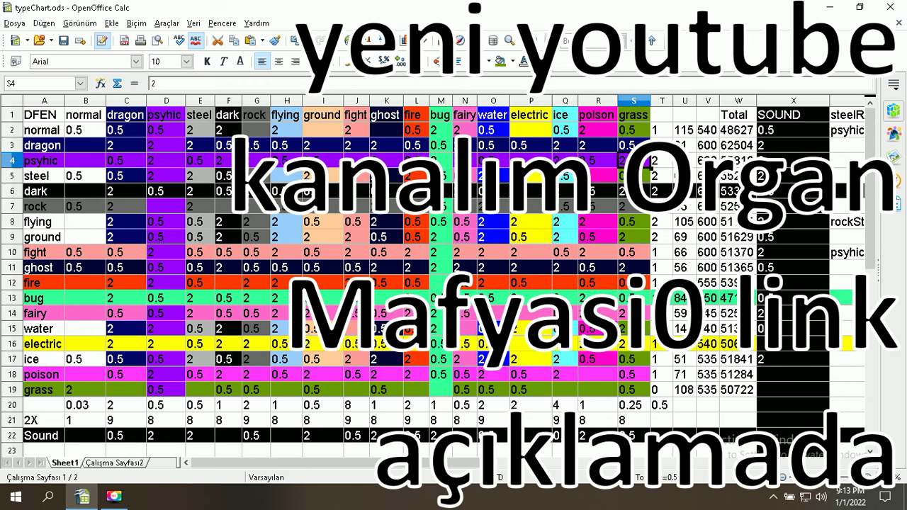
{"action": "left_click", "coordinate": [84, 390]}
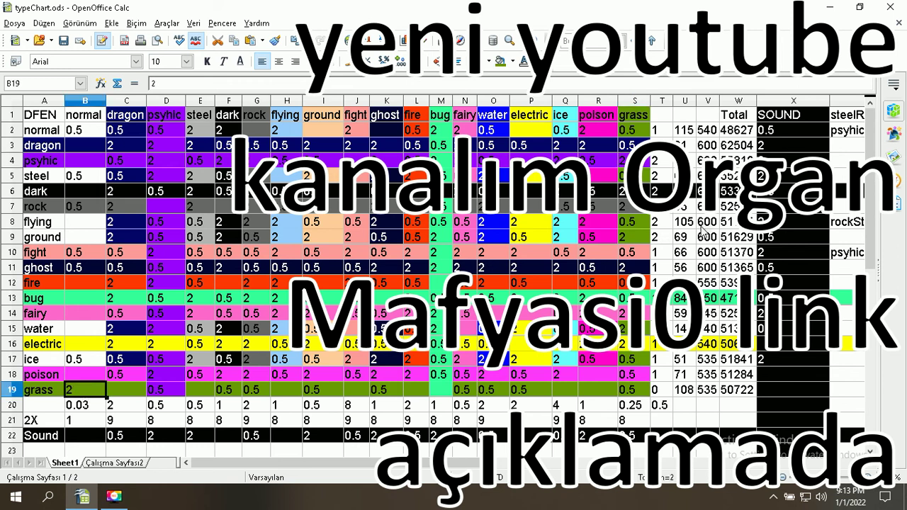
{"action": "left_click", "coordinate": [641, 164]}
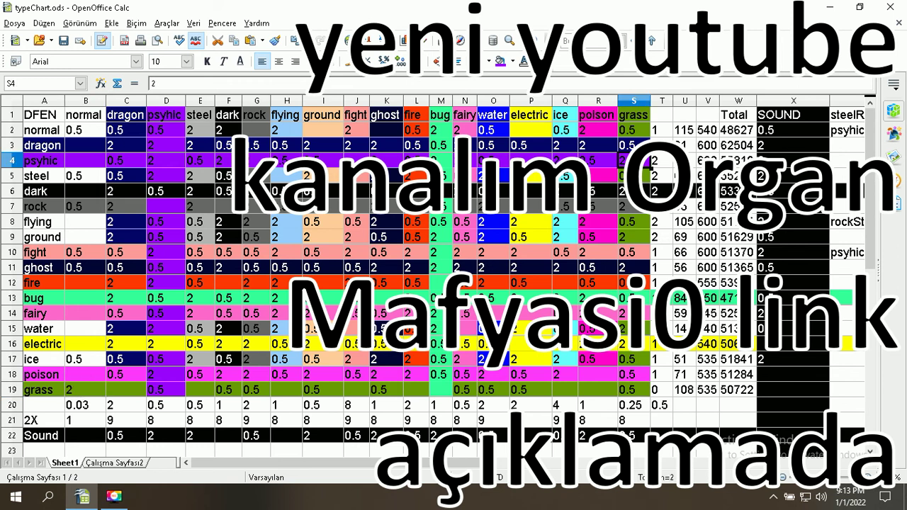
{"action": "left_click", "coordinate": [634, 236]}
{"action": "left_click", "coordinate": [634, 313]}
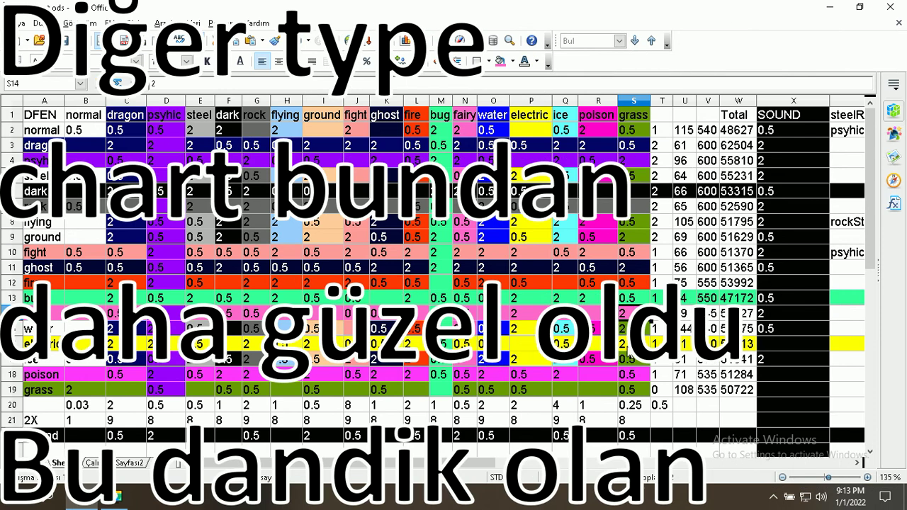
{"action": "left_click", "coordinate": [634, 344]}
Step: Open the function wizard for the grass column's 2X cell S21 and read the descriptions of İŞGÜNÜ and KAREKÖK
{"action": "left_click", "coordinate": [624, 421]}
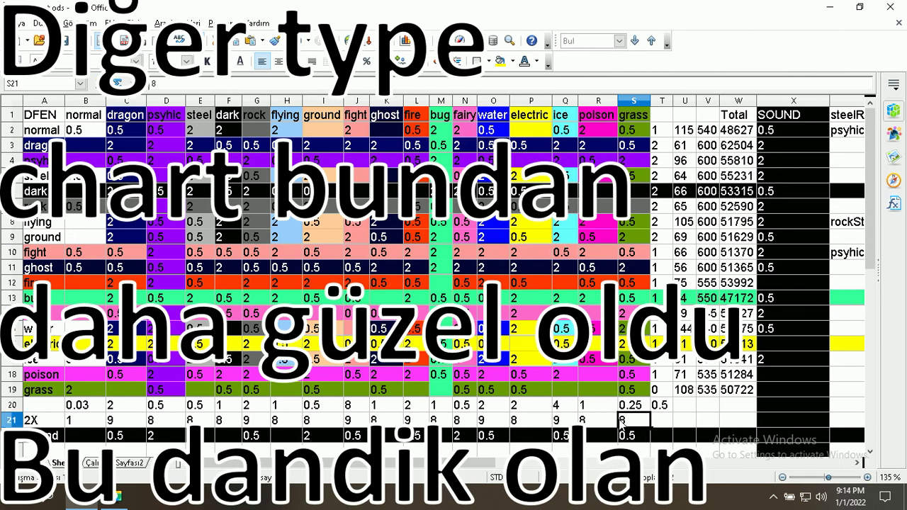
{"action": "double_click", "coordinate": [627, 420]}
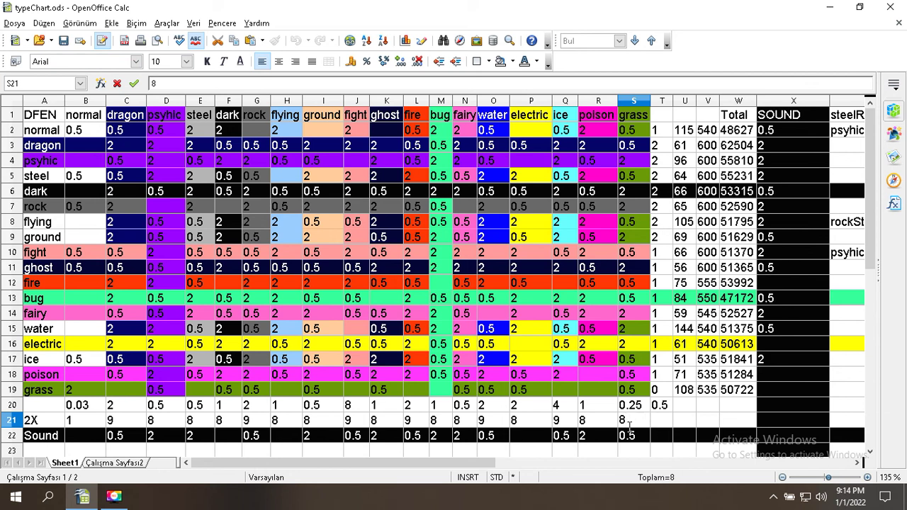
{"action": "left_click", "coordinate": [101, 84]}
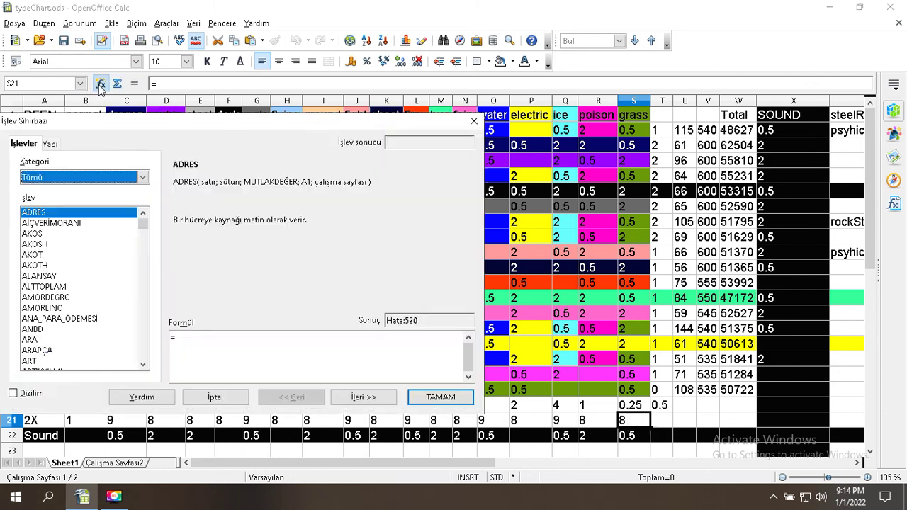
{"action": "left_click_drag", "start_coordinate": [143, 223], "coordinate": [143, 286]}
{"action": "left_click", "coordinate": [36, 286]}
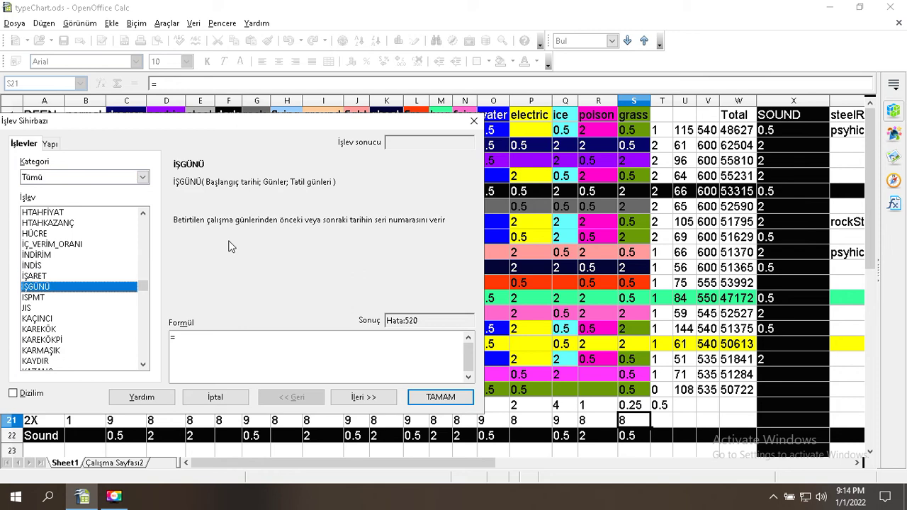
{"action": "left_click", "coordinate": [43, 330]}
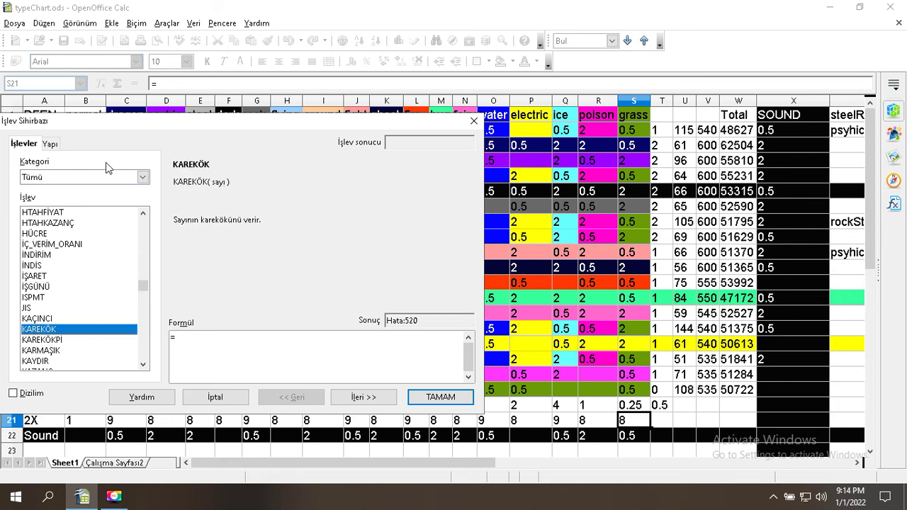
Step: Review the Veritabanı functions VSEÇSAYDOLU, VSEÇSTDSAPMAS and VSEÇVAR, and leave the function wizard without inserting one
{"action": "left_click", "coordinate": [122, 179]}
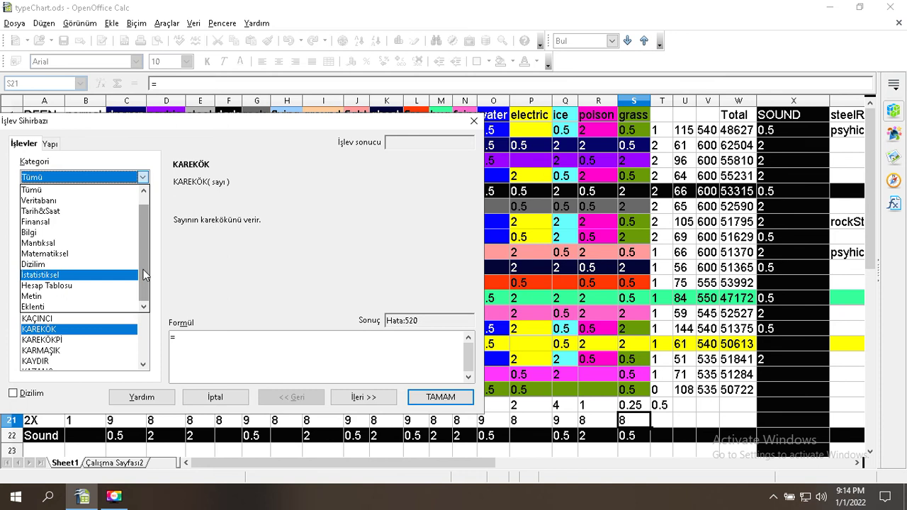
{"action": "left_click_drag", "start_coordinate": [144, 274], "coordinate": [141, 234]}
{"action": "left_click", "coordinate": [42, 211]}
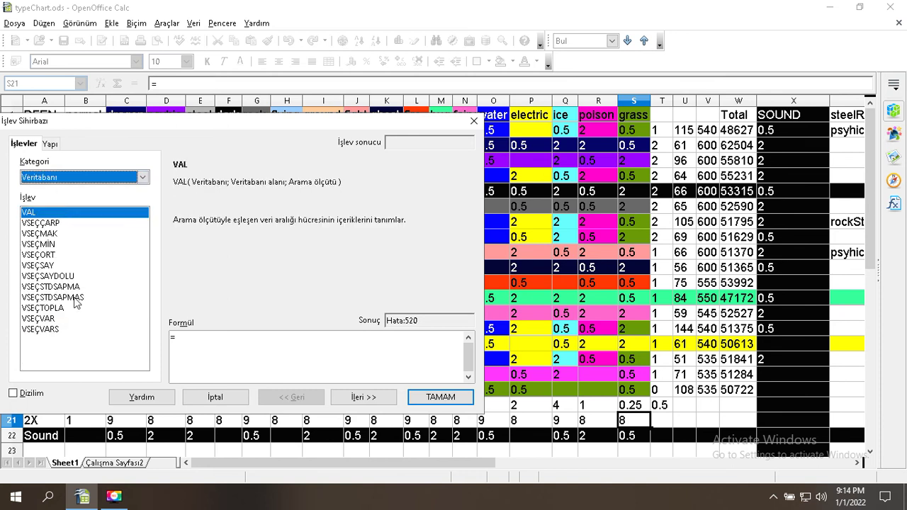
{"action": "left_click", "coordinate": [54, 277]}
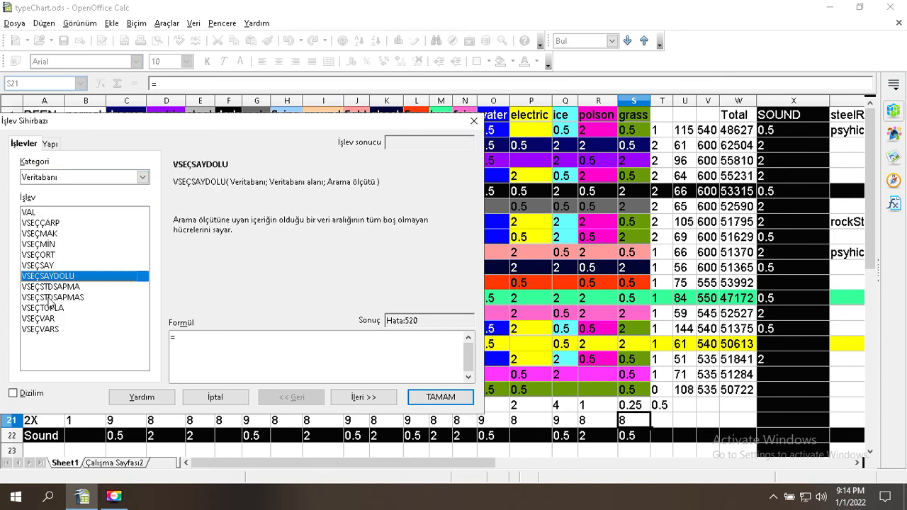
{"action": "left_click", "coordinate": [49, 297]}
{"action": "left_click", "coordinate": [47, 319]}
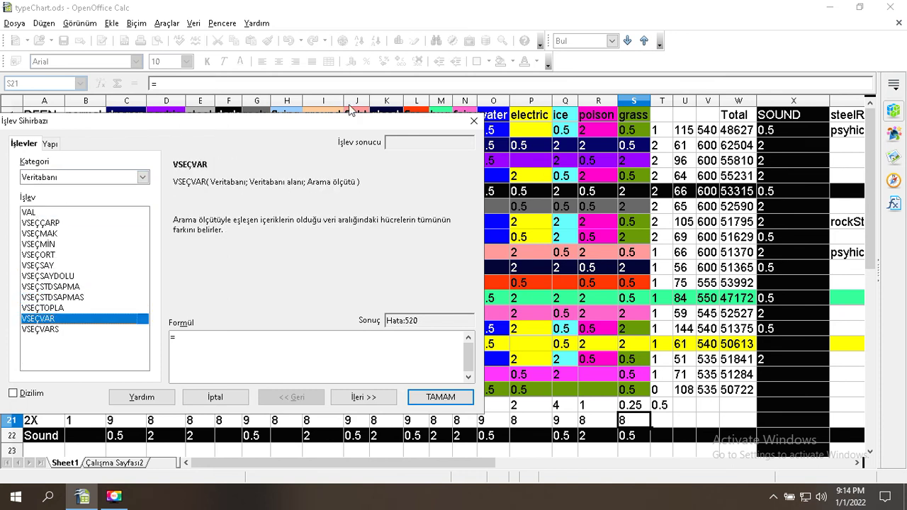
{"action": "left_click", "coordinate": [474, 123]}
{"action": "left_click", "coordinate": [686, 116]}
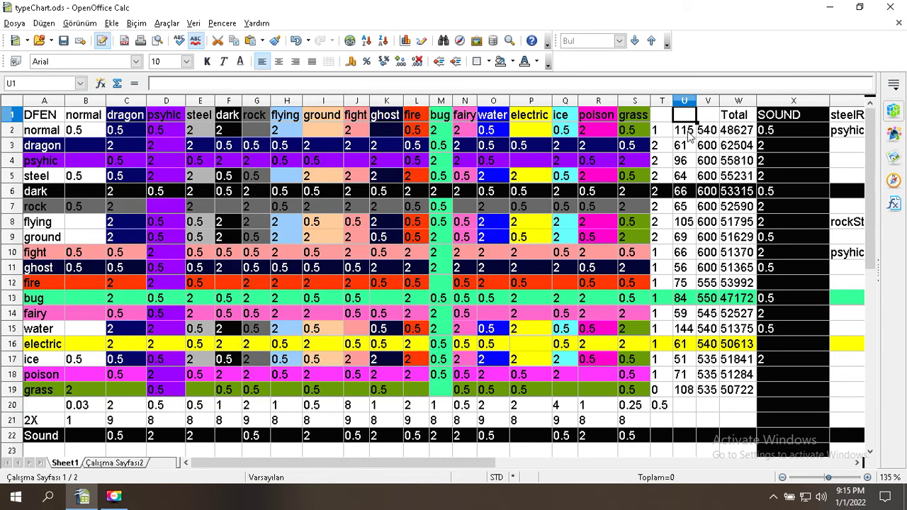
Step: Compare the column U counts and the Total values of the normal and water rows
{"action": "left_click", "coordinate": [690, 130]}
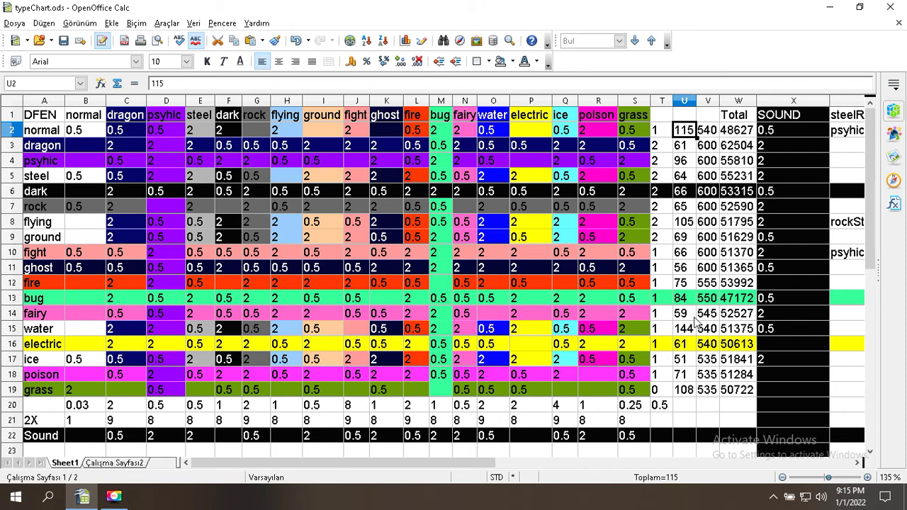
{"action": "left_click", "coordinate": [687, 330]}
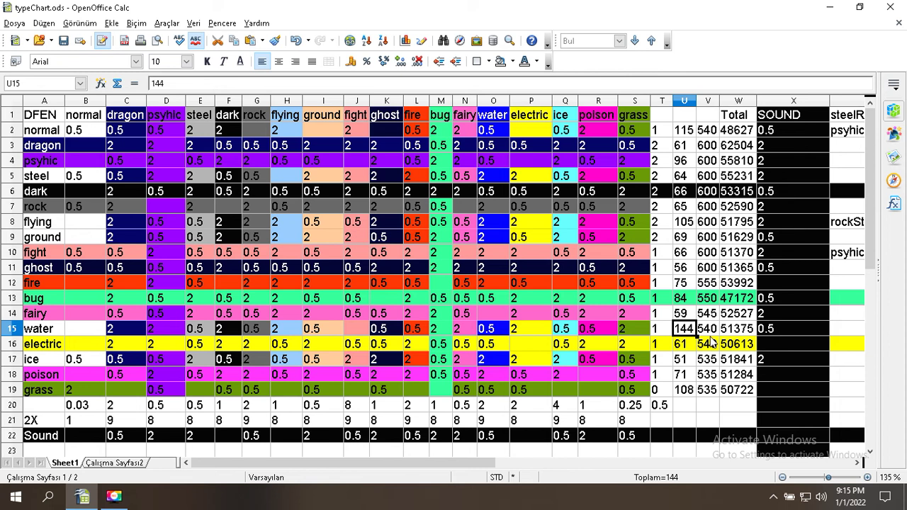
{"action": "left_click", "coordinate": [733, 331]}
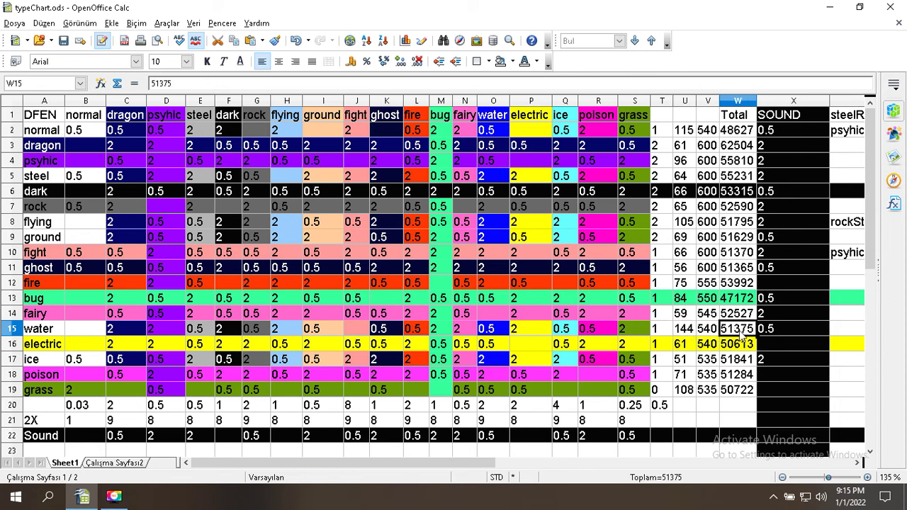
{"action": "left_click", "coordinate": [690, 135]}
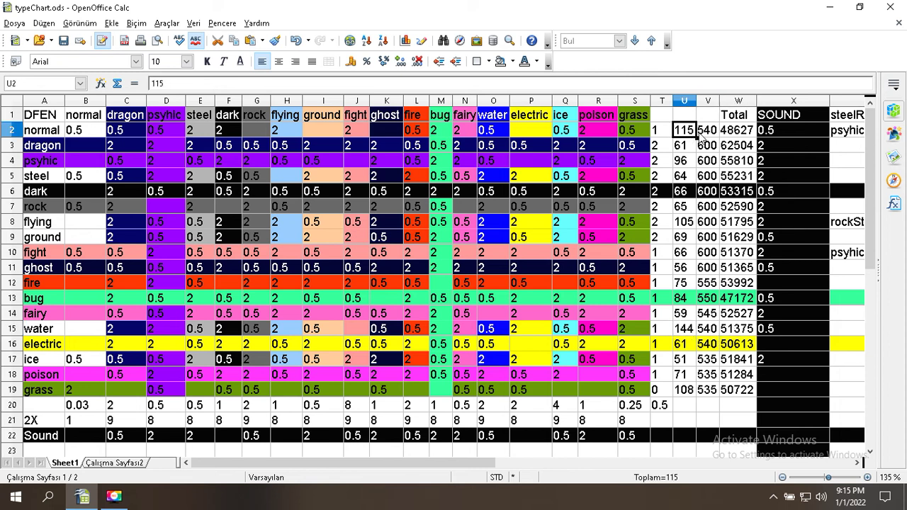
{"action": "left_click", "coordinate": [736, 136]}
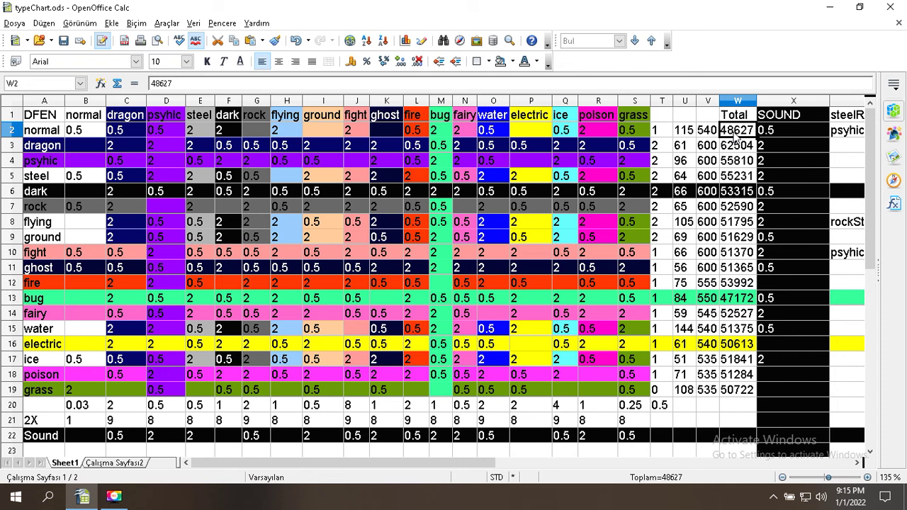
Step: Examine the grass row's count, fairy and steel matchups and Total, plus the bug row's Total and count
{"action": "left_click", "coordinate": [691, 391]}
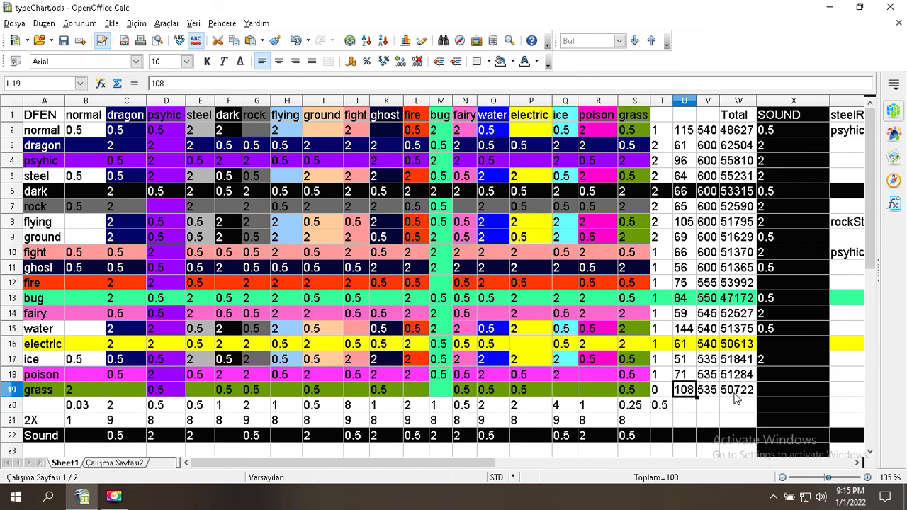
{"action": "left_click", "coordinate": [461, 392]}
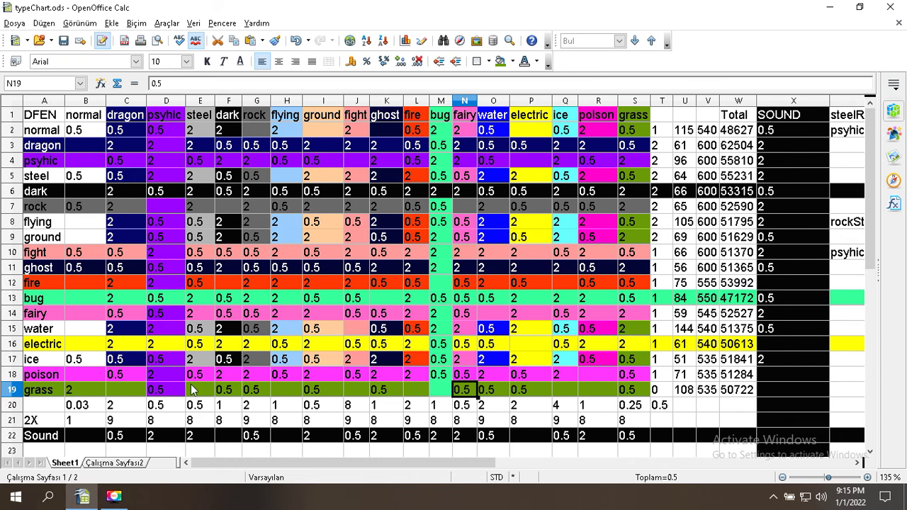
{"action": "left_click", "coordinate": [192, 390]}
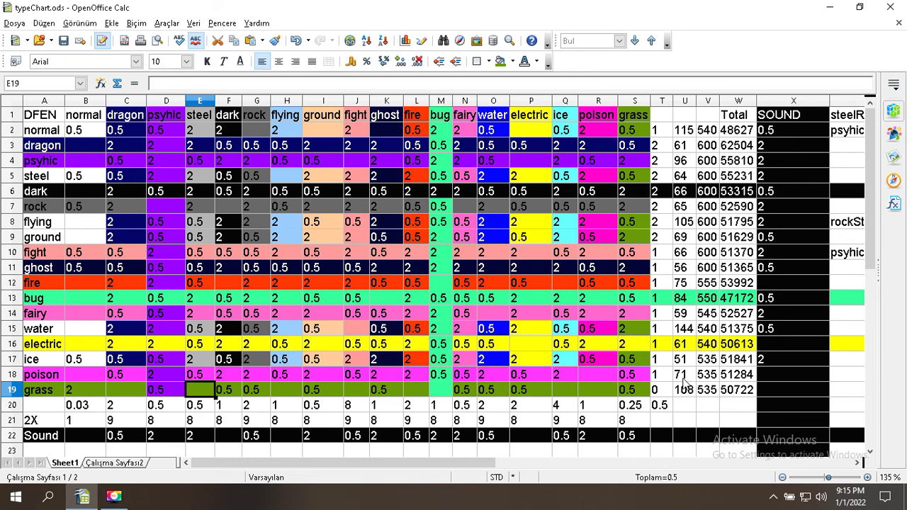
{"action": "left_click", "coordinate": [743, 394]}
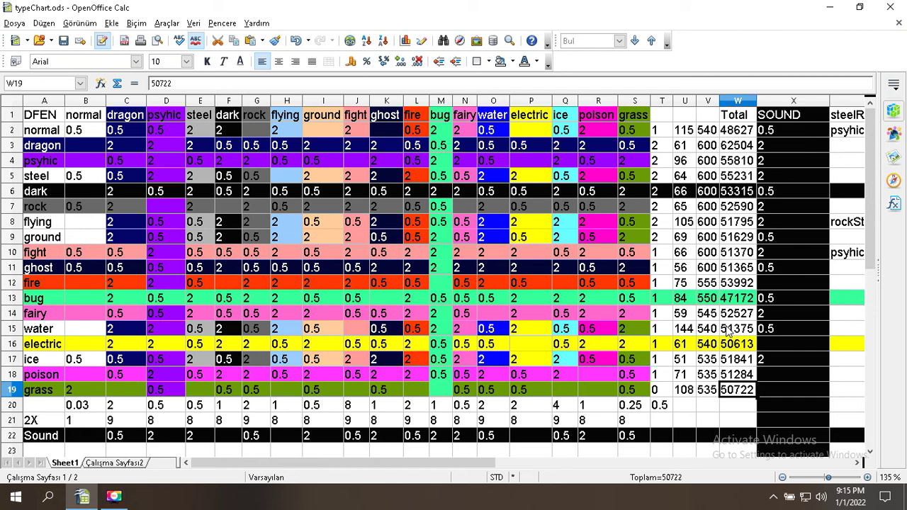
{"action": "left_click", "coordinate": [734, 300]}
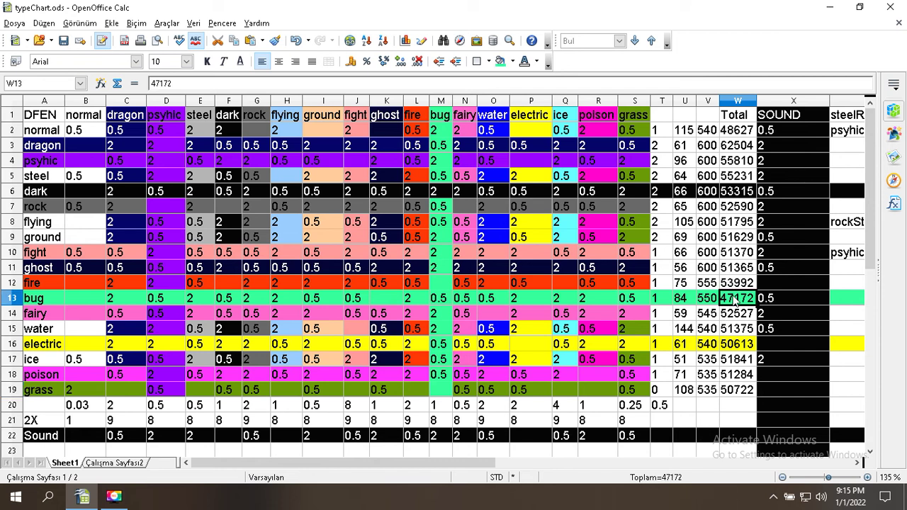
{"action": "left_click", "coordinate": [687, 300]}
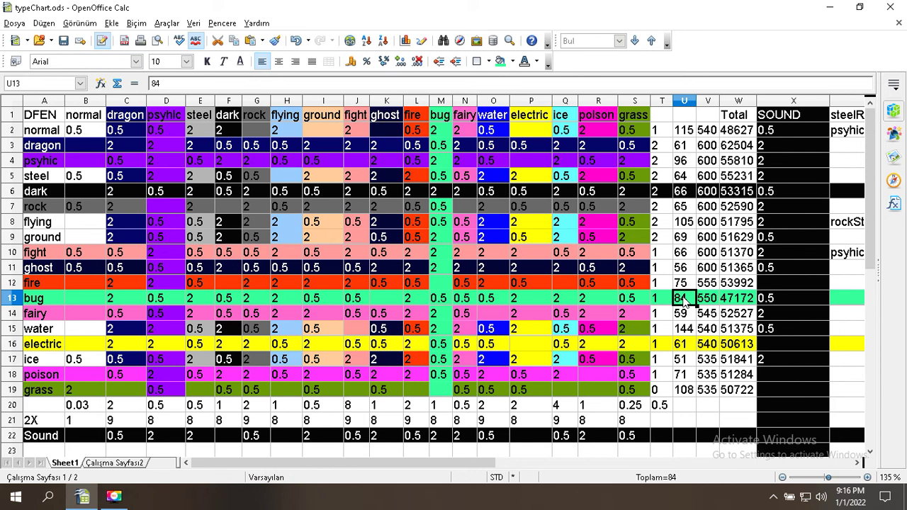
Step: Examine the Sound row from its label across to the poison, grass and column T cells
{"action": "left_click", "coordinate": [49, 435]}
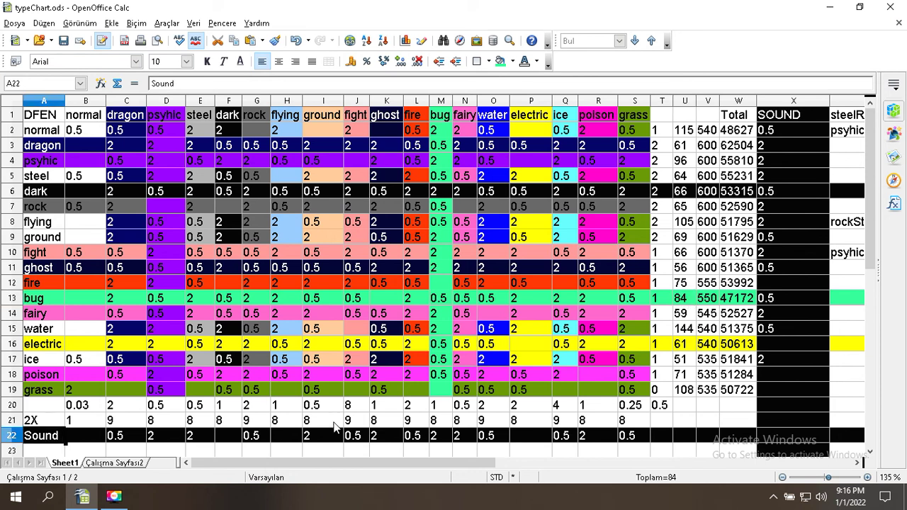
{"action": "left_click", "coordinate": [606, 438]}
{"action": "left_click", "coordinate": [628, 436]}
{"action": "left_click", "coordinate": [665, 437]}
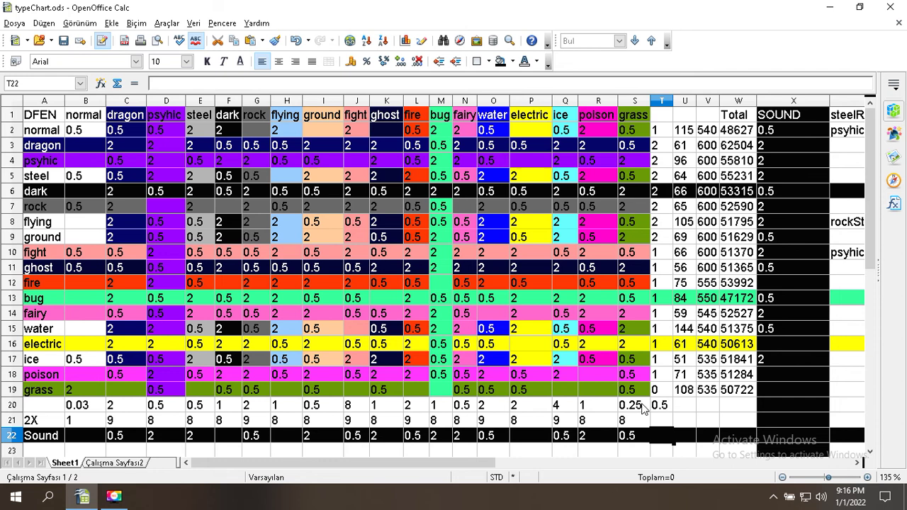
Step: Inspect the ÇARPIM product formulas in row 20 for the electric and fairy columns and column T, leaving them unedited
{"action": "double_click", "coordinate": [550, 405]}
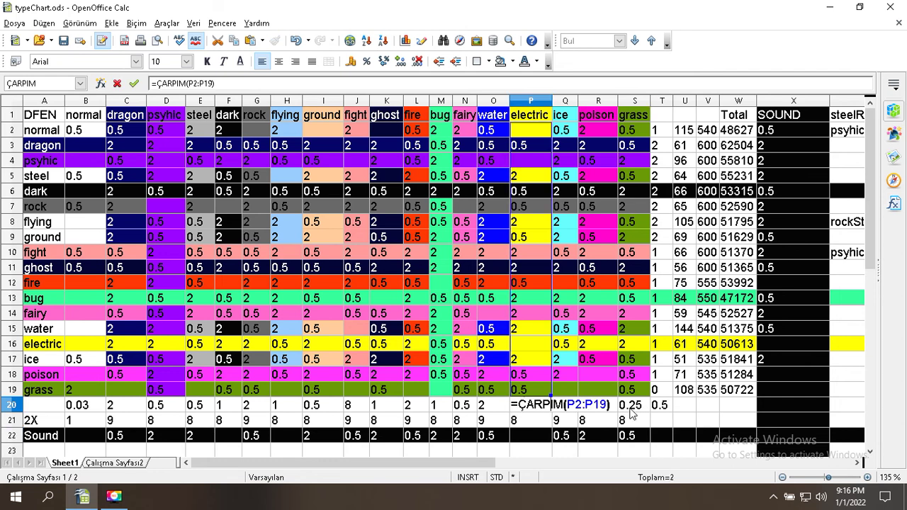
{"action": "key", "text": "Return"}
{"action": "key", "text": "Up"}
{"action": "key", "text": "Left"}
{"action": "key", "text": "Left"}
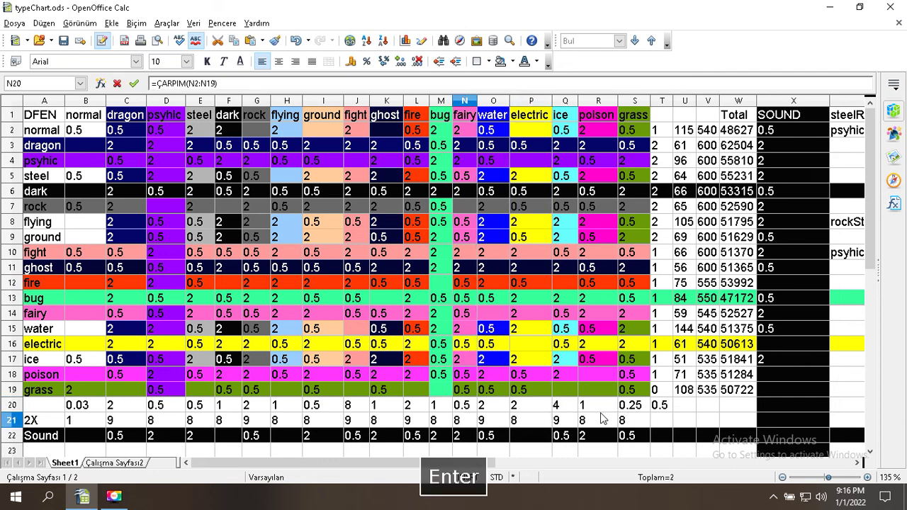
{"action": "key", "text": "Return"}
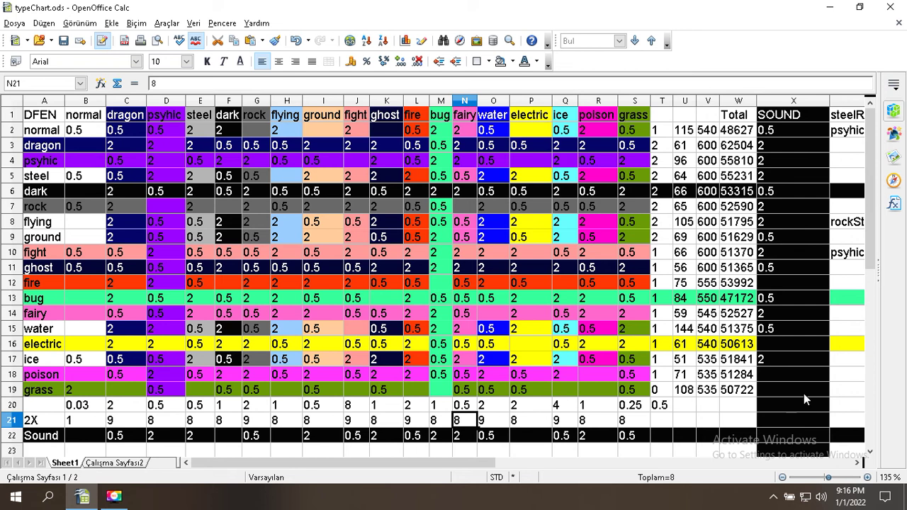
{"action": "double_click", "coordinate": [658, 408]}
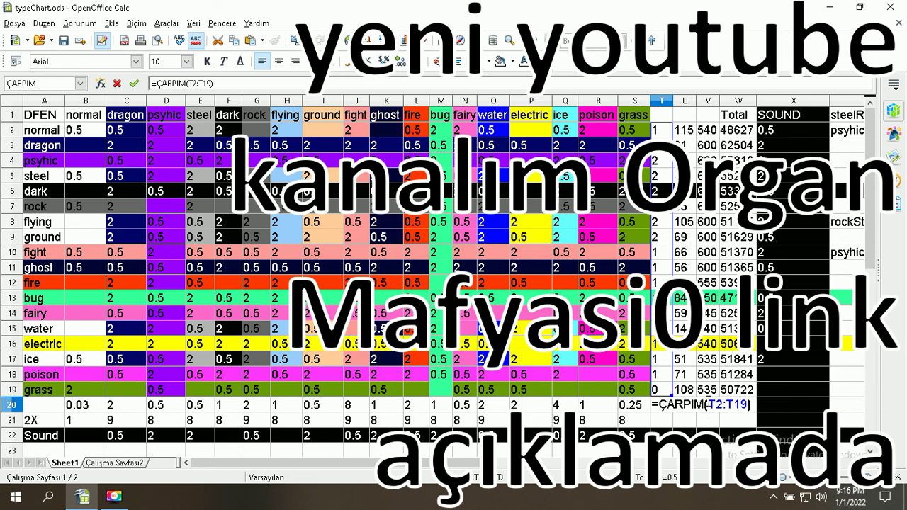
{"action": "key", "text": "Return"}
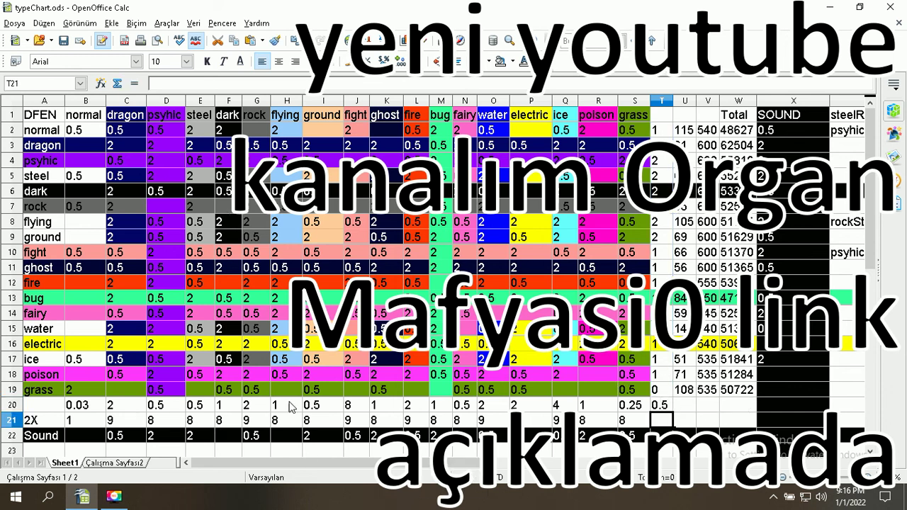
Step: Check the ground column's matchup values in the psyhic, dragon and dark rows
{"action": "double_click", "coordinate": [322, 161]}
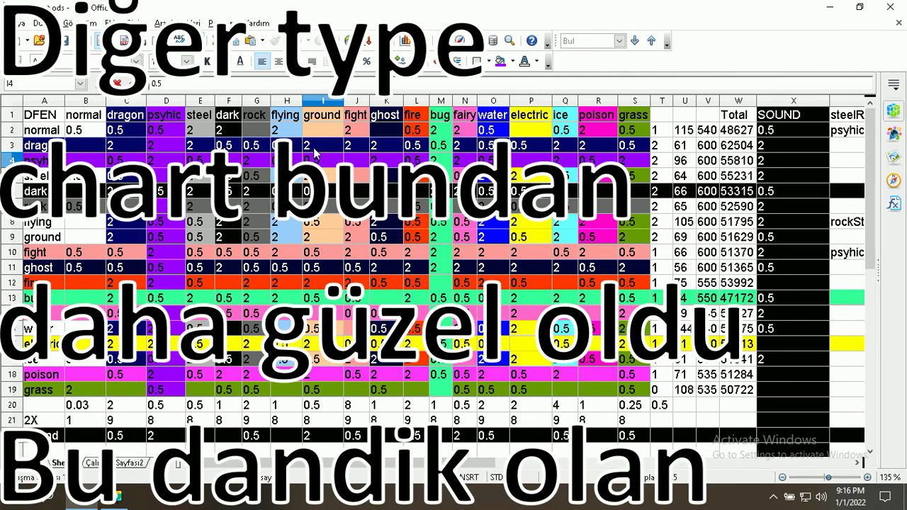
{"action": "double_click", "coordinate": [313, 145]}
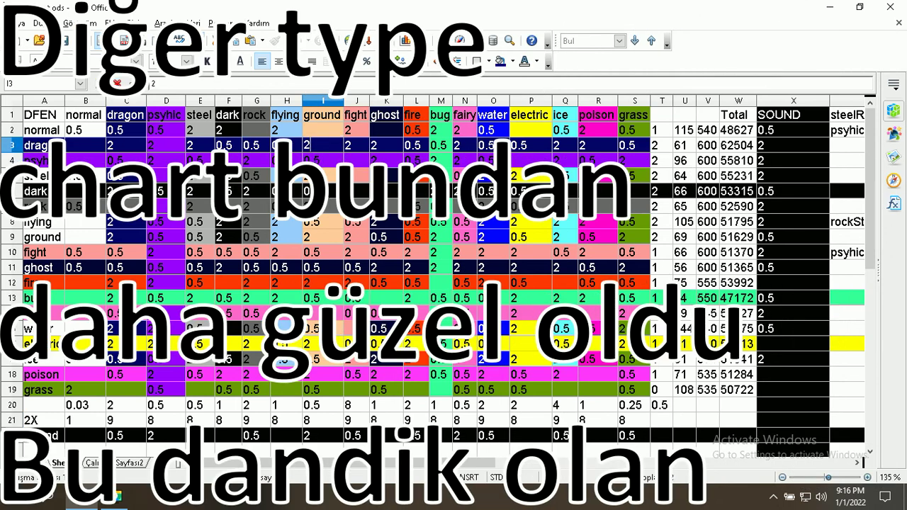
{"action": "left_click", "coordinate": [315, 191]}
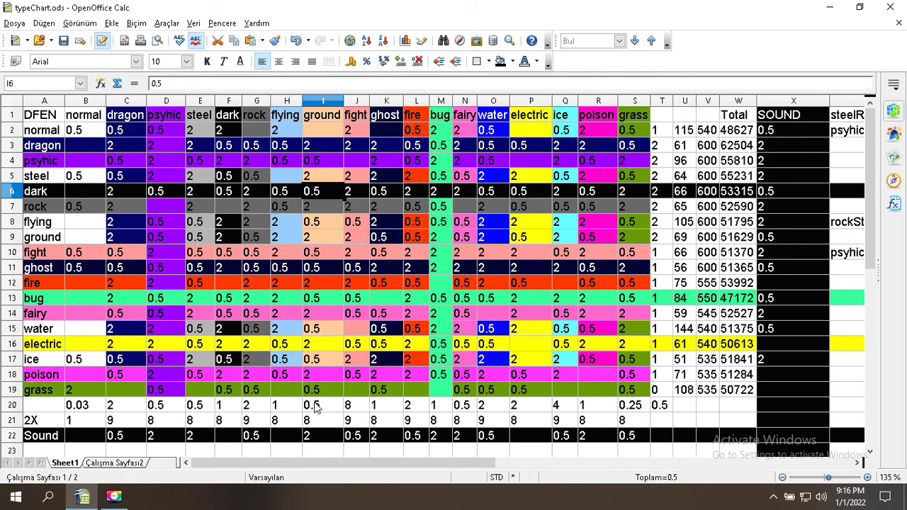
Step: Widen the normal column temporarily to read its product formula in B20, then narrow the column again
{"action": "left_click", "coordinate": [83, 409]}
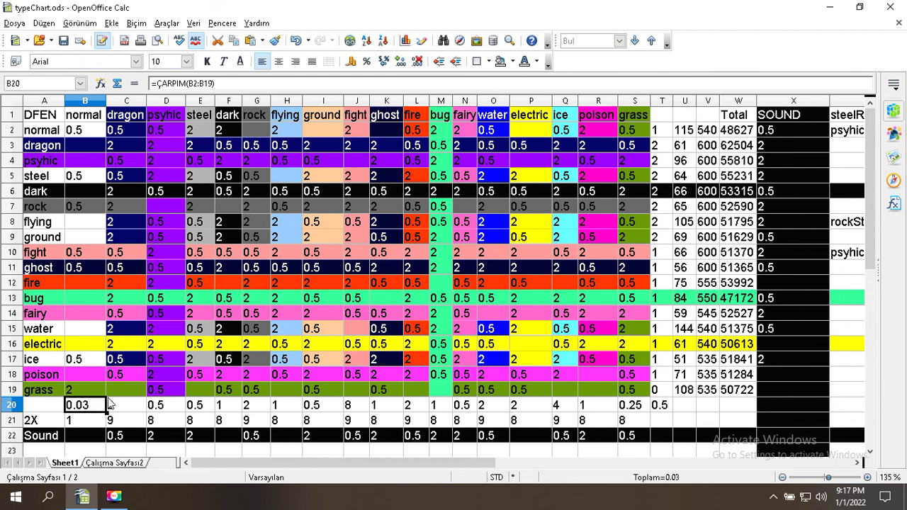
{"action": "left_click_drag", "start_coordinate": [109, 101], "coordinate": [126, 100]}
{"action": "double_click", "coordinate": [95, 407]}
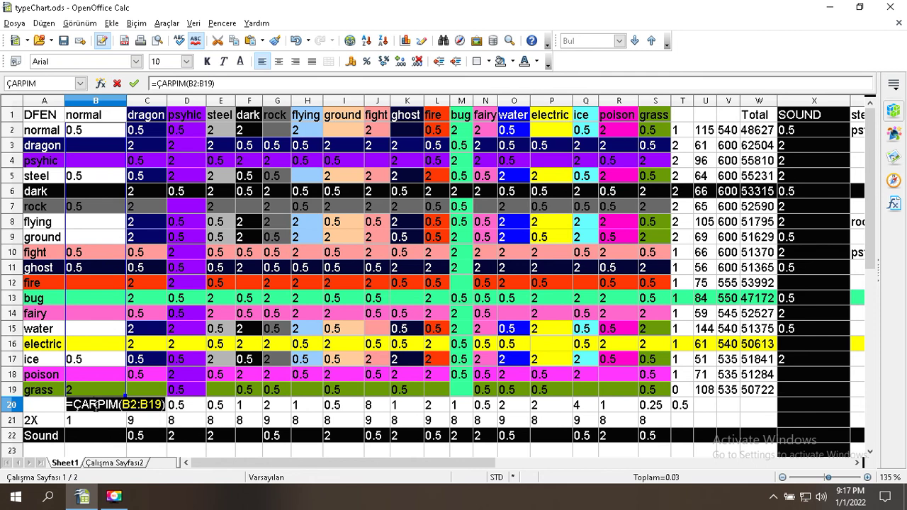
{"action": "key", "text": "Return"}
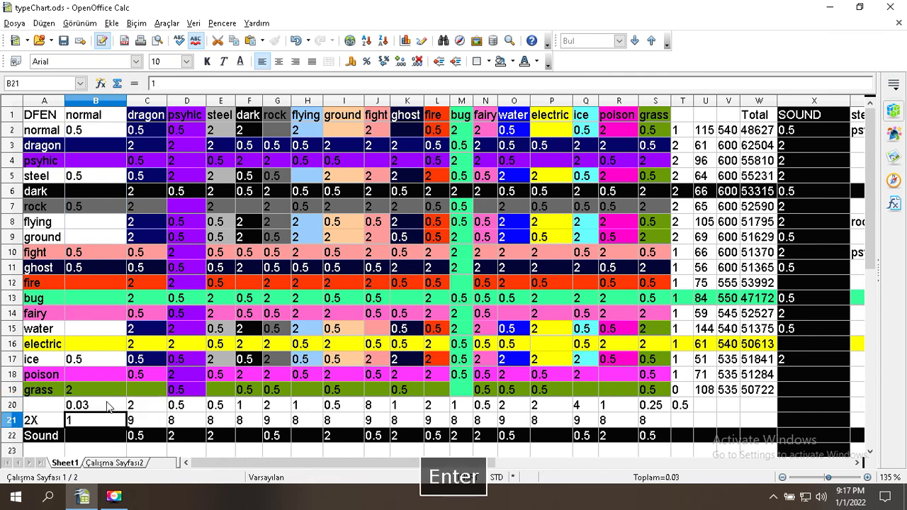
{"action": "left_click_drag", "start_coordinate": [126, 101], "coordinate": [103, 106]}
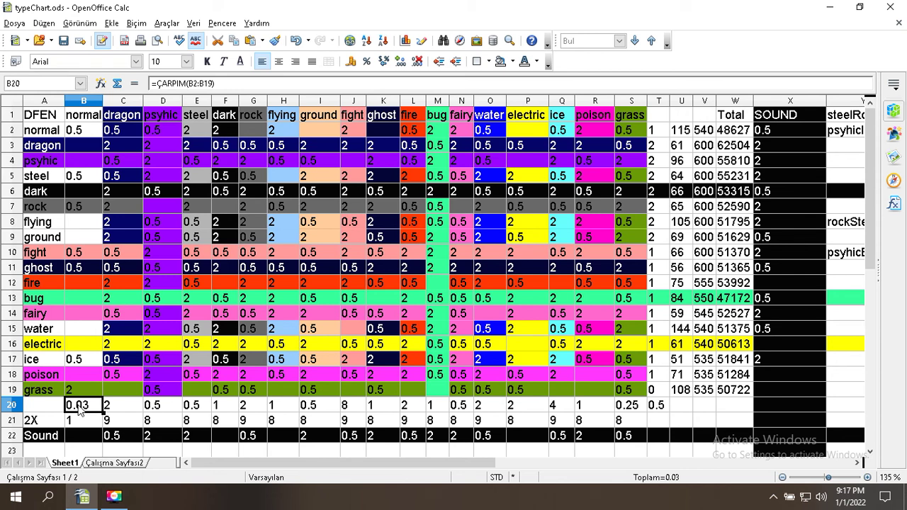
Step: Compare the row 20 product cells of the normal, psyhic and grass columns
{"action": "left_click", "coordinate": [160, 409]}
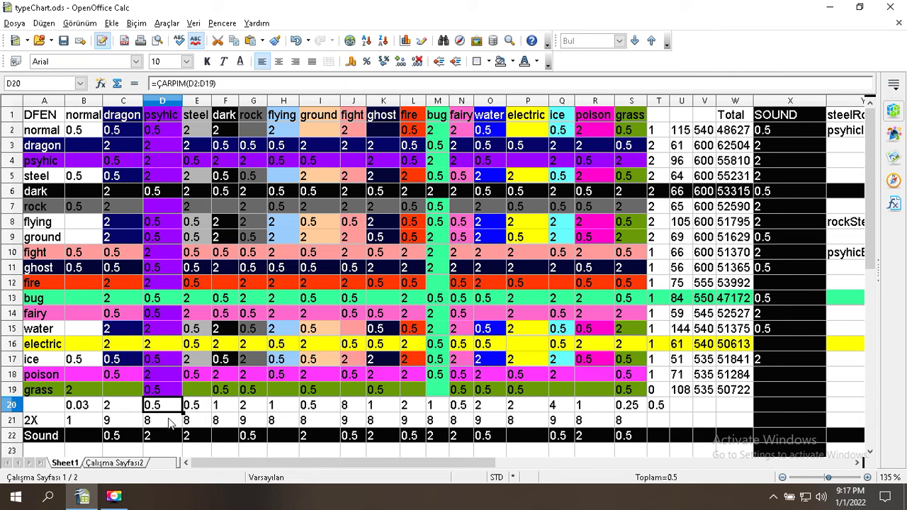
{"action": "left_click", "coordinate": [82, 411]}
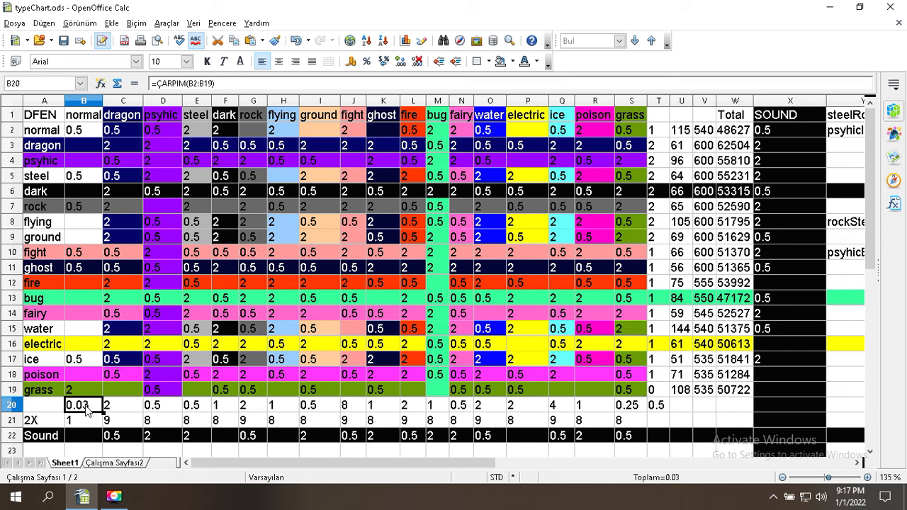
{"action": "left_click", "coordinate": [629, 405]}
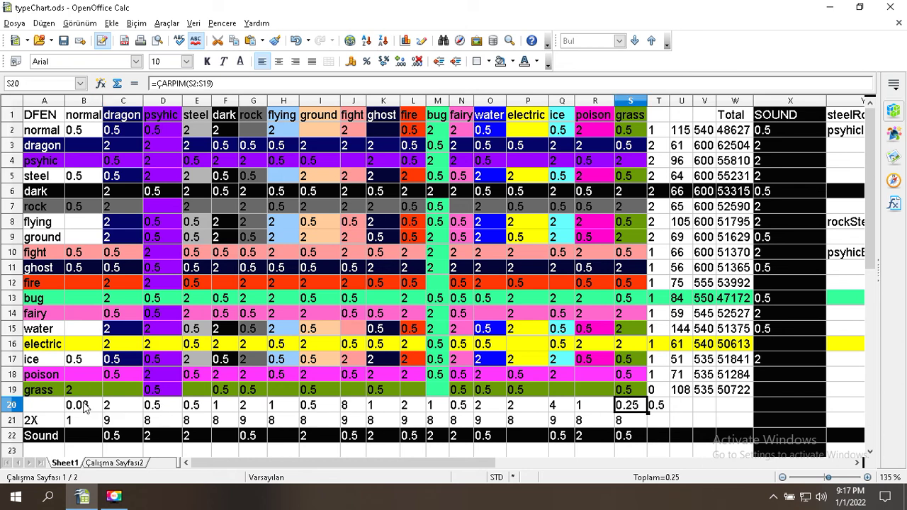
{"action": "key", "text": "ctrl+Left"}
{"action": "left_click", "coordinate": [622, 403]}
Step: Go through the dragon, psyhic, steel and dark defender labels in column A
{"action": "left_click", "coordinate": [44, 175]}
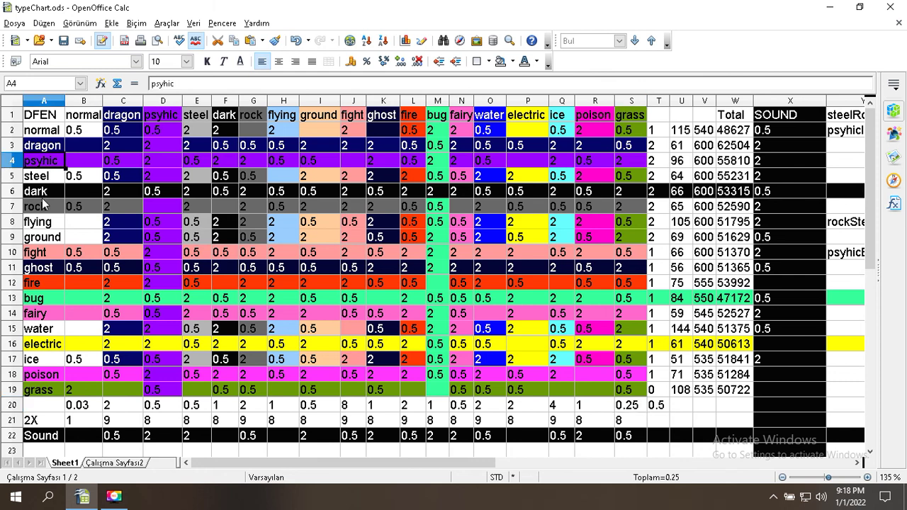
{"action": "left_click", "coordinate": [41, 149]}
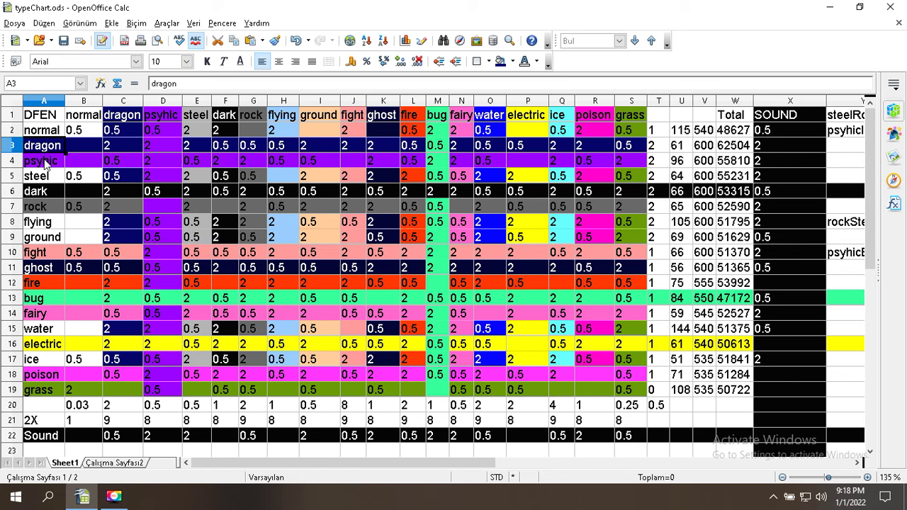
{"action": "left_click", "coordinate": [45, 162]}
{"action": "left_click", "coordinate": [48, 177]}
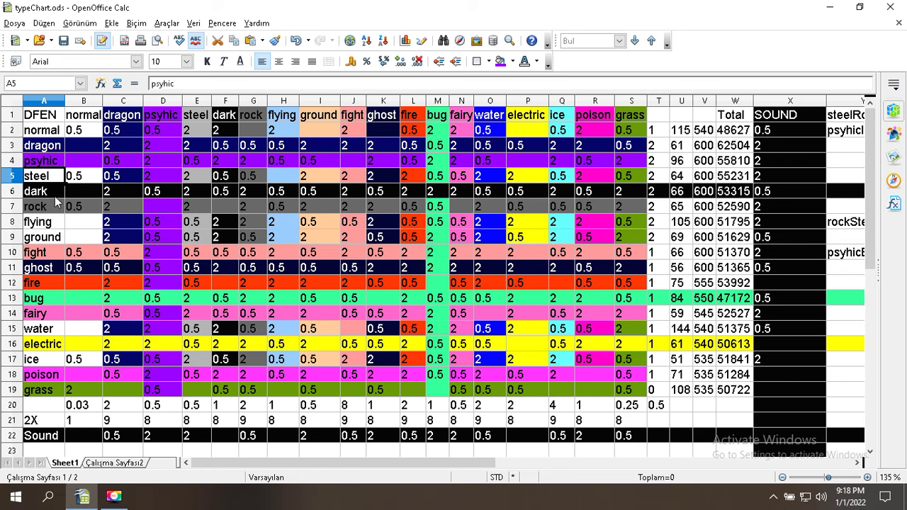
{"action": "left_click", "coordinate": [50, 190]}
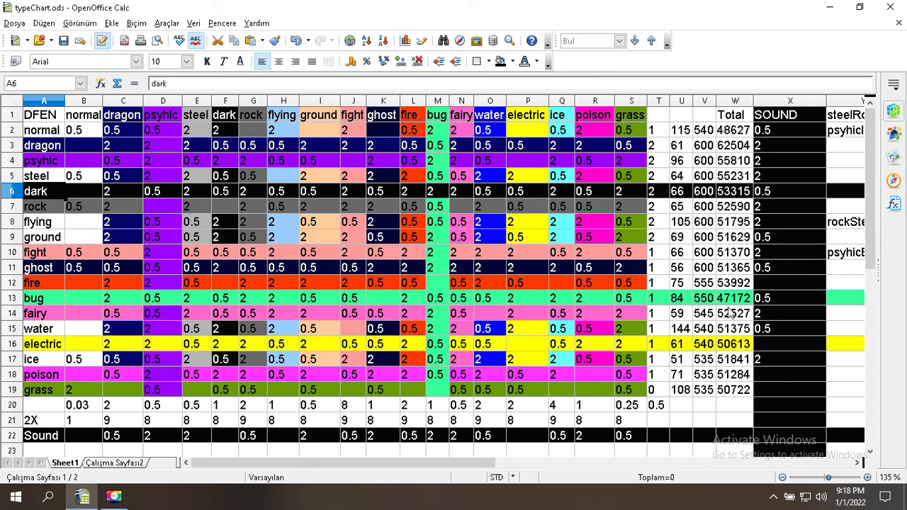
Step: Compare the Total values of the fire and dark rows, and check the fire row from its label to its grass matchup
{"action": "left_click", "coordinate": [733, 286]}
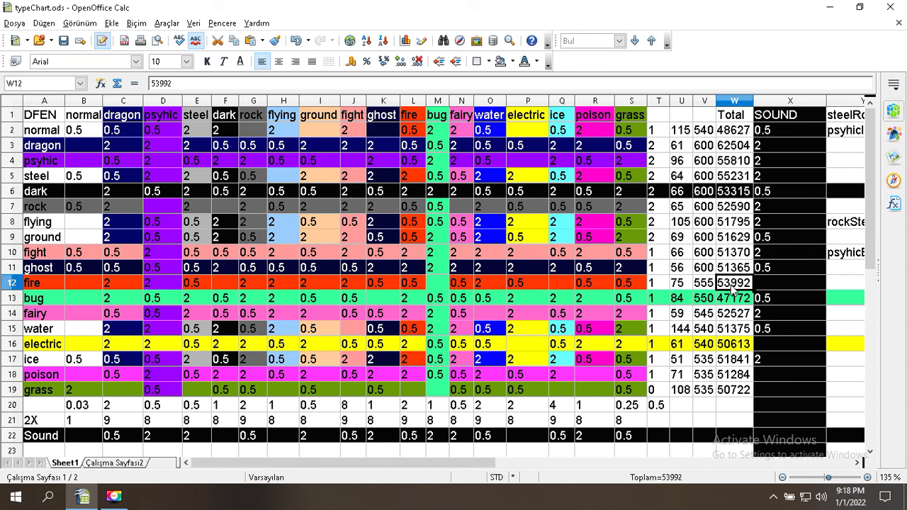
{"action": "left_click", "coordinate": [732, 193]}
{"action": "left_click", "coordinate": [737, 284]}
{"action": "key", "text": "Home"}
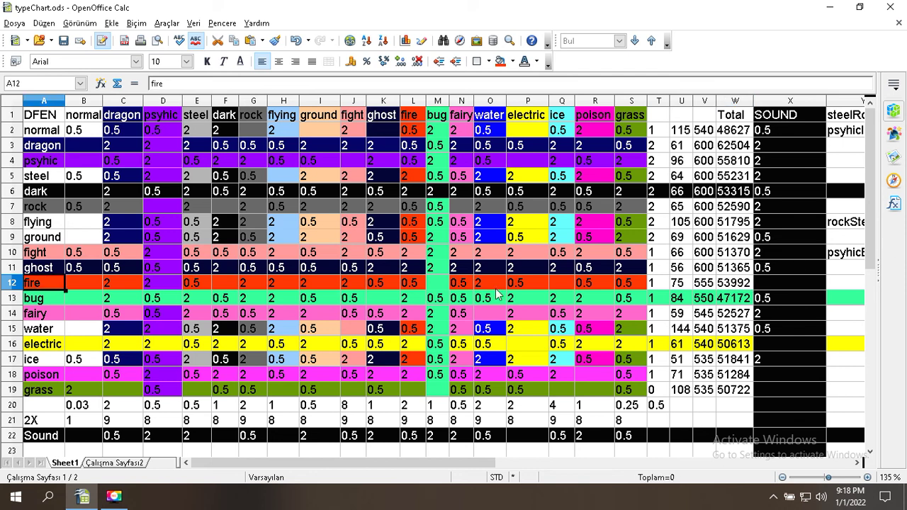
{"action": "left_click", "coordinate": [641, 283]}
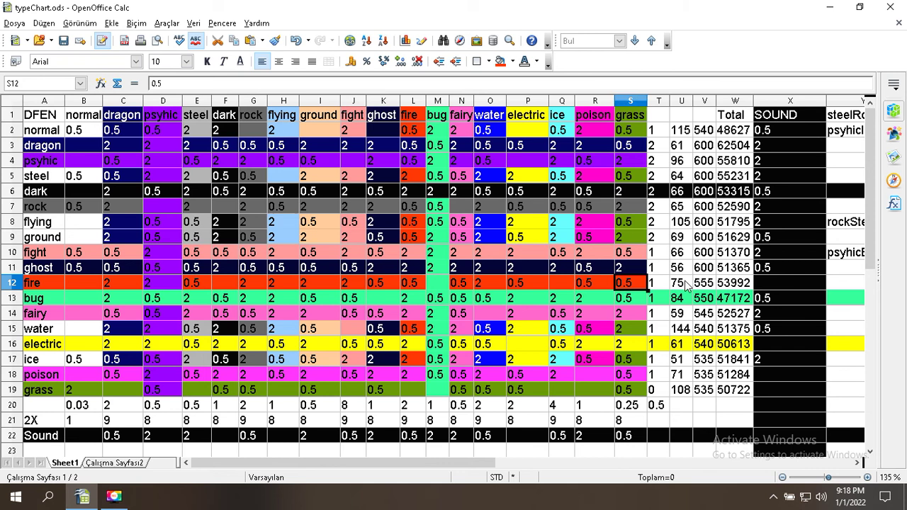
Step: Compare the Total values of the fire and grass rows, and check the fire row's psyhic matchup
{"action": "left_click", "coordinate": [726, 284]}
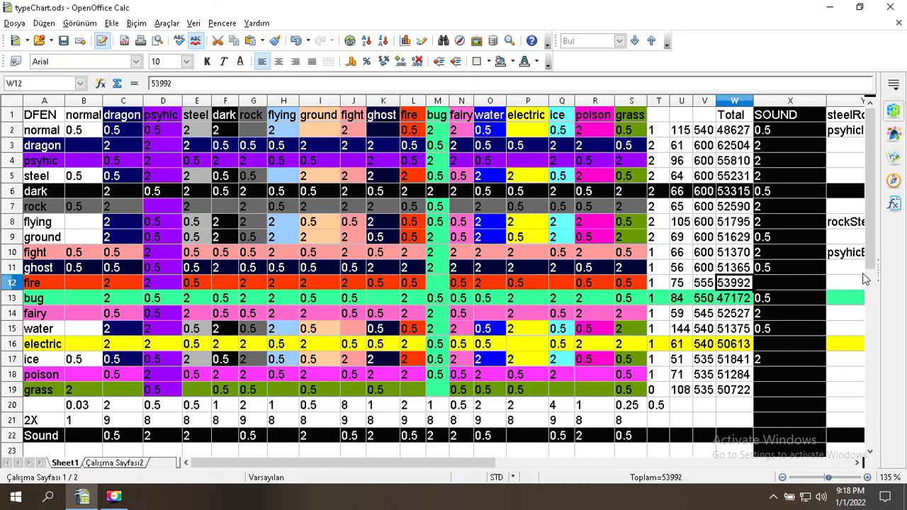
{"action": "left_click", "coordinate": [733, 390]}
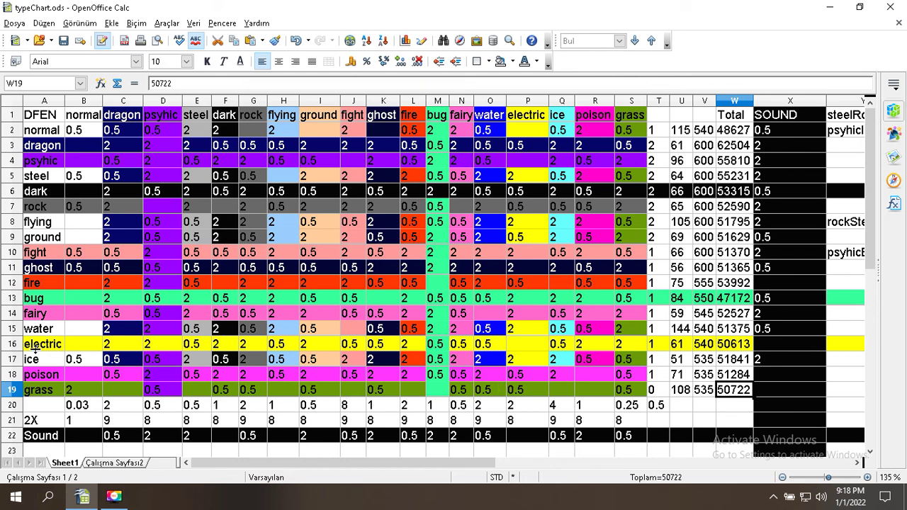
{"action": "left_click", "coordinate": [177, 287]}
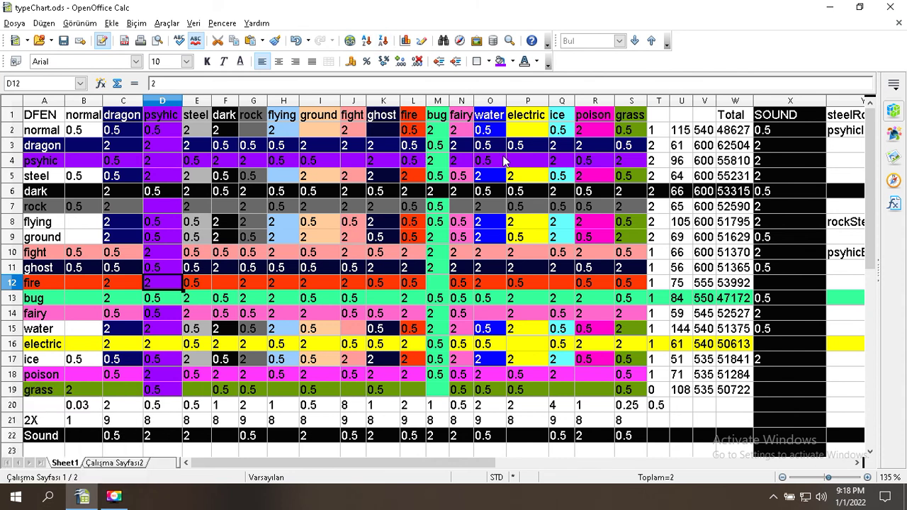
Step: Go through the fire row's matchups one by one from the normal column to the fight column
{"action": "left_click", "coordinate": [80, 285]}
{"action": "left_click", "coordinate": [111, 284]}
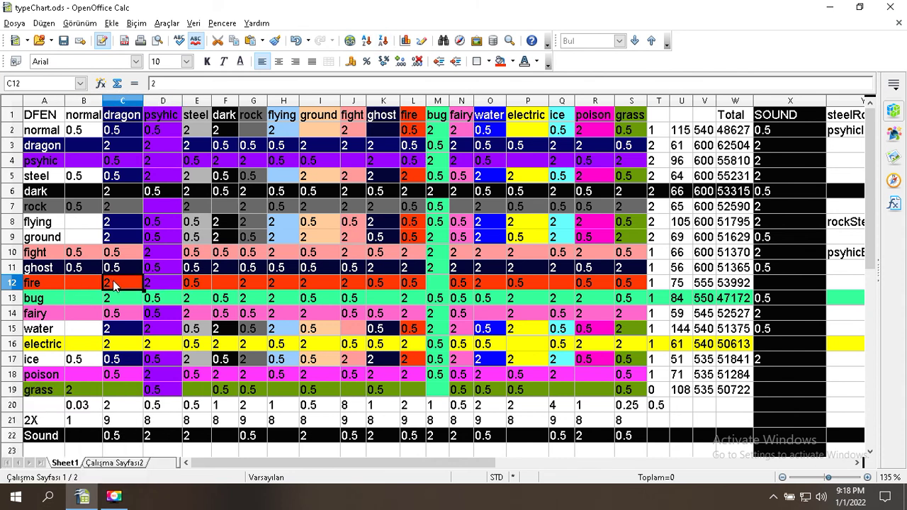
{"action": "left_click", "coordinate": [162, 287]}
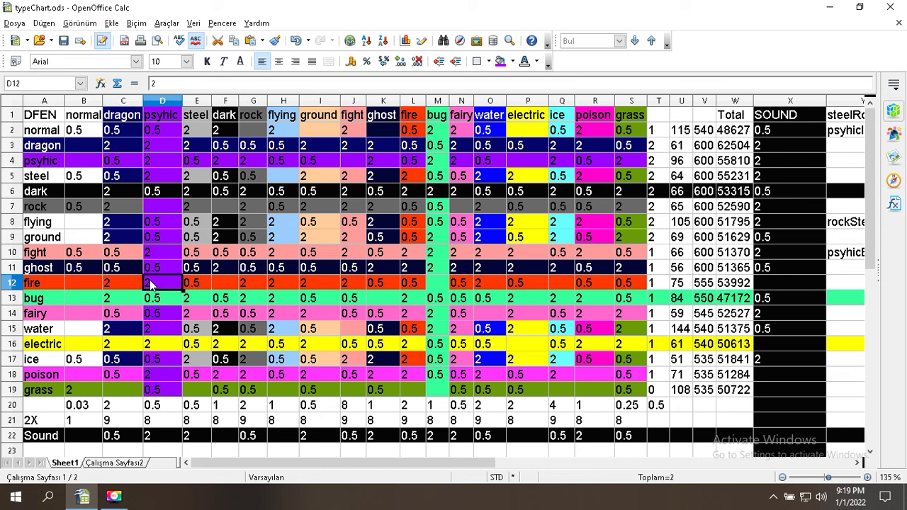
{"action": "left_click", "coordinate": [208, 287]}
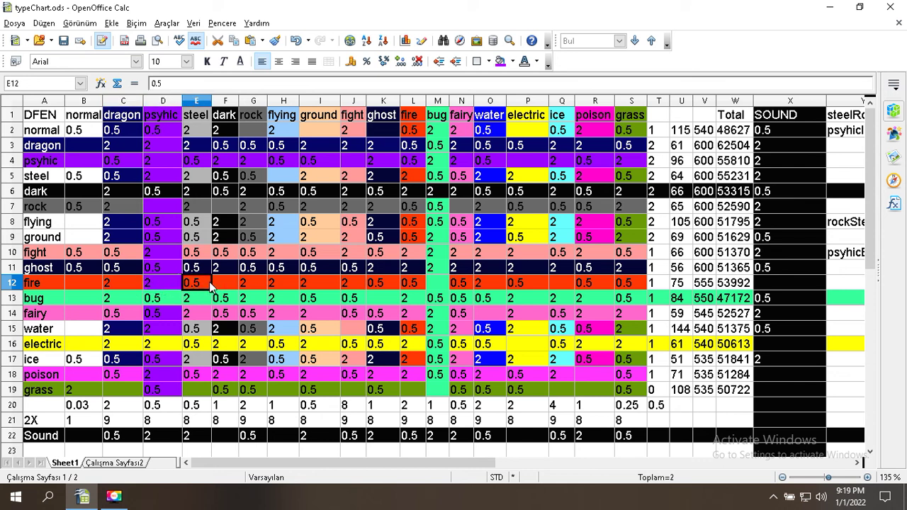
{"action": "left_click", "coordinate": [217, 287]}
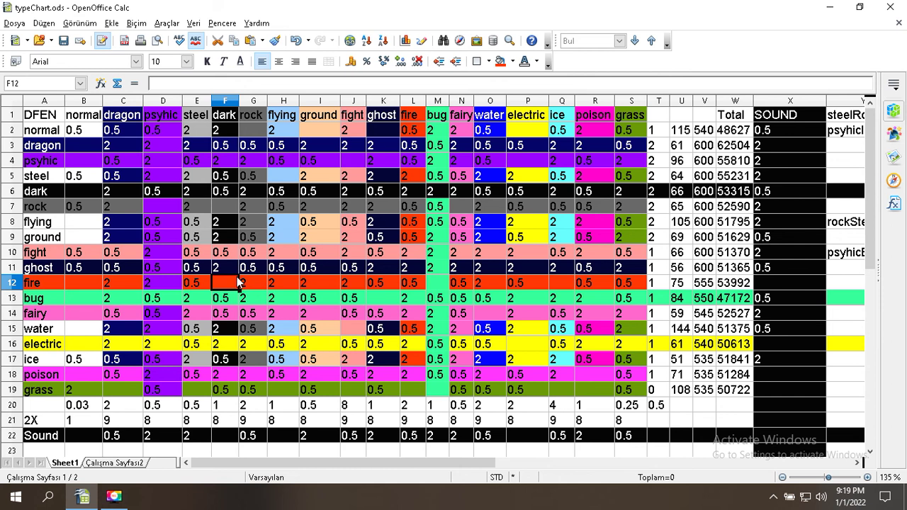
{"action": "left_click", "coordinate": [243, 286]}
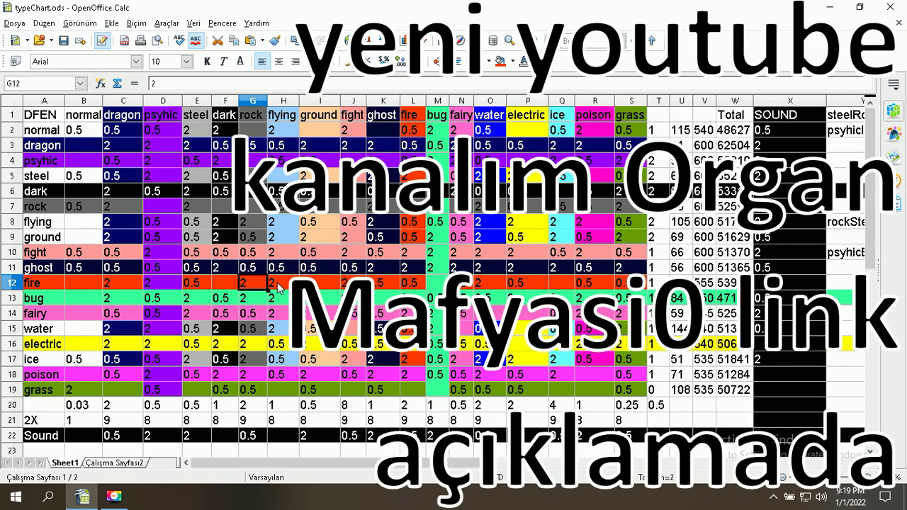
{"action": "left_click", "coordinate": [278, 287]}
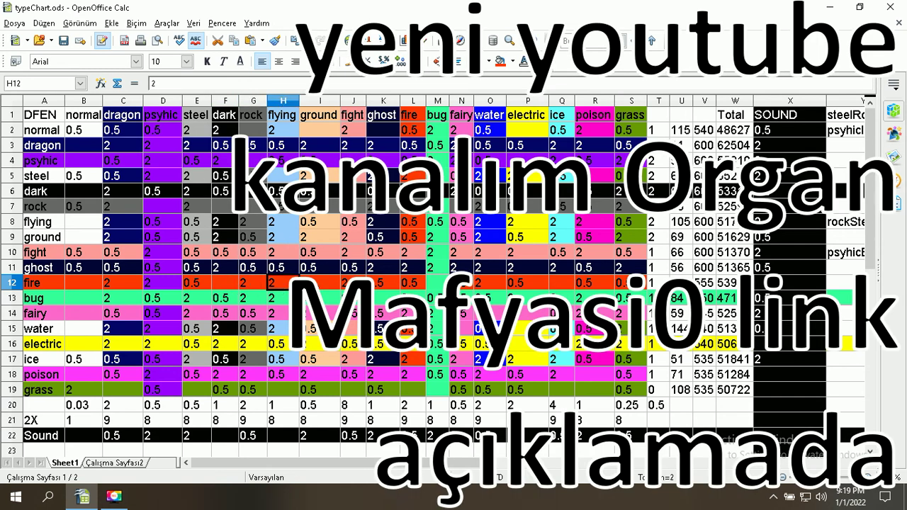
{"action": "left_click", "coordinate": [326, 287]}
{"action": "left_click", "coordinate": [344, 283]}
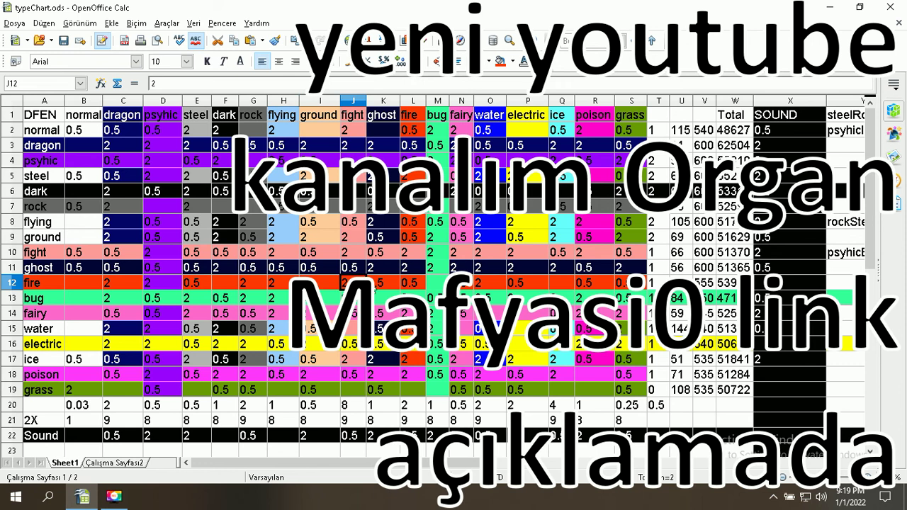
Step: Continue through the fire row's matchups from the ghost column to the grass column
{"action": "left_click", "coordinate": [383, 284]}
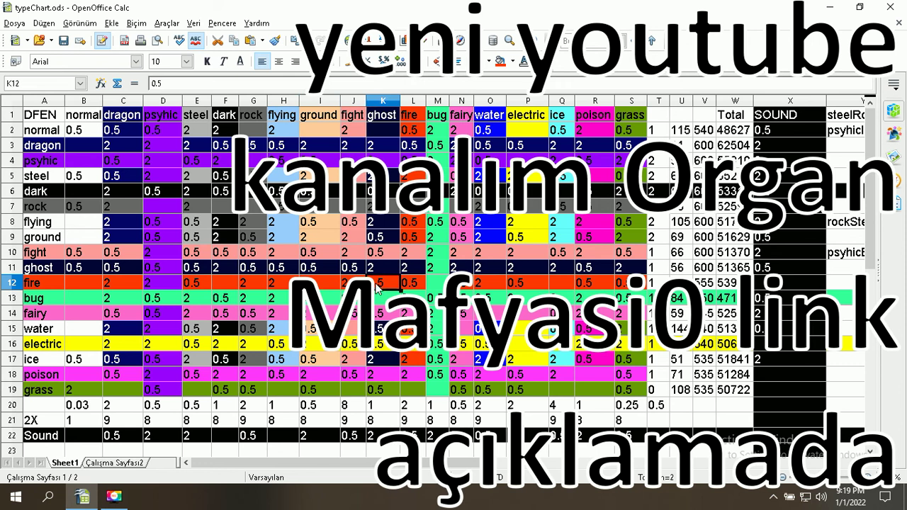
{"action": "left_click", "coordinate": [421, 283]}
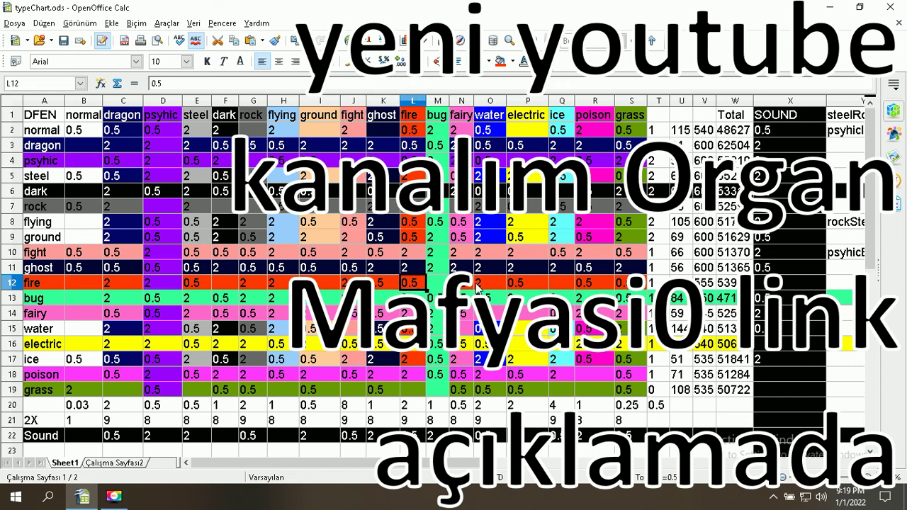
{"action": "left_click", "coordinate": [439, 285]}
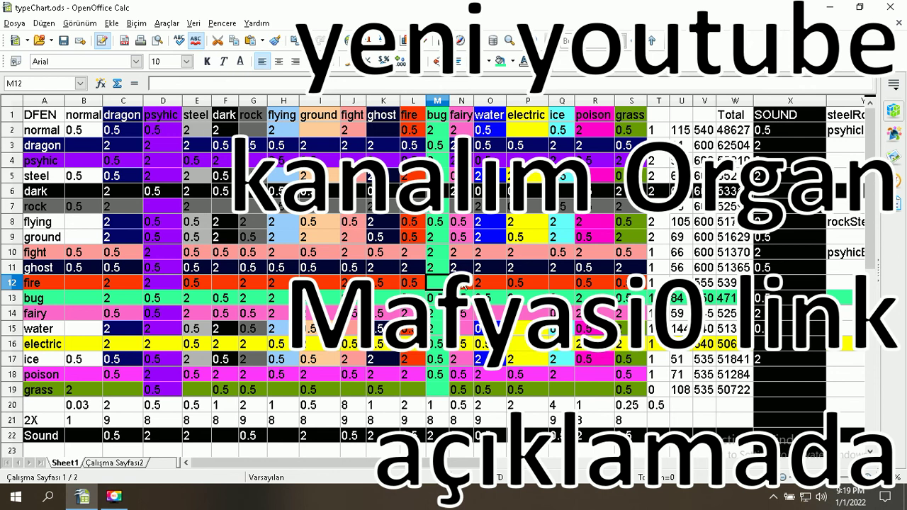
{"action": "left_click", "coordinate": [462, 284]}
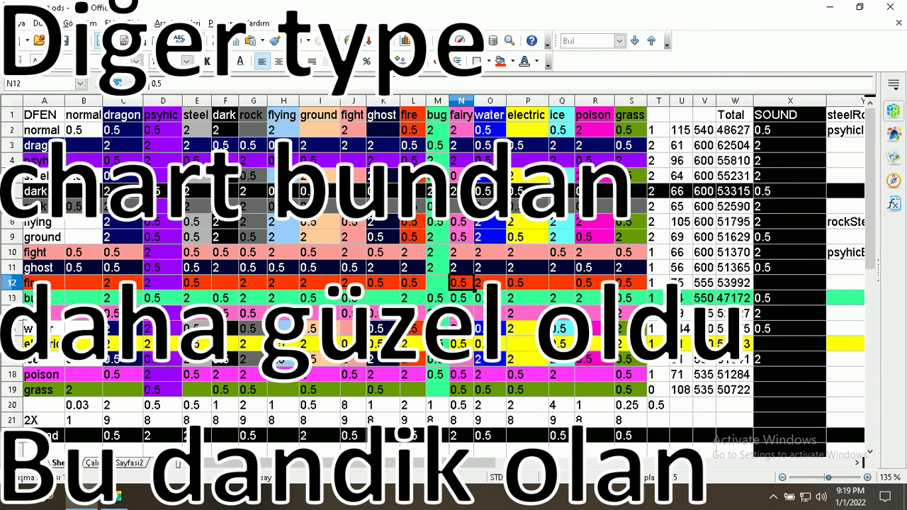
{"action": "left_click", "coordinate": [489, 284]}
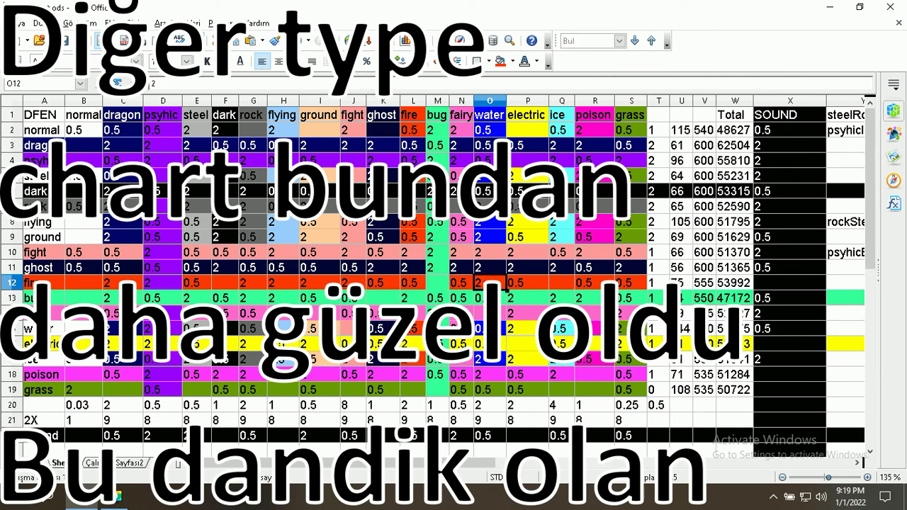
{"action": "left_click", "coordinate": [524, 285]}
{"action": "left_click", "coordinate": [562, 285]}
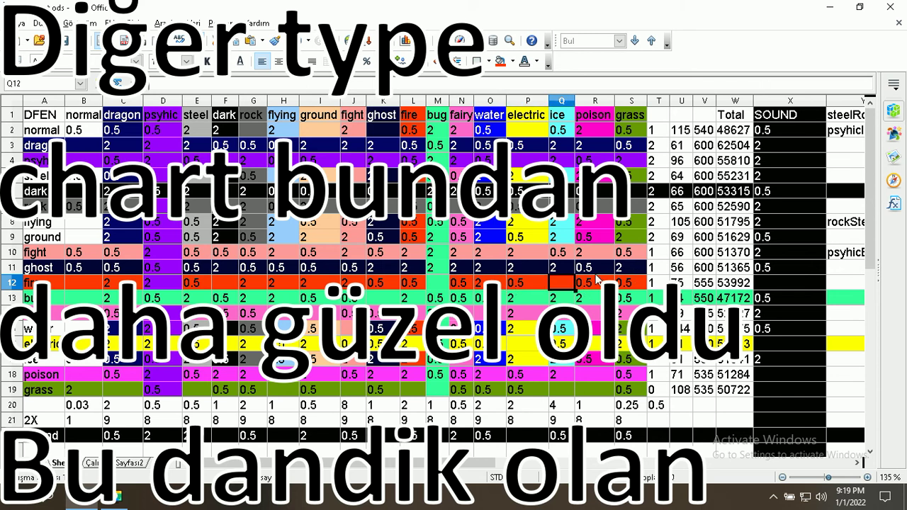
{"action": "left_click", "coordinate": [590, 283]}
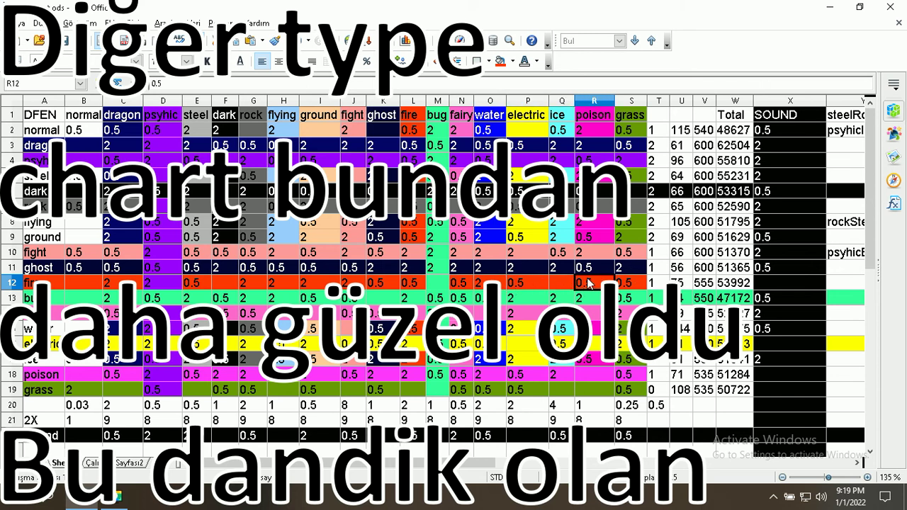
{"action": "left_click", "coordinate": [621, 286]}
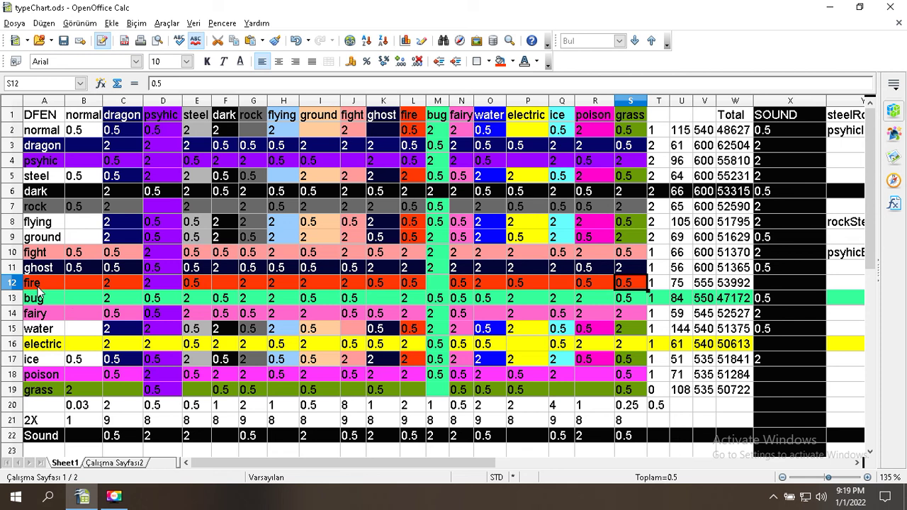
Step: Check the fire, ground, rock and dragon column headers against the fire row label, ending at the fire row's ground matchup
{"action": "left_click", "coordinate": [412, 119]}
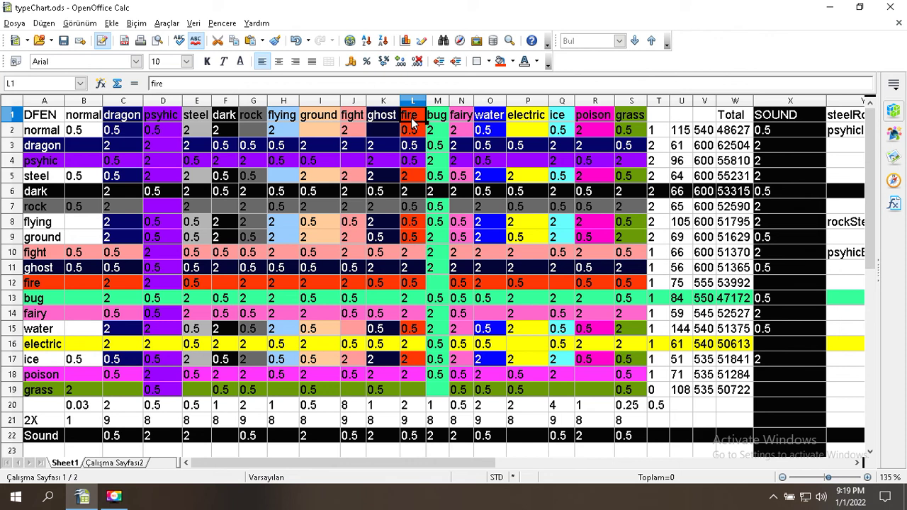
{"action": "left_click", "coordinate": [323, 114]}
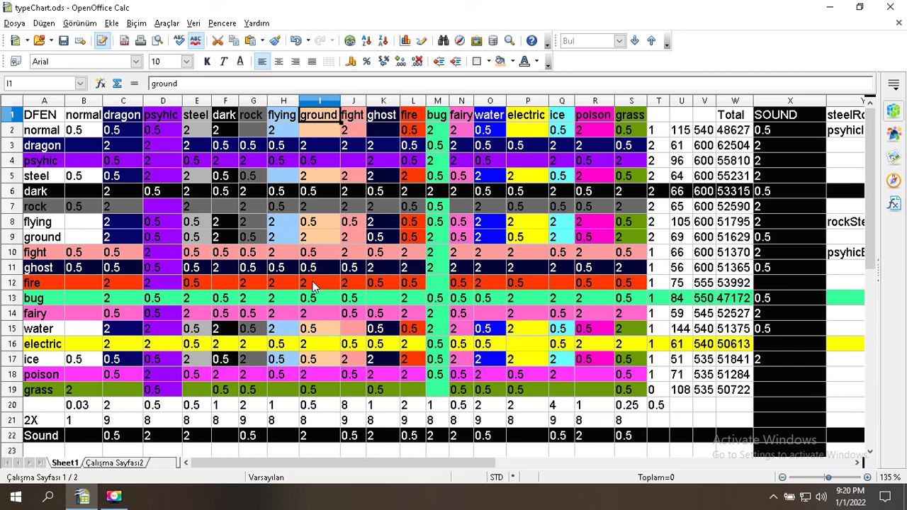
{"action": "left_click", "coordinate": [41, 282]}
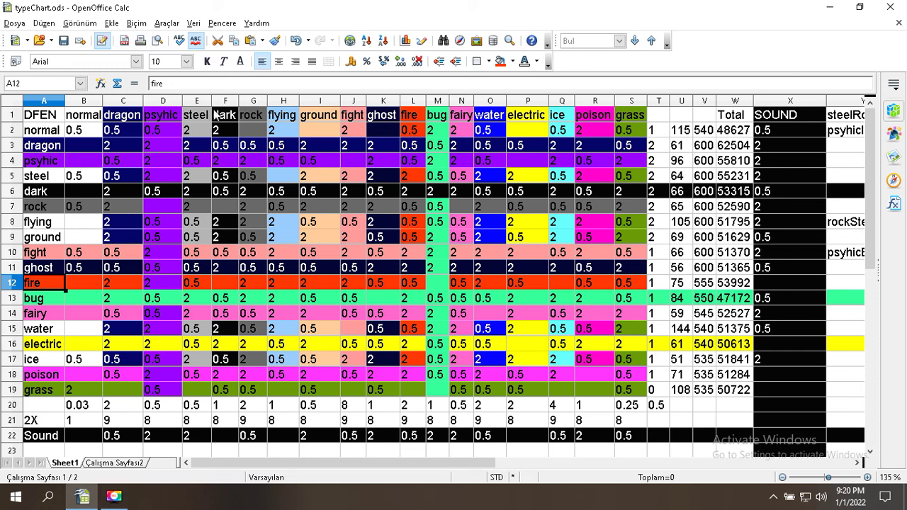
{"action": "left_click", "coordinate": [257, 122]}
{"action": "left_click", "coordinate": [309, 121]}
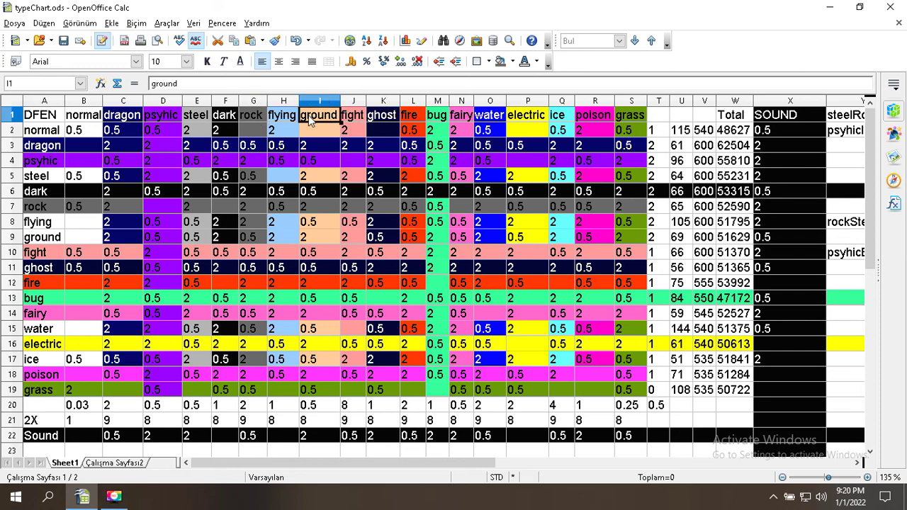
{"action": "left_click", "coordinate": [116, 121]}
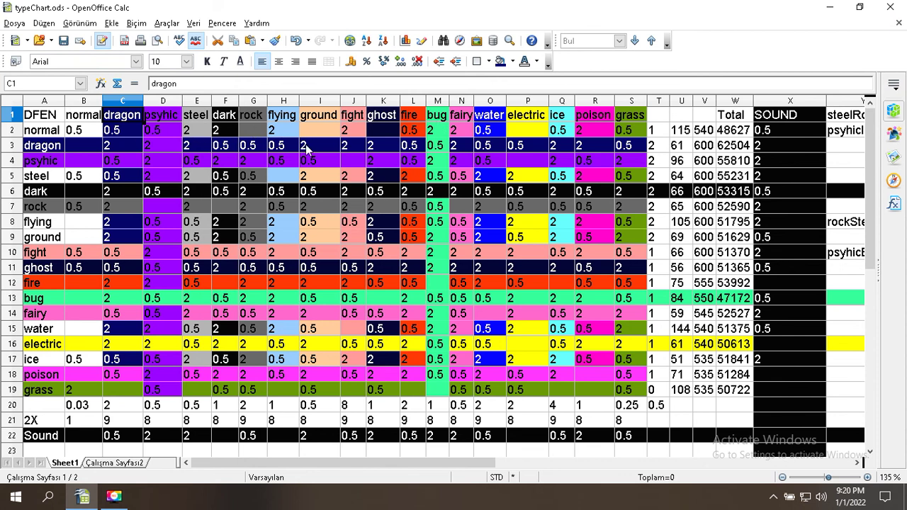
{"action": "left_click", "coordinate": [329, 286]}
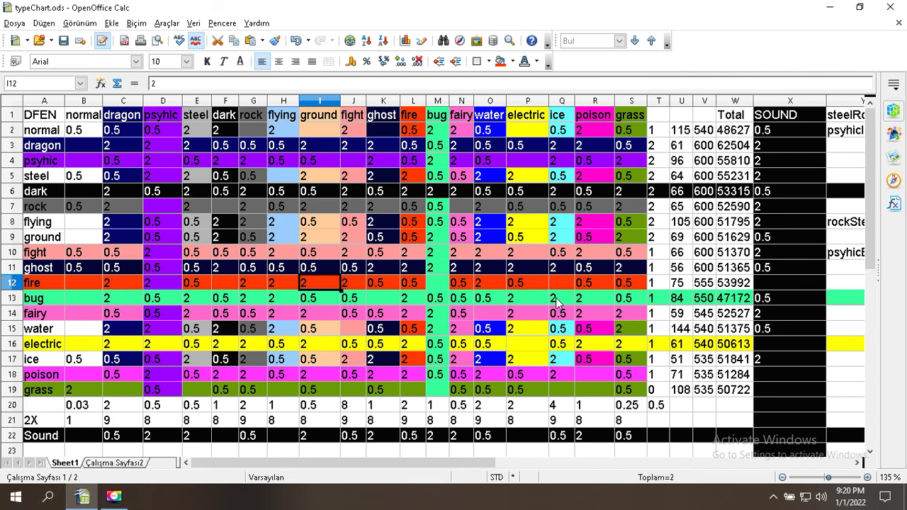
Step: Read the grass row's normal matchup and its product formula in T19, and narrow column T slightly
{"action": "left_click", "coordinate": [88, 395]}
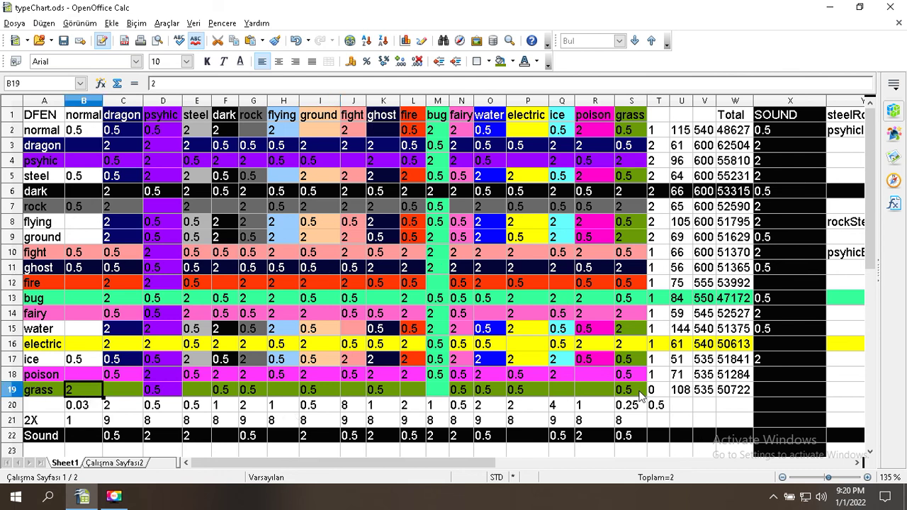
{"action": "left_click", "coordinate": [666, 394]}
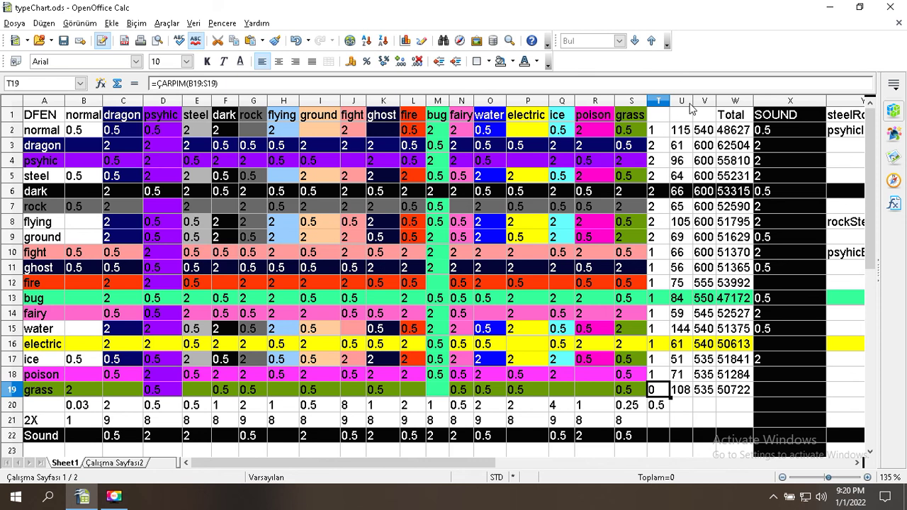
{"action": "mouse_move", "coordinate": [674, 99]}
{"action": "left_mouse_down"}
{"action": "mouse_move", "coordinate": [721, 105]}
{"action": "mouse_move", "coordinate": [668, 99]}
{"action": "left_mouse_up"}
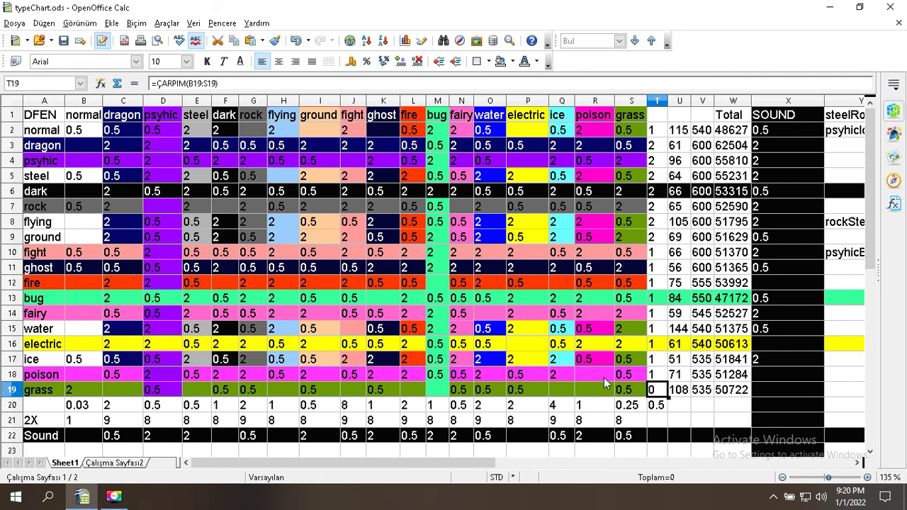
Step: Inspect the grass column's upper matchups down to psyhic, its 2X count in S21 and its grass matchup in S19
{"action": "left_click", "coordinate": [599, 298]}
{"action": "left_click", "coordinate": [607, 141]}
{"action": "left_click", "coordinate": [630, 146]}
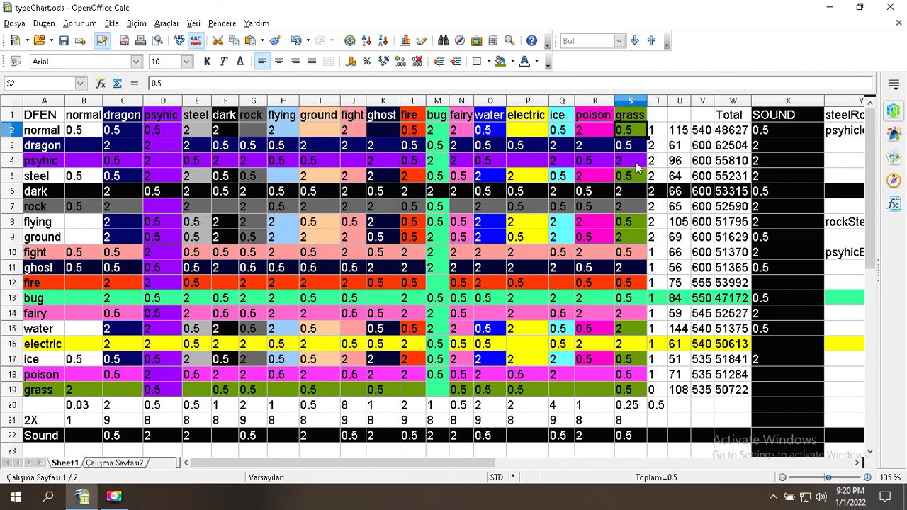
{"action": "left_click", "coordinate": [631, 160]}
{"action": "left_click", "coordinate": [630, 420]}
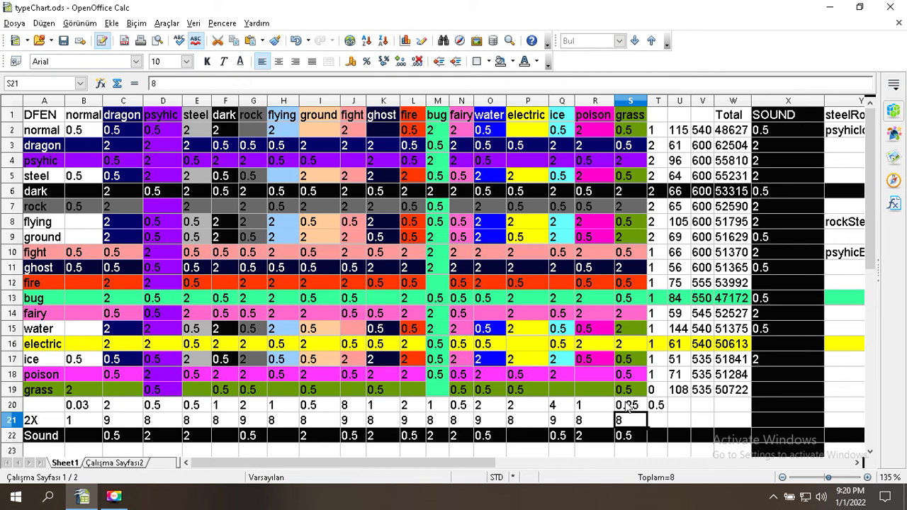
{"action": "left_click", "coordinate": [630, 392]}
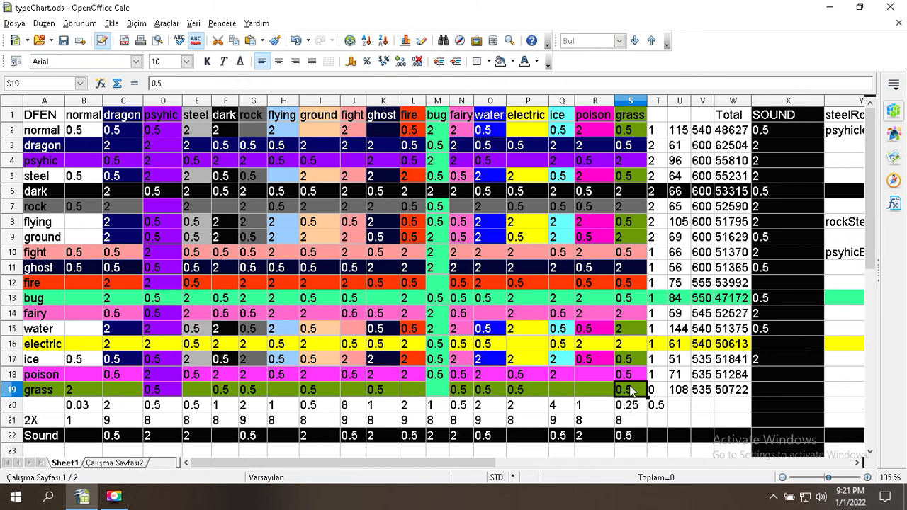
Step: Follow the grass column from its header through the ground and water matchups to the product formula in S20
{"action": "left_click", "coordinate": [634, 118]}
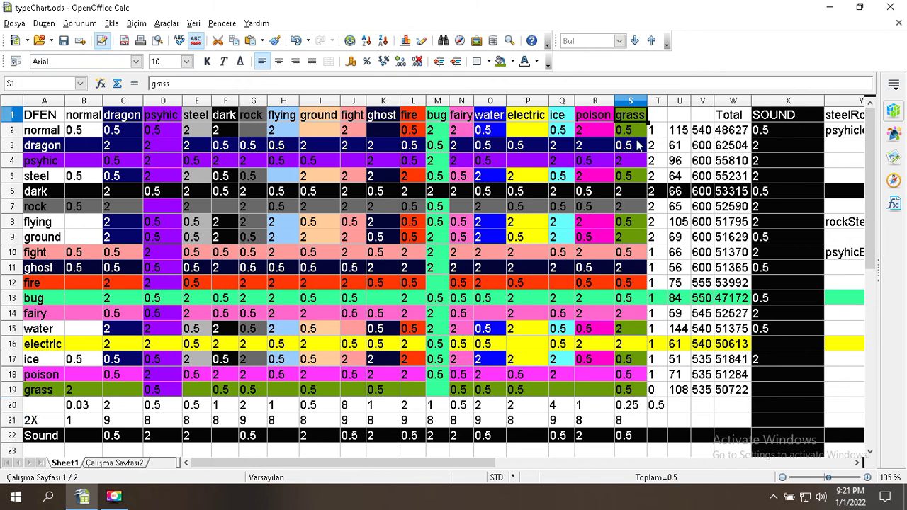
{"action": "left_click", "coordinate": [630, 236]}
{"action": "left_click", "coordinate": [626, 331]}
{"action": "left_click", "coordinate": [630, 405]}
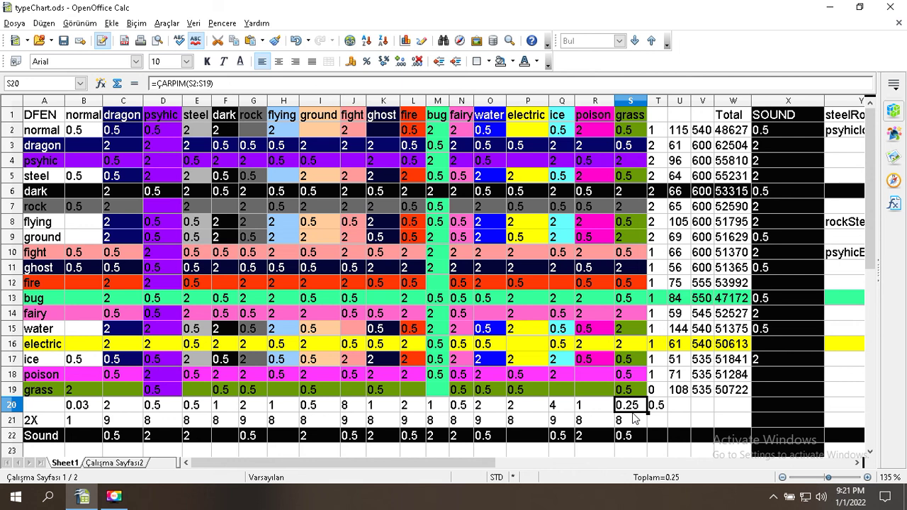
Step: Check the poison row's dragon matchup and the poison column's normal, dragon and steel matchups
{"action": "left_click", "coordinate": [113, 378]}
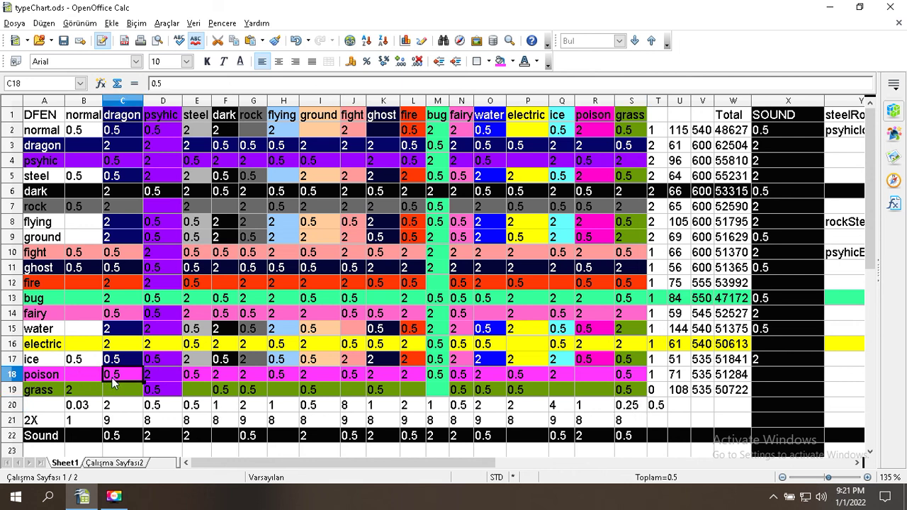
{"action": "left_click", "coordinate": [591, 133]}
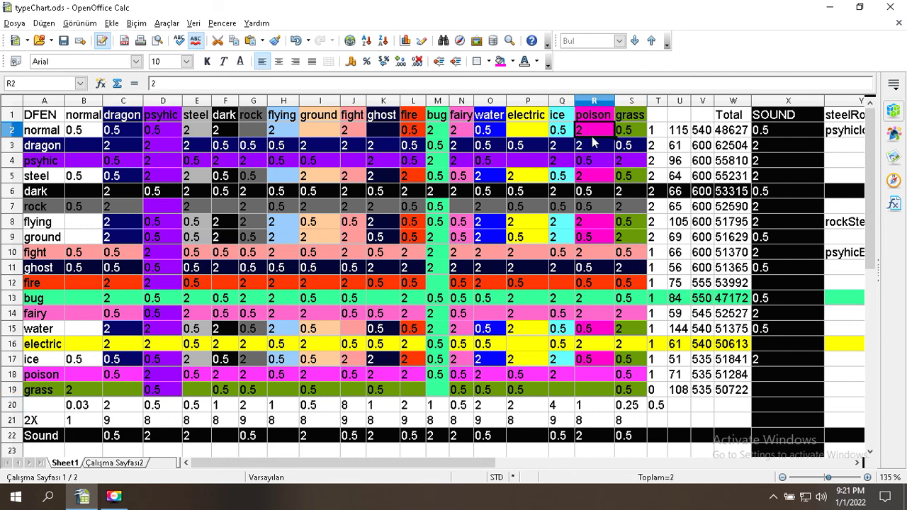
{"action": "left_click", "coordinate": [595, 145]}
{"action": "left_click", "coordinate": [599, 175]}
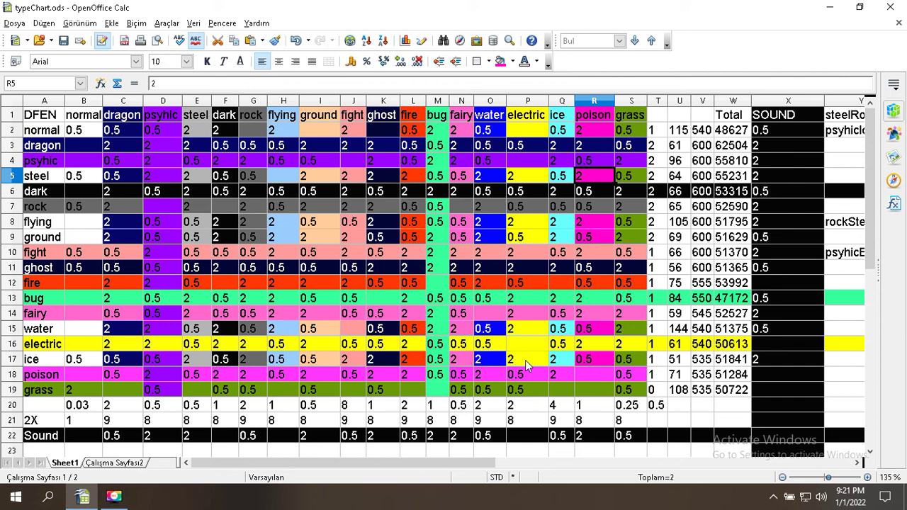
Step: Inspect the poison row's water, psyhic, dark, poison and grass matchups
{"action": "left_click", "coordinate": [500, 61]}
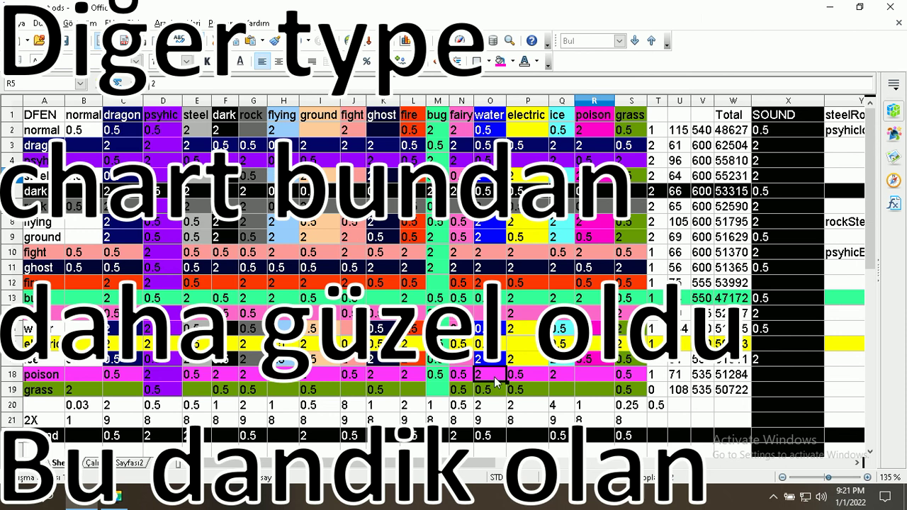
{"action": "left_click", "coordinate": [489, 374]}
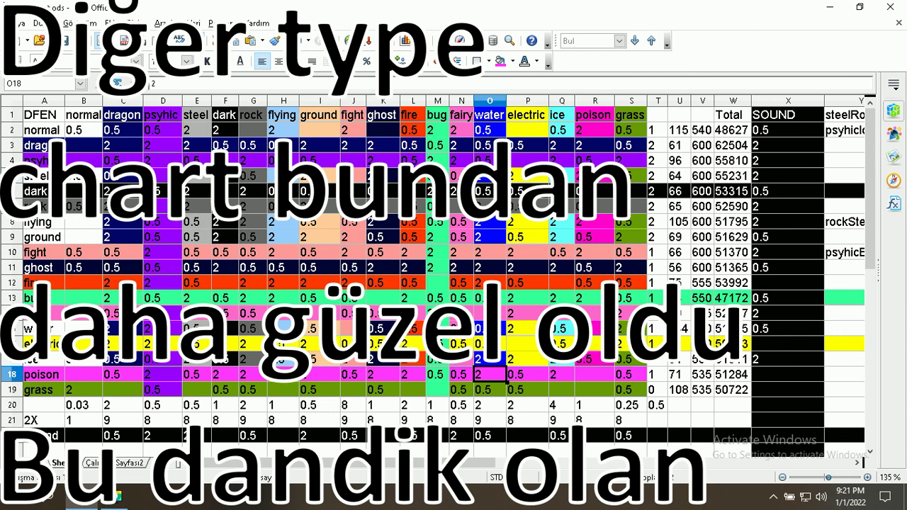
{"action": "left_click", "coordinate": [146, 379]}
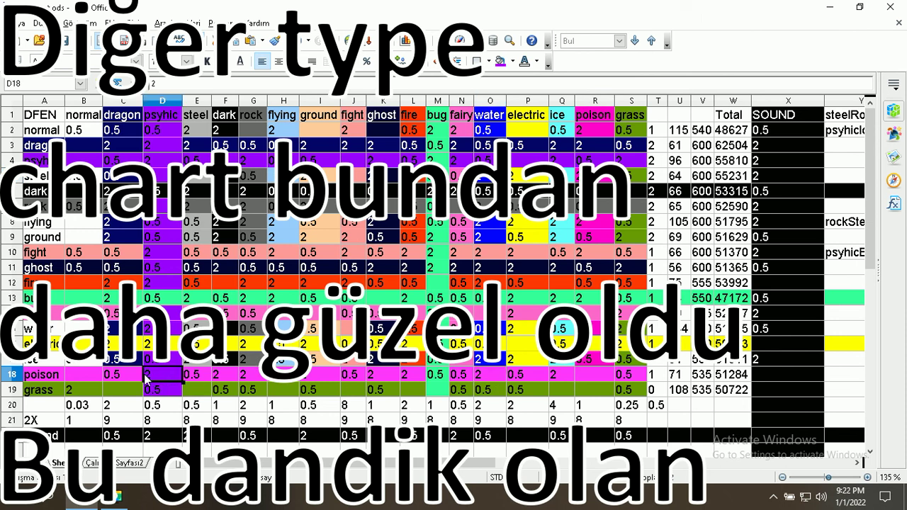
{"action": "left_click", "coordinate": [225, 377]}
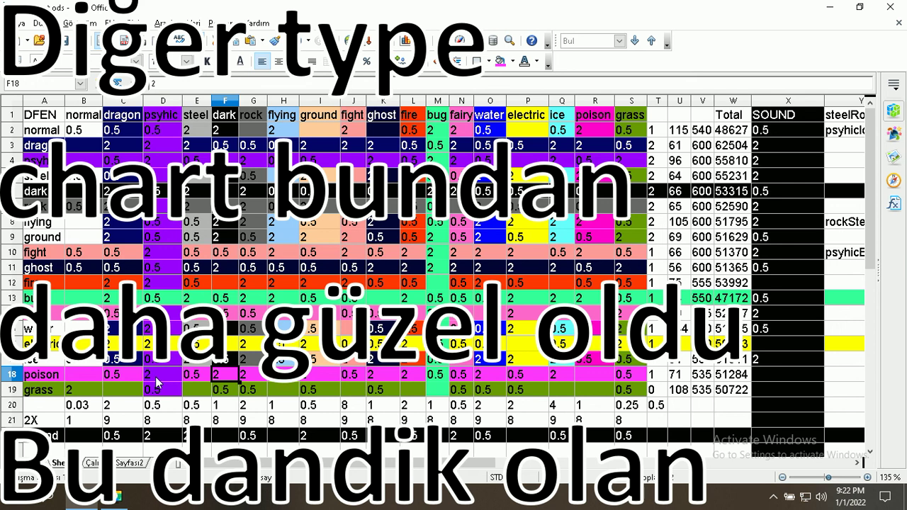
{"action": "left_click", "coordinate": [157, 379]}
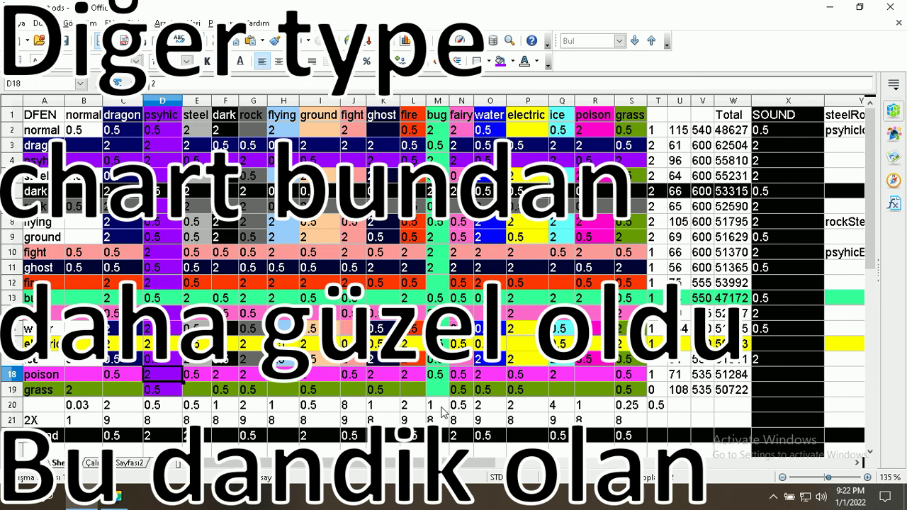
{"action": "left_click", "coordinate": [488, 374]}
{"action": "left_click", "coordinate": [610, 377]}
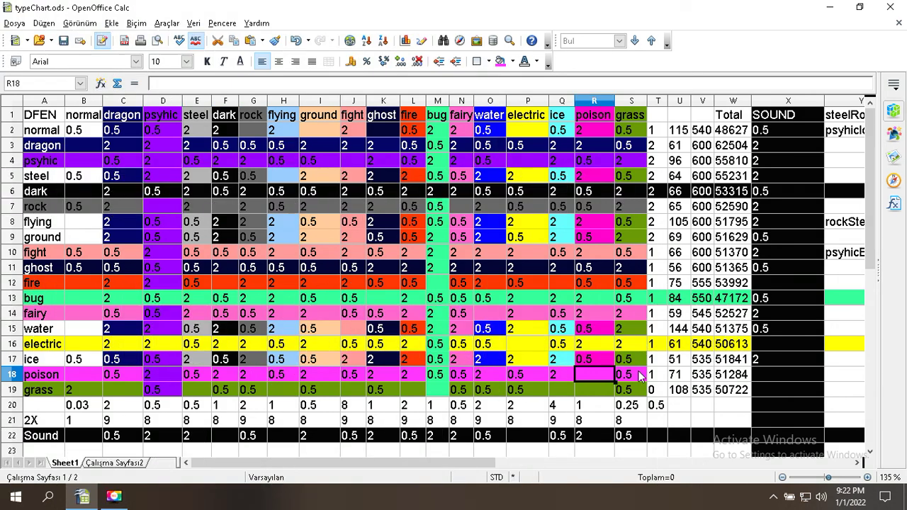
{"action": "left_click", "coordinate": [630, 374]}
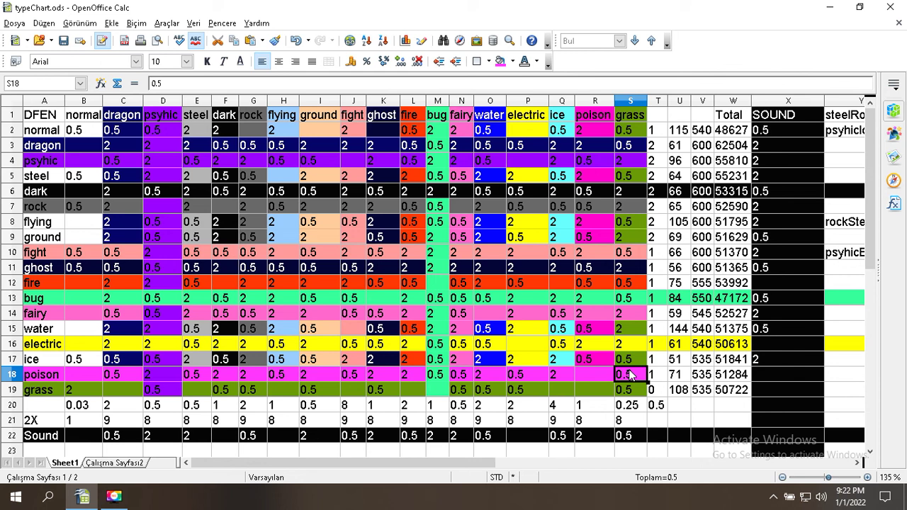
Step: Check the poison row's ground, fight, water, fire and steel matchups, and the poison column's psyhic and steel matchups
{"action": "left_click", "coordinate": [316, 377]}
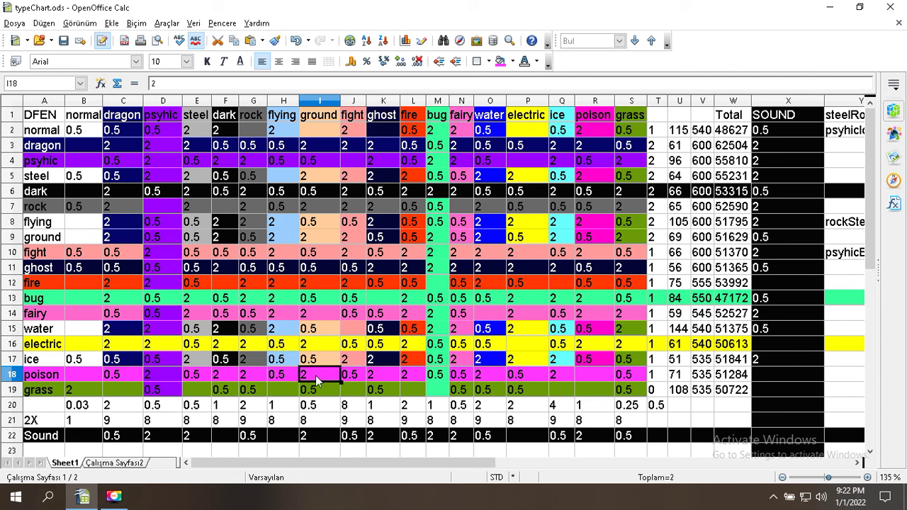
{"action": "left_click", "coordinate": [357, 376]}
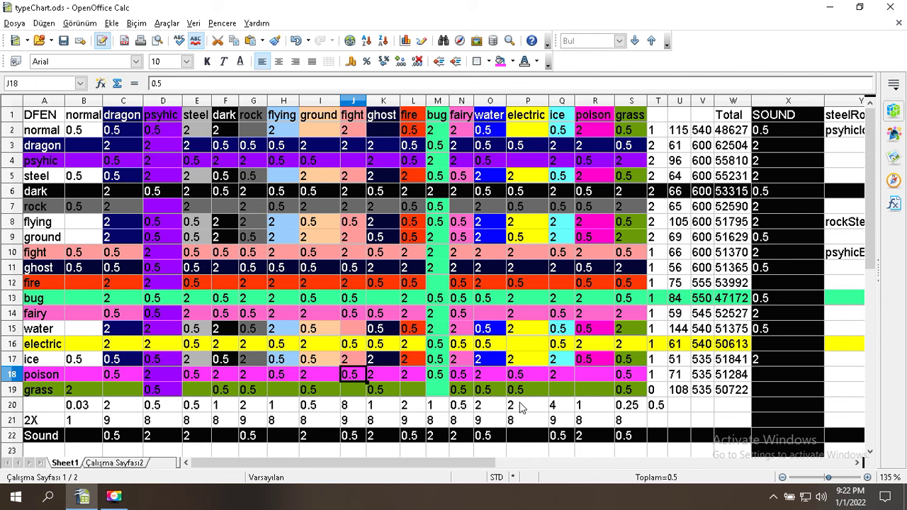
{"action": "left_click", "coordinate": [488, 376]}
{"action": "left_click", "coordinate": [420, 374]}
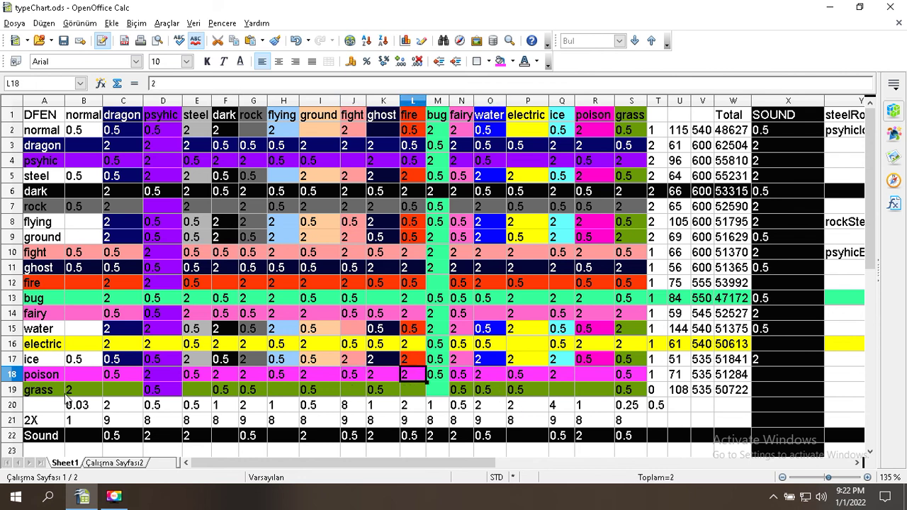
{"action": "left_click", "coordinate": [57, 377]}
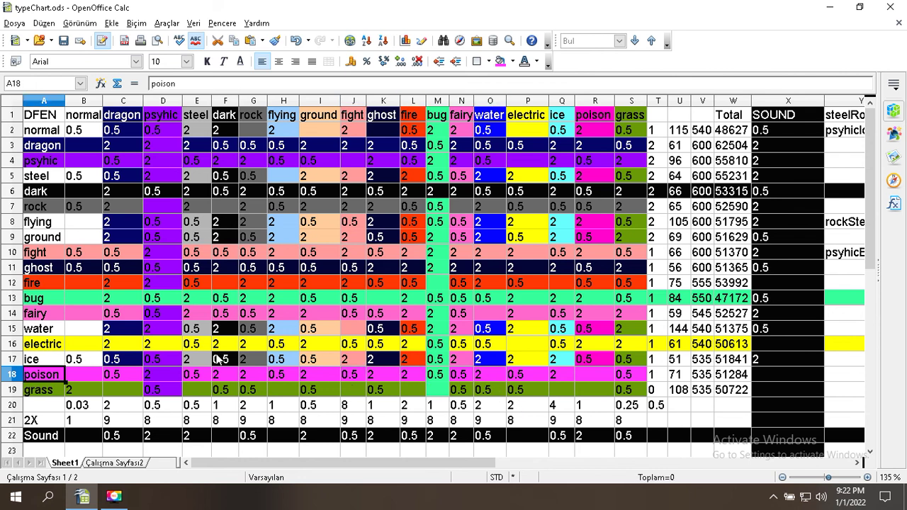
{"action": "left_click", "coordinate": [198, 379]}
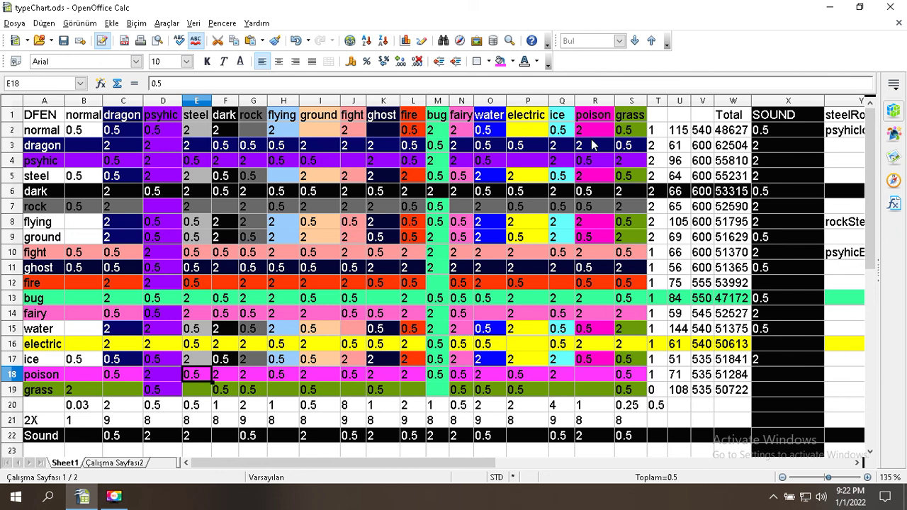
{"action": "left_click", "coordinate": [599, 162]}
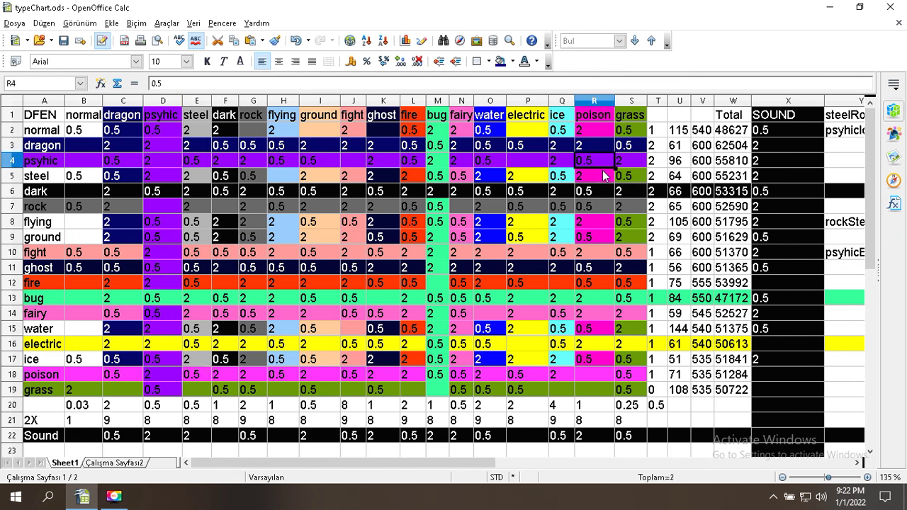
{"action": "left_click", "coordinate": [604, 175]}
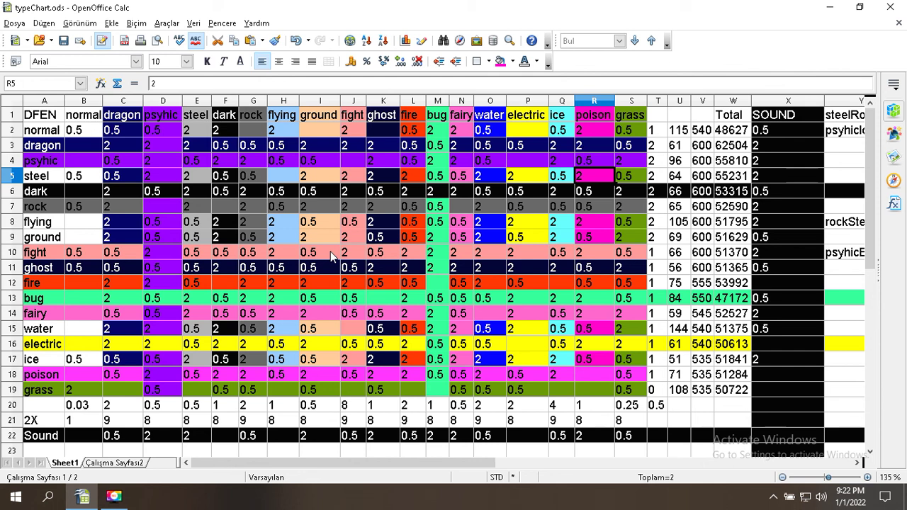
Step: Look over the chart on Çalışma Sayfası2, and check the poison, bug and fairy 2X counts on Sheet1
{"action": "left_click", "coordinate": [123, 464]}
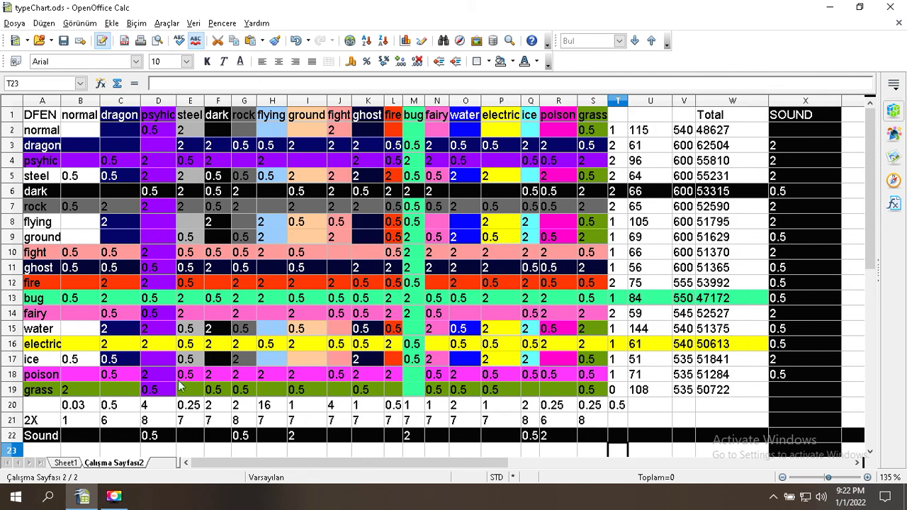
{"action": "left_click", "coordinate": [71, 463]}
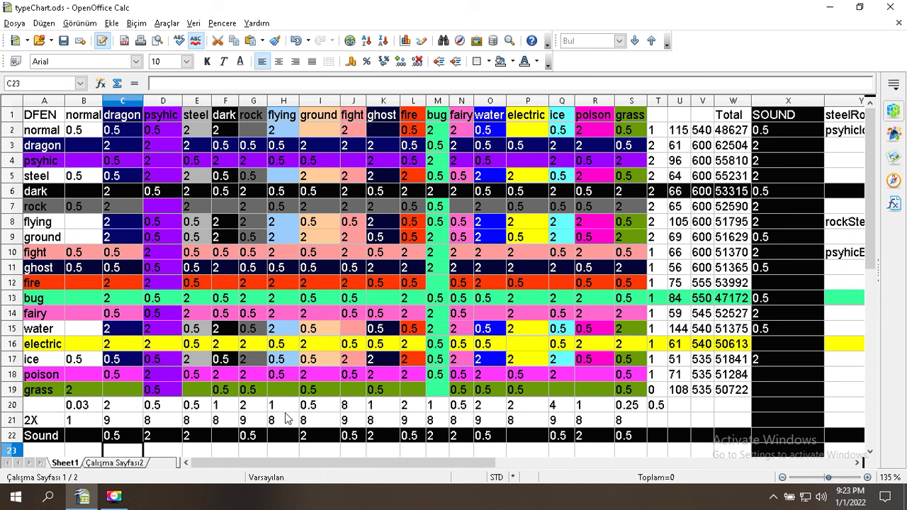
{"action": "left_click", "coordinate": [612, 420]}
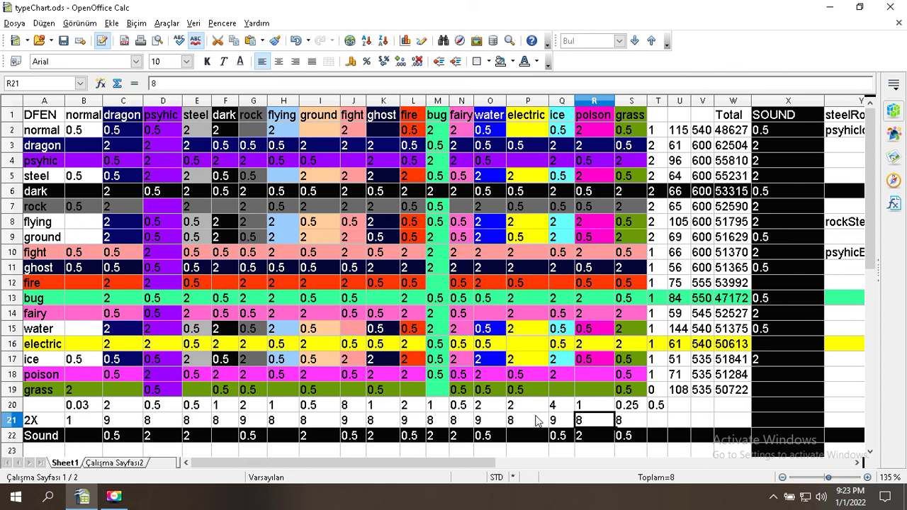
{"action": "left_click", "coordinate": [440, 421]}
{"action": "left_click", "coordinate": [470, 422]}
Step: On Çalışma Sayfası2, read the dragon and poison 2X counts and examine matchups in the water, ground and psyhic rows
{"action": "left_click", "coordinate": [114, 463]}
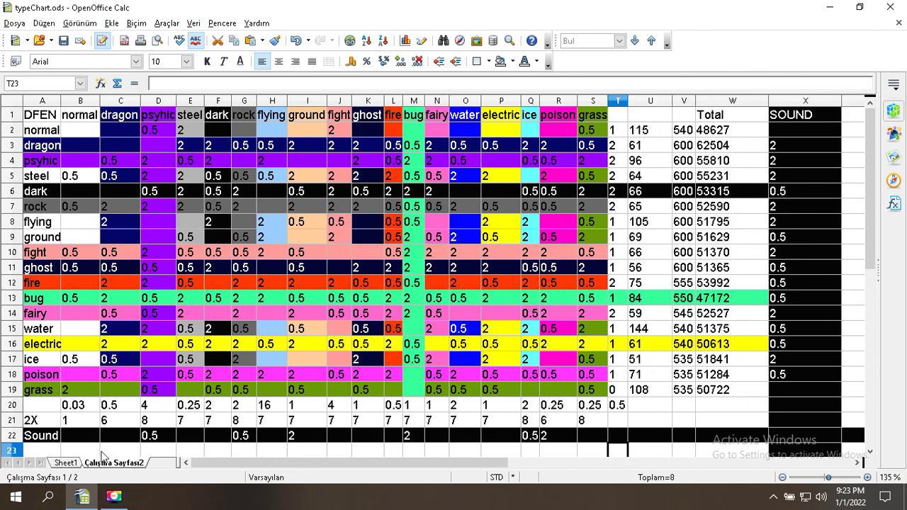
{"action": "left_click", "coordinate": [117, 421]}
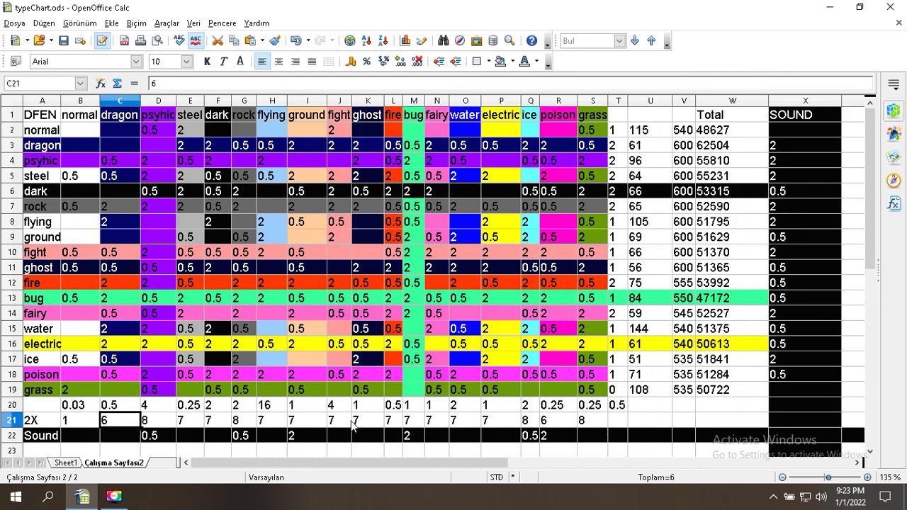
{"action": "left_click", "coordinate": [563, 423]}
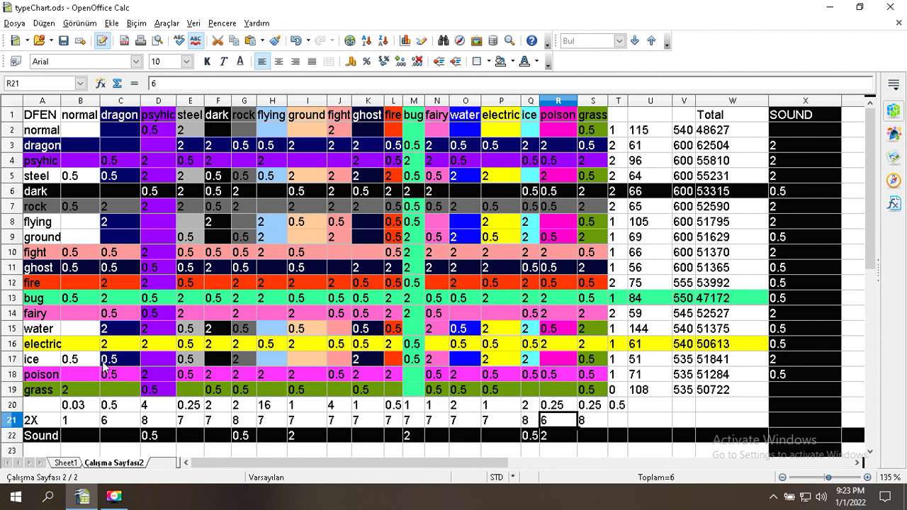
{"action": "left_click", "coordinate": [162, 332]}
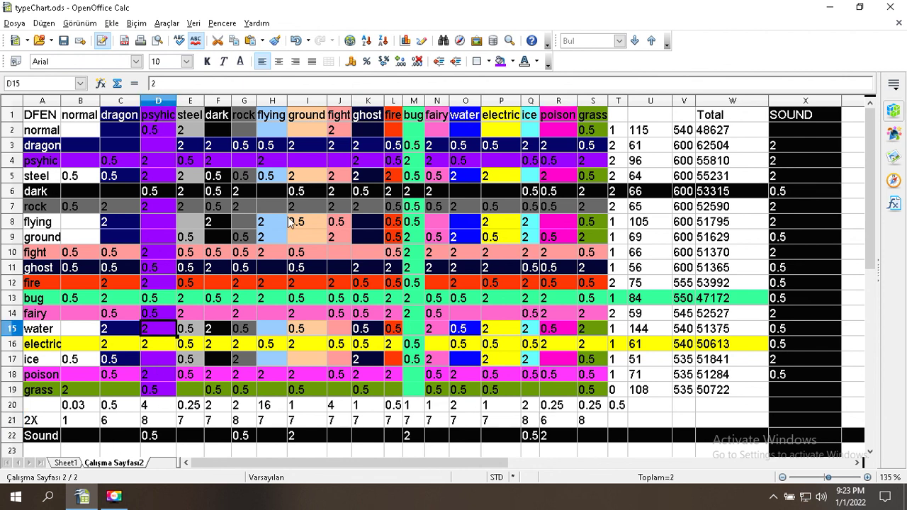
{"action": "left_click", "coordinate": [344, 254]}
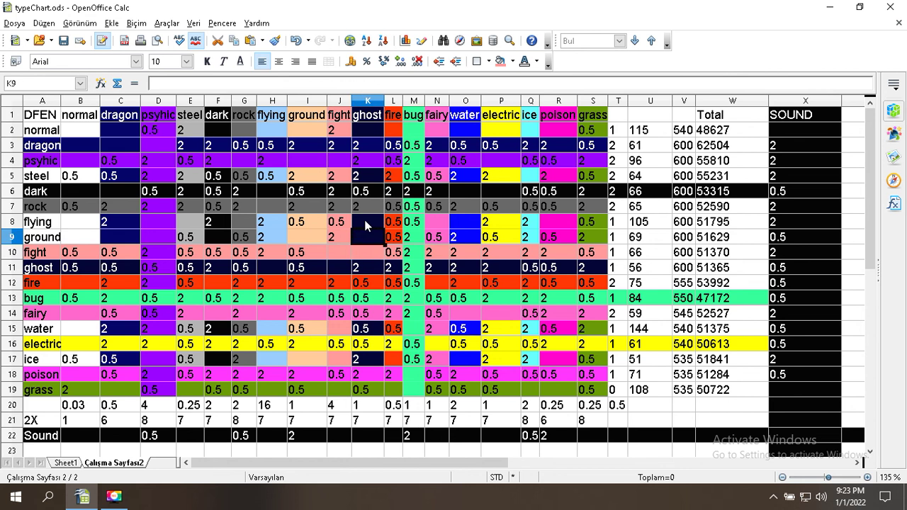
{"action": "left_click", "coordinate": [307, 160]}
Step: Return to Sheet1 and check the psyhic row's fight matchup, the bug row's ghost matchup and the dark row's flying matchup
{"action": "left_click", "coordinate": [67, 462]}
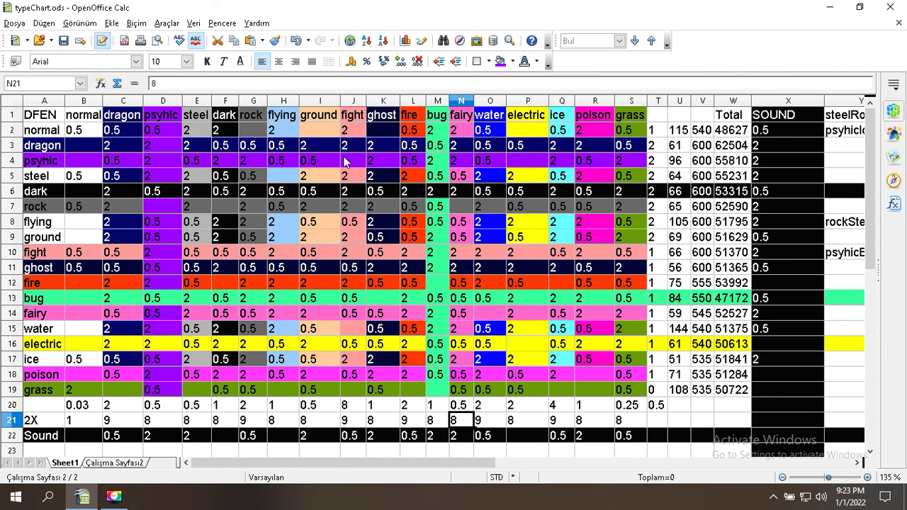
{"action": "left_click", "coordinate": [349, 160]}
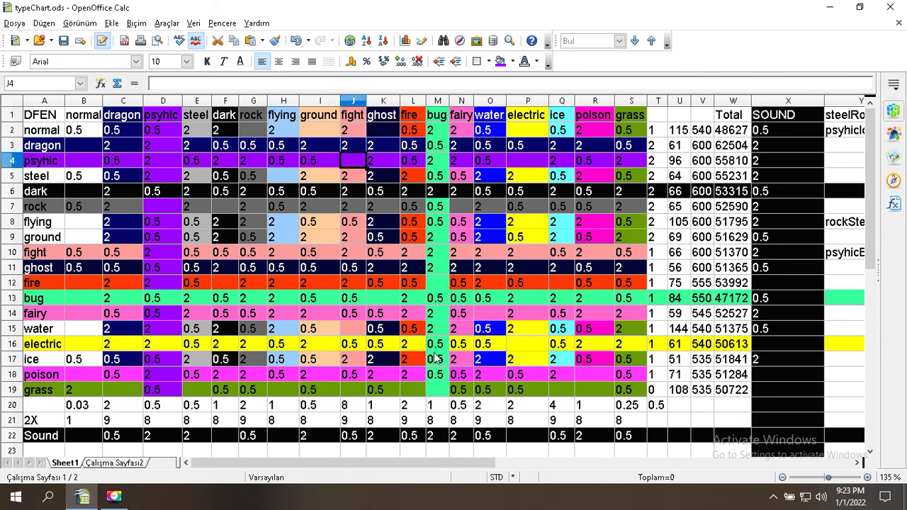
{"action": "left_click", "coordinate": [385, 303]}
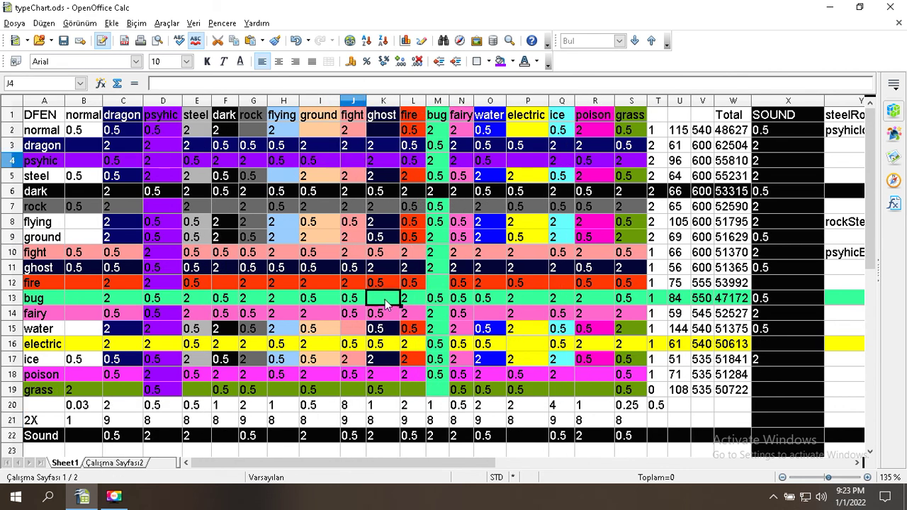
{"action": "left_click", "coordinate": [268, 197]}
Step: Switch to Çalışma Sayfası2 and follow the grass column from the flying row down to the fairy row
{"action": "key", "text": "ctrl+Page_Down"}
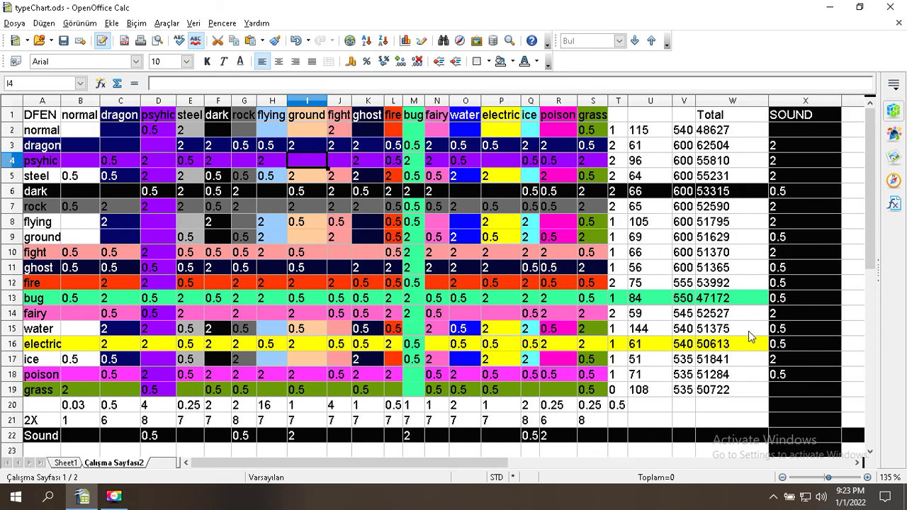
{"action": "left_click", "coordinate": [592, 298]}
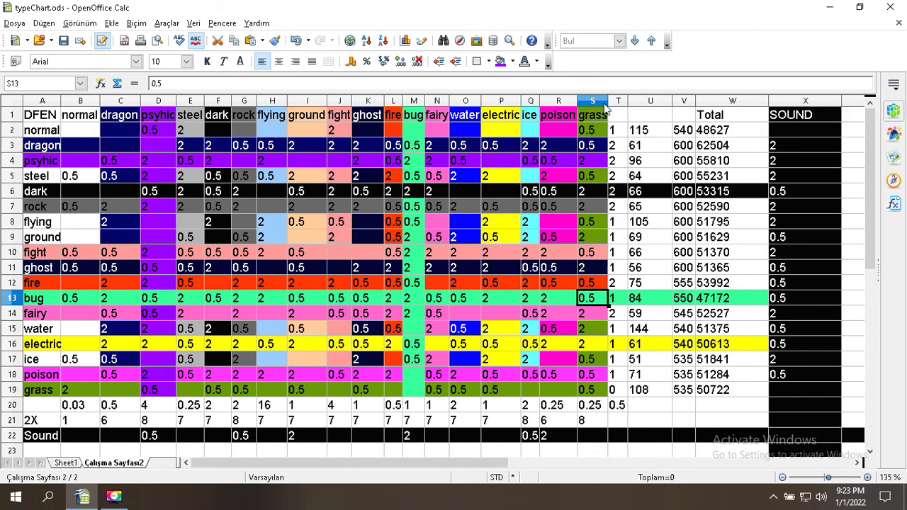
{"action": "left_click", "coordinate": [597, 315]}
{"action": "left_click", "coordinate": [598, 228]}
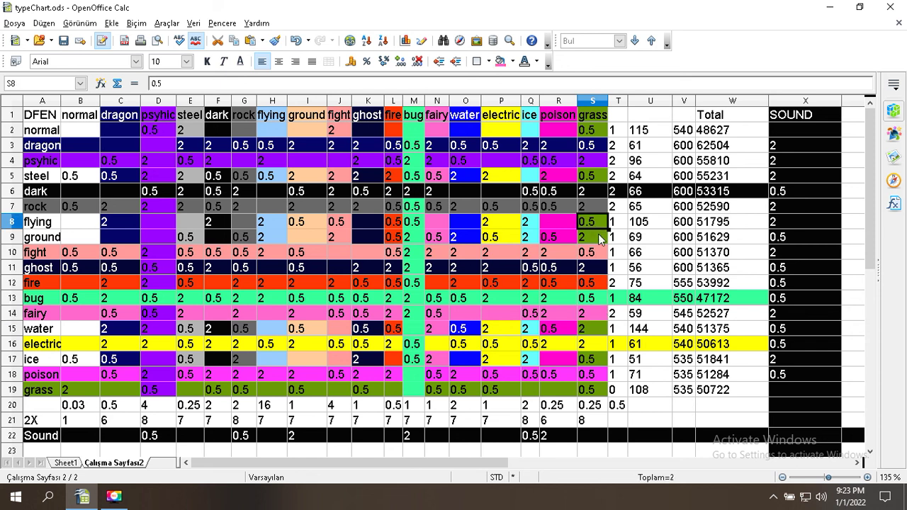
{"action": "key", "text": "Down"}
{"action": "key", "text": "Down"}
{"action": "key", "text": "Down"}
{"action": "key", "text": "Down"}
{"action": "key", "text": "Down"}
{"action": "key", "text": "Down"}
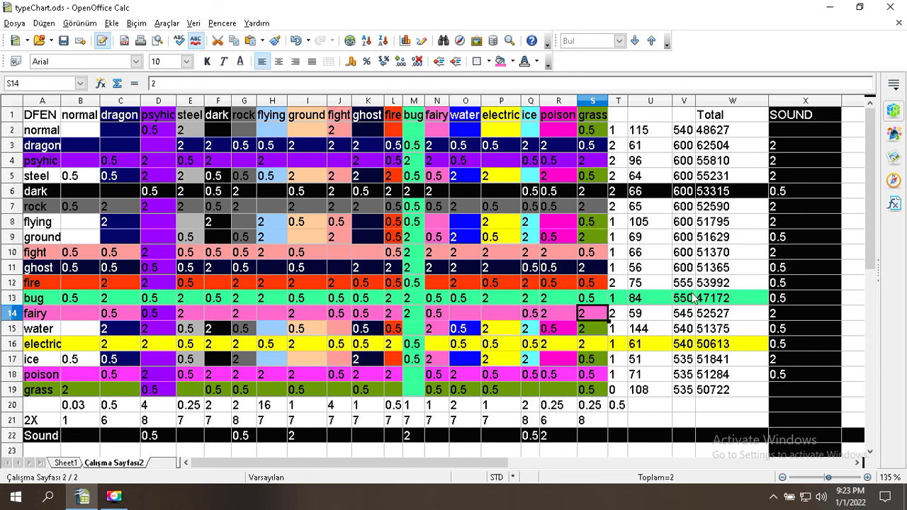
Step: Read the column V values for psyhic, rock and ghost, and the Total values for fight, flying and ghost
{"action": "left_click", "coordinate": [691, 161]}
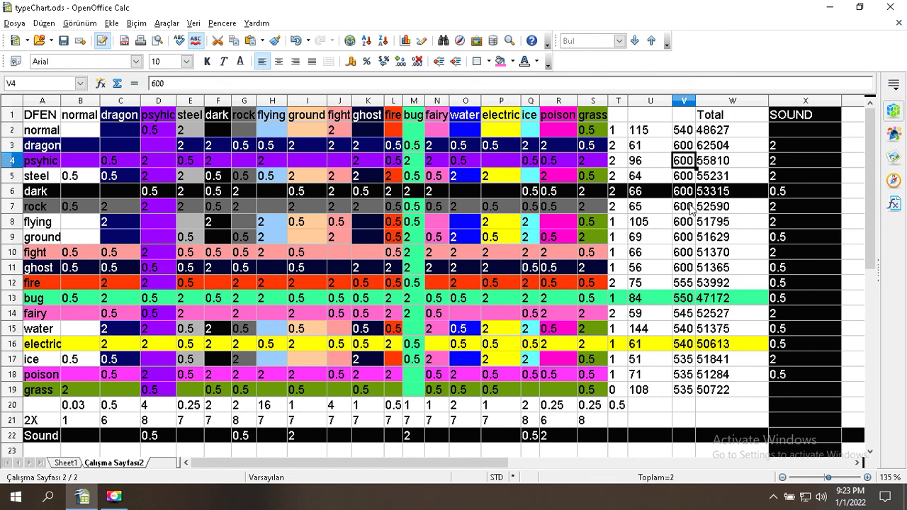
{"action": "left_click", "coordinate": [686, 206]}
{"action": "left_click", "coordinate": [687, 267]}
{"action": "left_click", "coordinate": [717, 254]}
{"action": "left_click", "coordinate": [711, 225]}
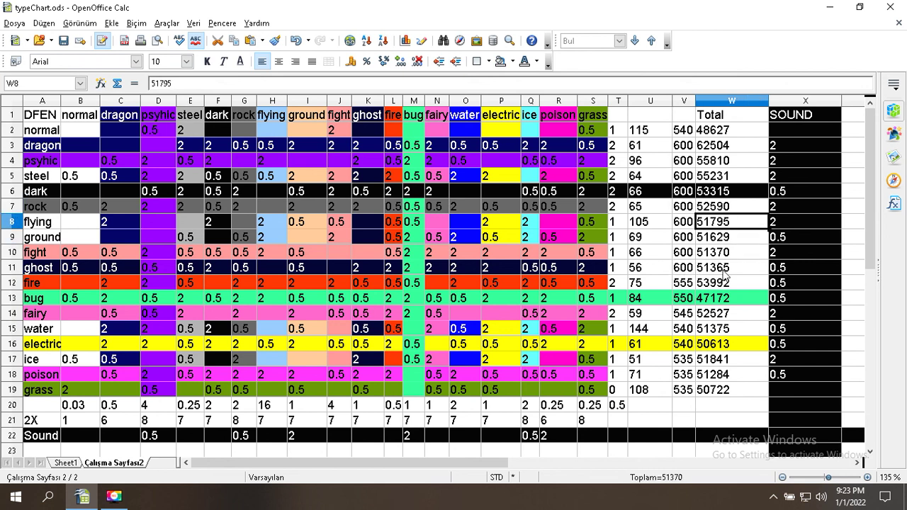
{"action": "left_click", "coordinate": [724, 269]}
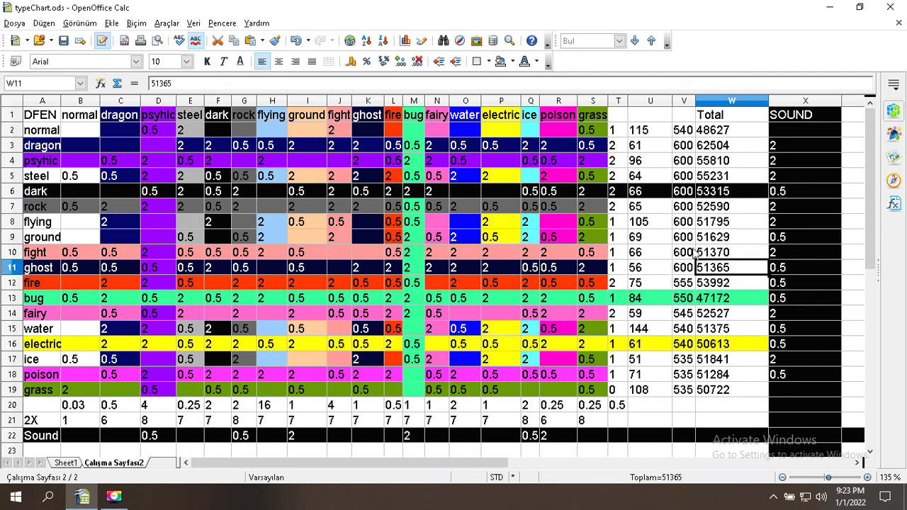
Step: Trace the column V values from the ghost row up to the dragon row and back to ghost
{"action": "left_click", "coordinate": [684, 269]}
{"action": "left_click", "coordinate": [685, 237]}
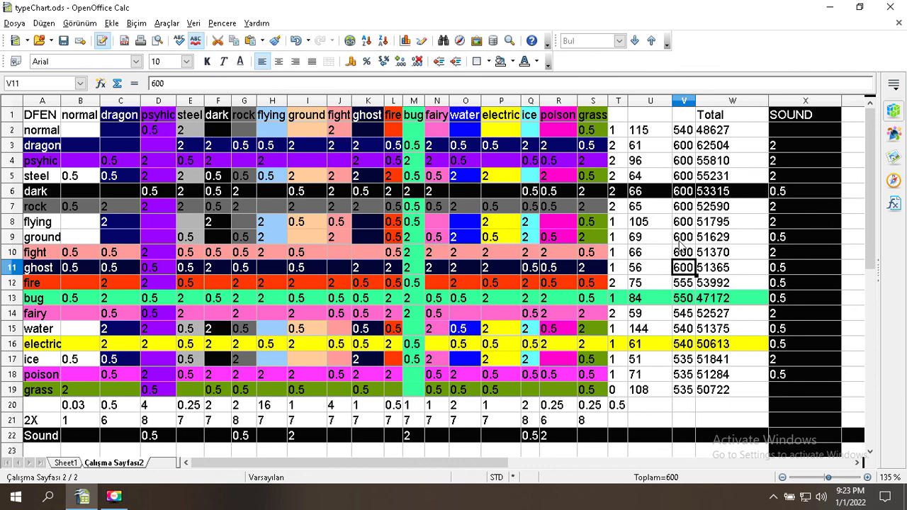
{"action": "left_click", "coordinate": [684, 192]}
{"action": "left_click", "coordinate": [684, 145]}
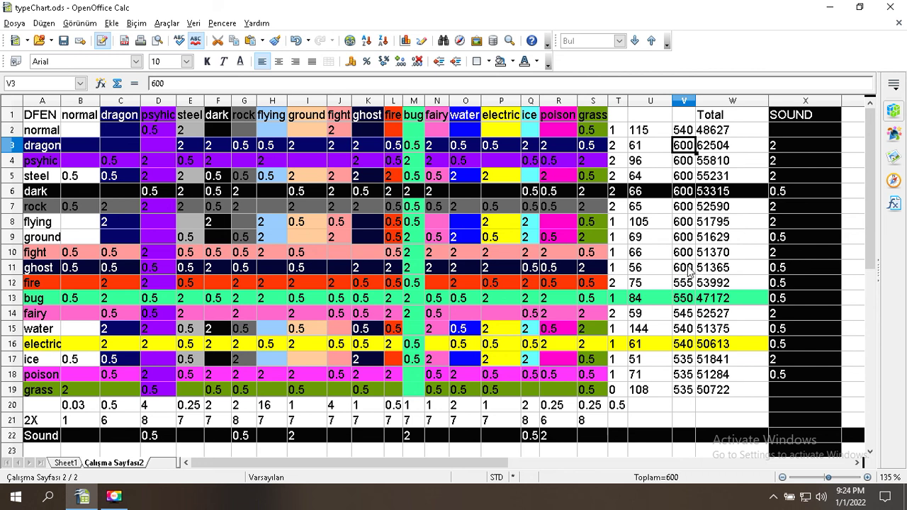
{"action": "left_click", "coordinate": [668, 269]}
{"action": "left_click", "coordinate": [683, 269]}
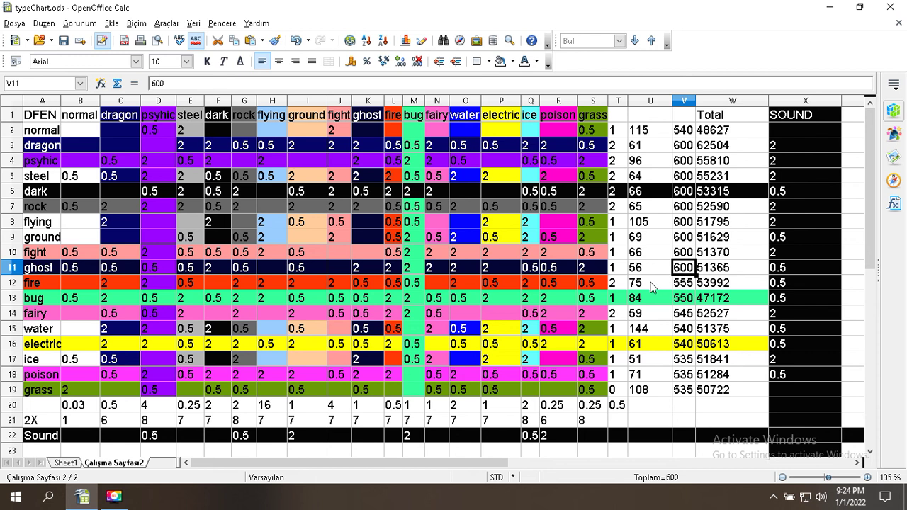
Step: Return to Sheet1 and check the poison column's matchups in the flying, fight, fairy and electric rows
{"action": "key", "text": "ctrl+Page_Up"}
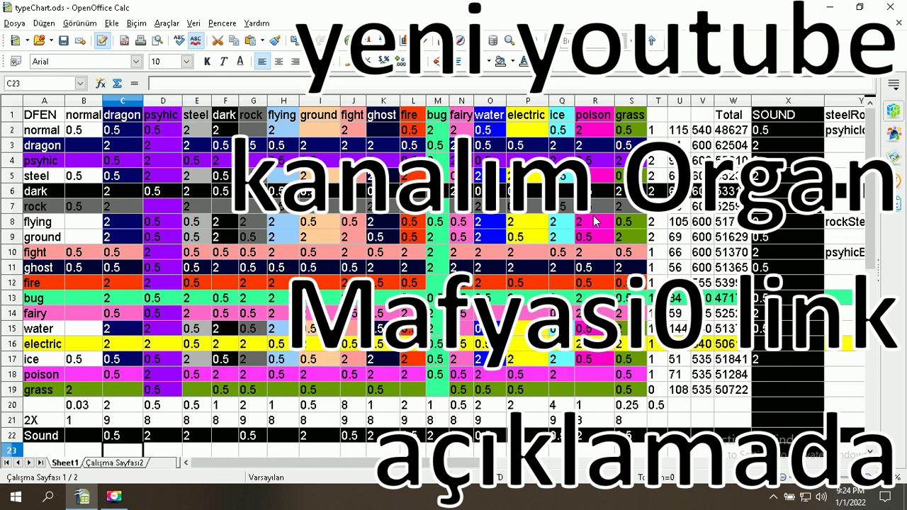
{"action": "left_click", "coordinate": [598, 224]}
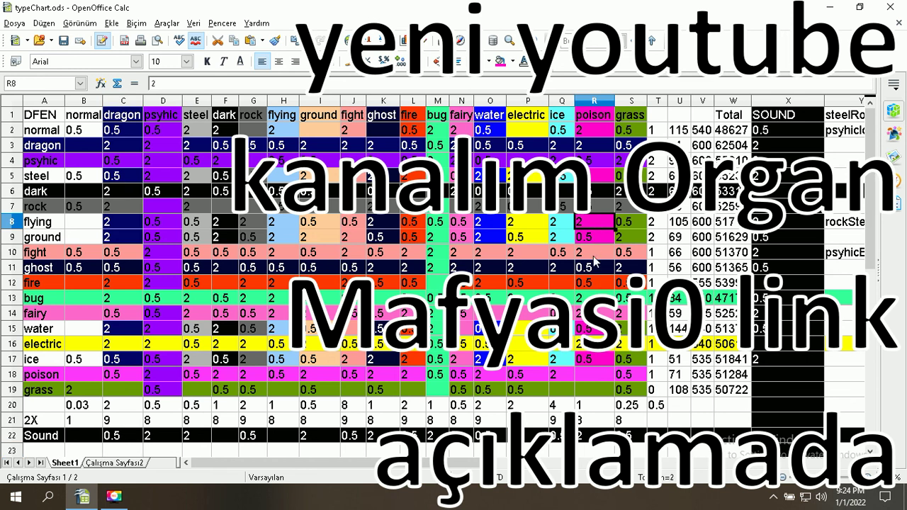
{"action": "left_click", "coordinate": [590, 246]}
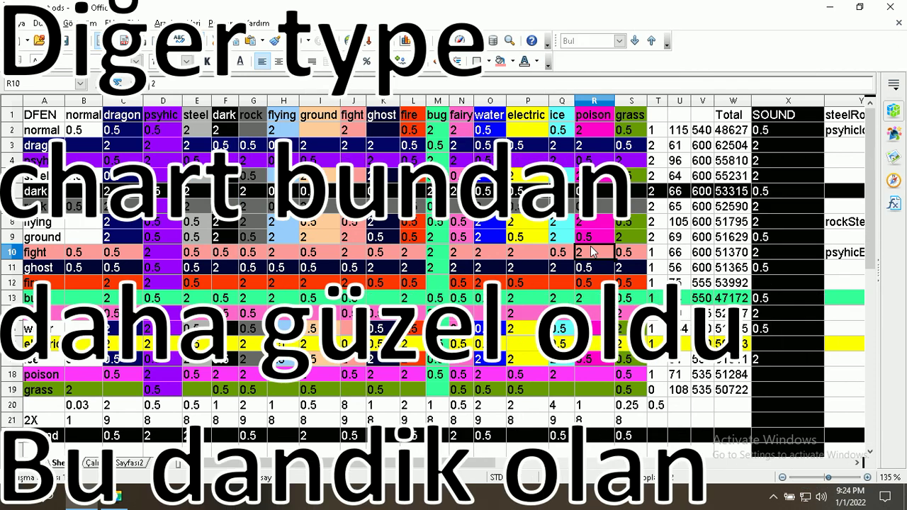
{"action": "left_click", "coordinate": [595, 313]}
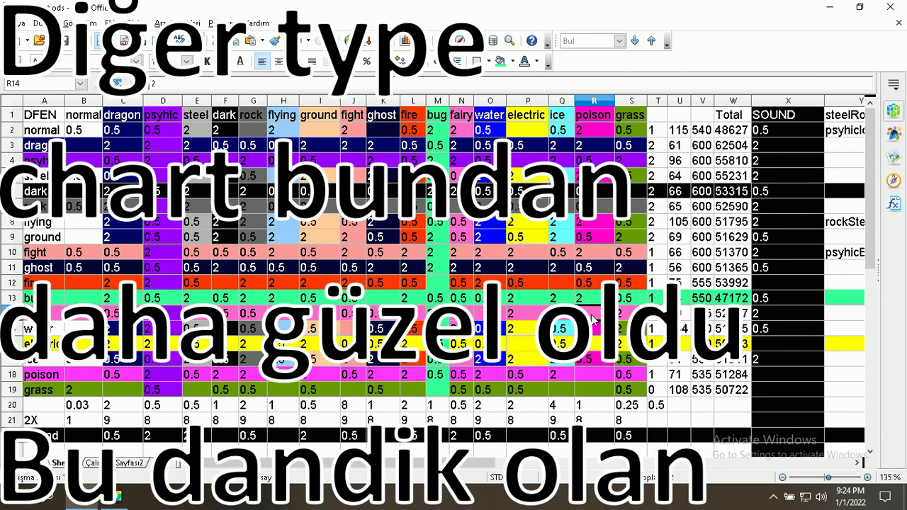
{"action": "left_click", "coordinate": [594, 347]}
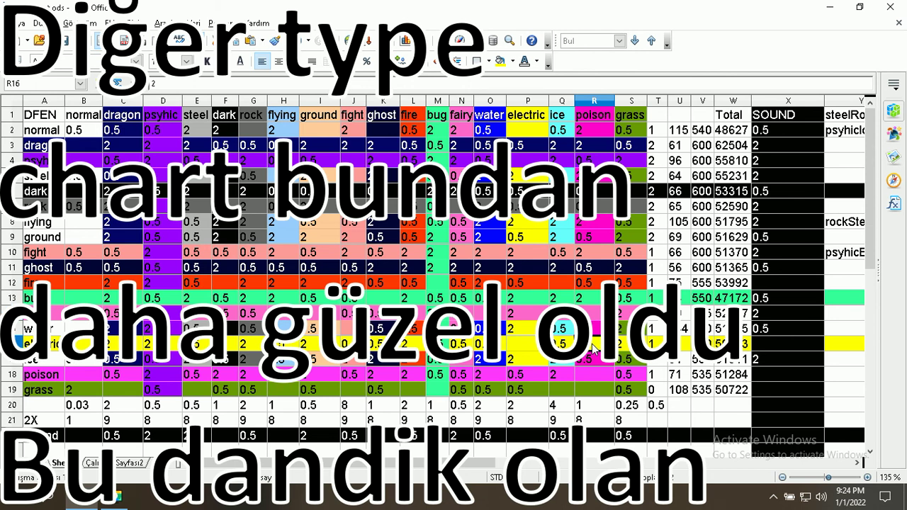
Step: Compare the poison row's electric matchup with the electric row's poison matchup on Sheet1
{"action": "left_click", "coordinate": [520, 376]}
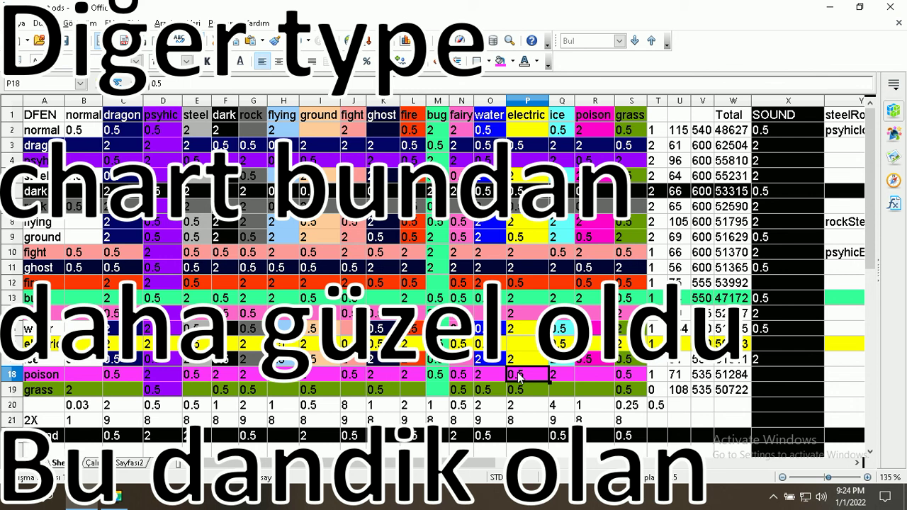
{"action": "left_click", "coordinate": [593, 345]}
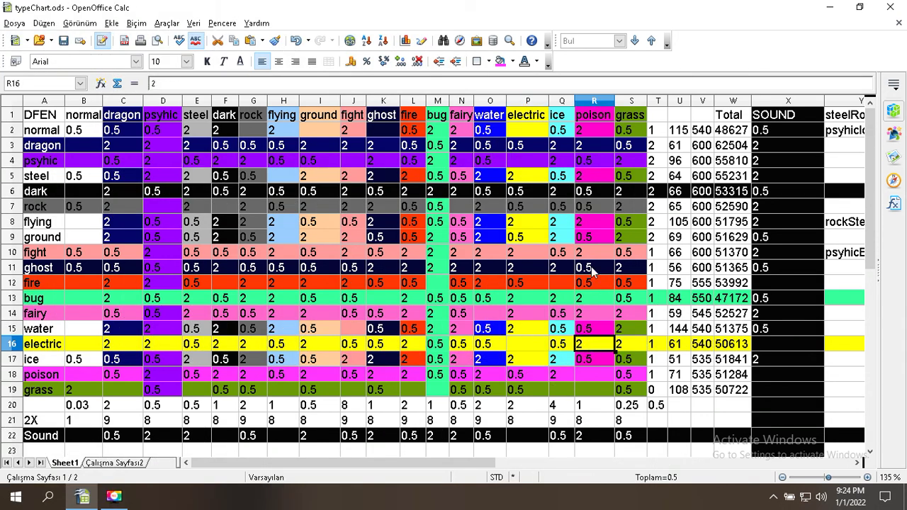
{"action": "left_click", "coordinate": [532, 375]}
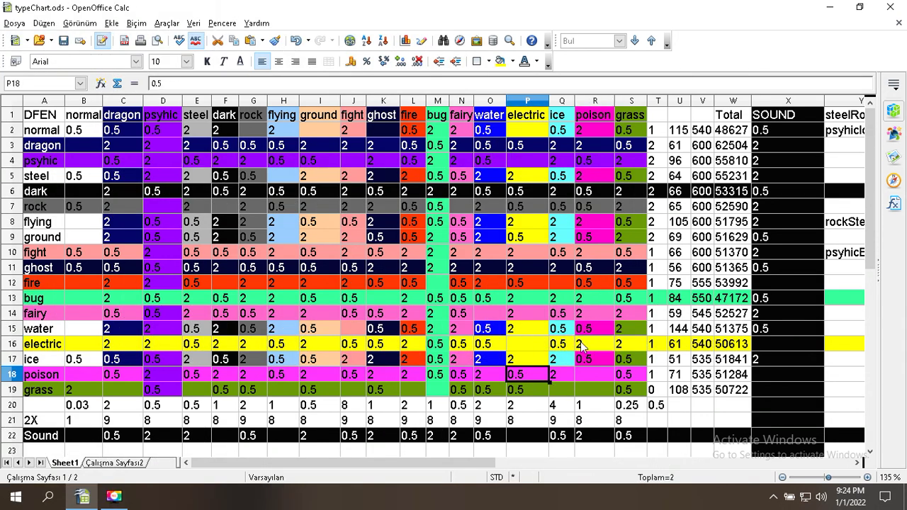
{"action": "left_click", "coordinate": [581, 345]}
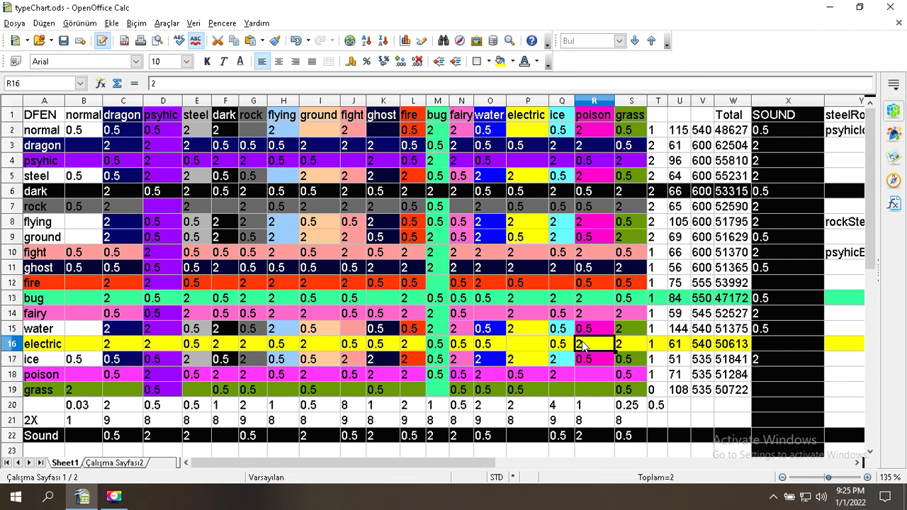
{"action": "left_click", "coordinate": [529, 379]}
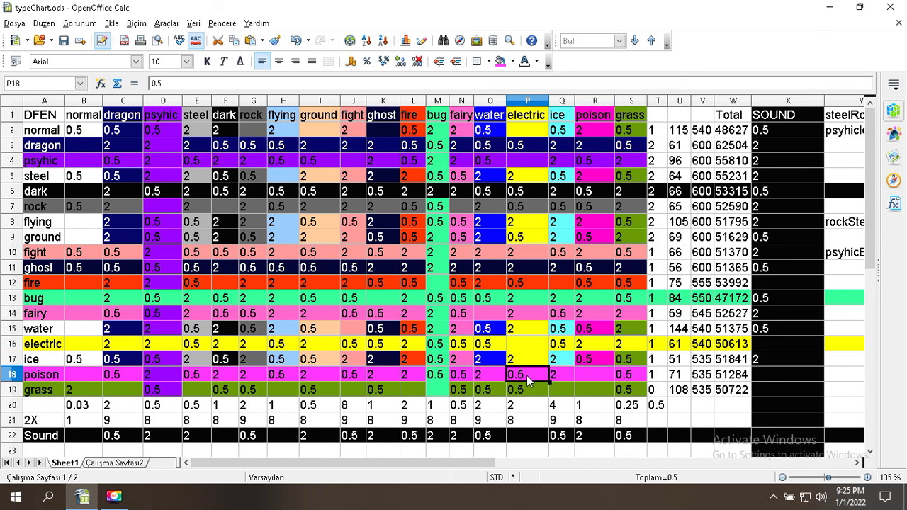
Step: Check the poison row's matchups against poison and normal
{"action": "left_click", "coordinate": [595, 374]}
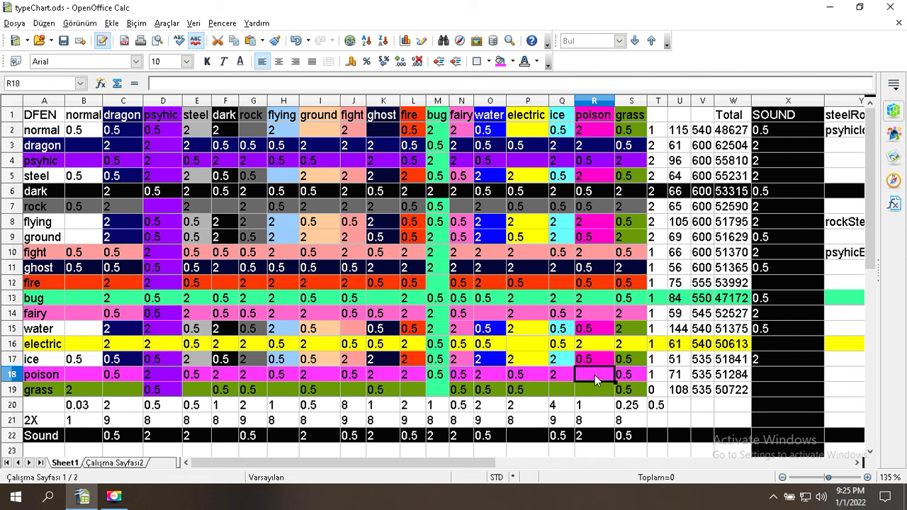
{"action": "left_click", "coordinate": [97, 376]}
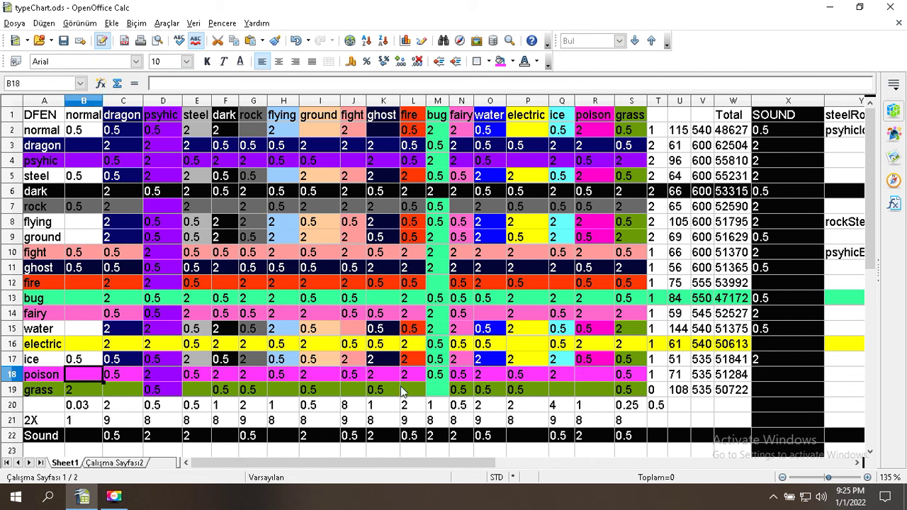
{"action": "left_click", "coordinate": [586, 377]}
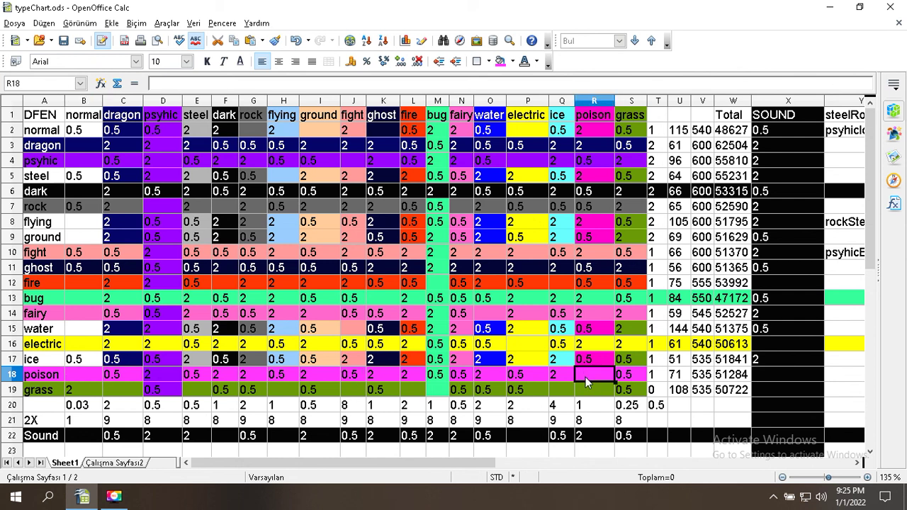
Step: Trace the same-type matchups along the chart's diagonal from grass up to fire
{"action": "double_click", "coordinate": [627, 389]}
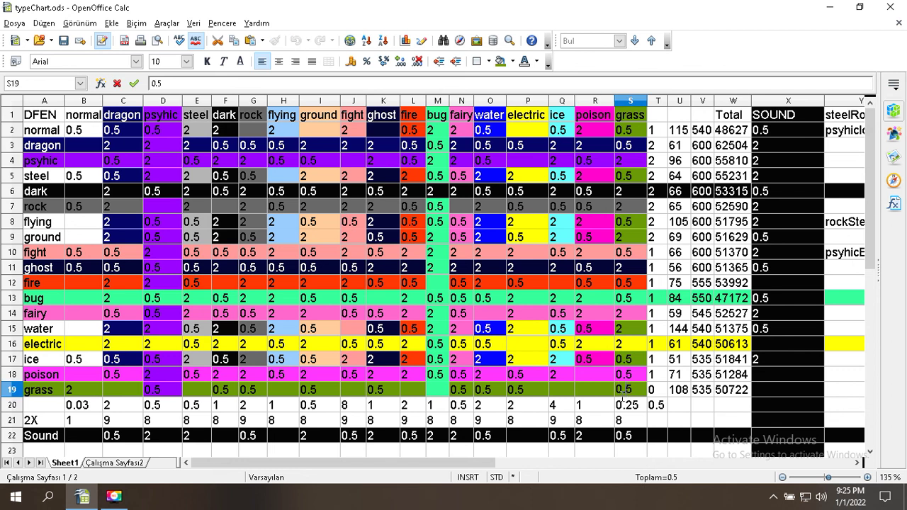
{"action": "left_click", "coordinate": [611, 376]}
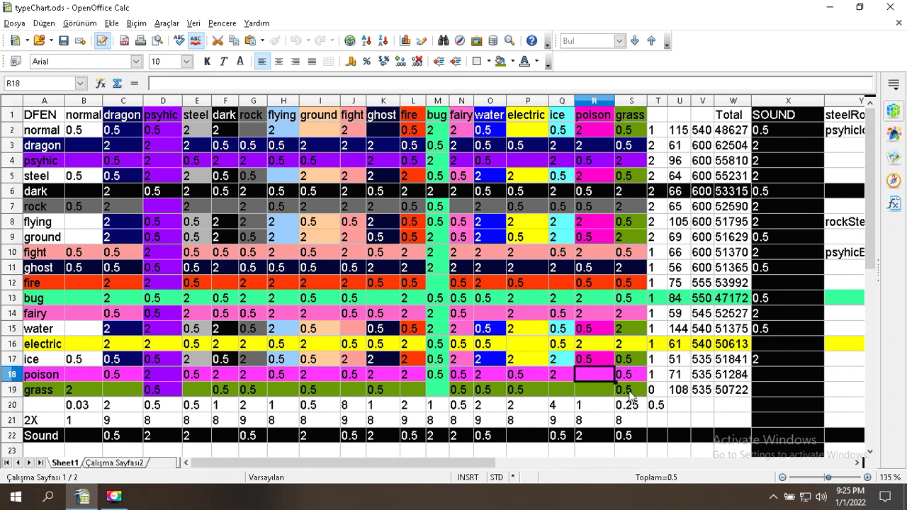
{"action": "left_click", "coordinate": [617, 384]}
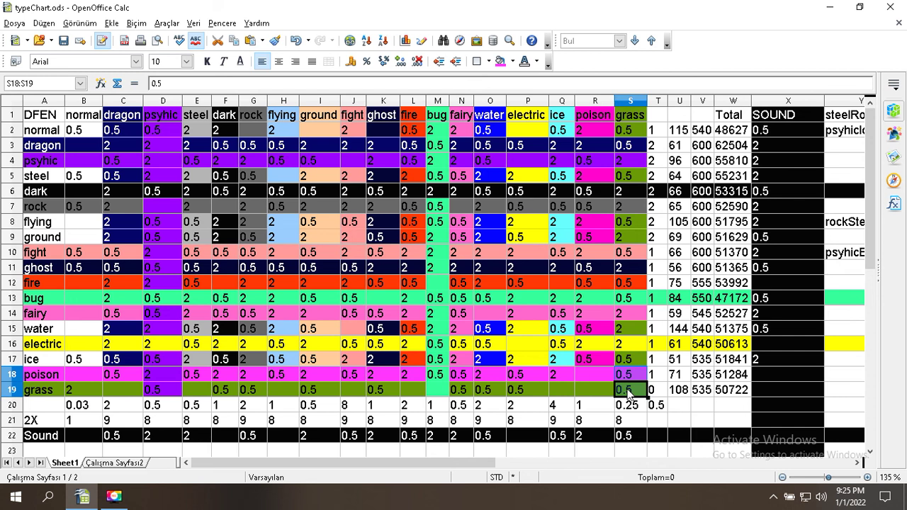
{"action": "left_click", "coordinate": [565, 365]}
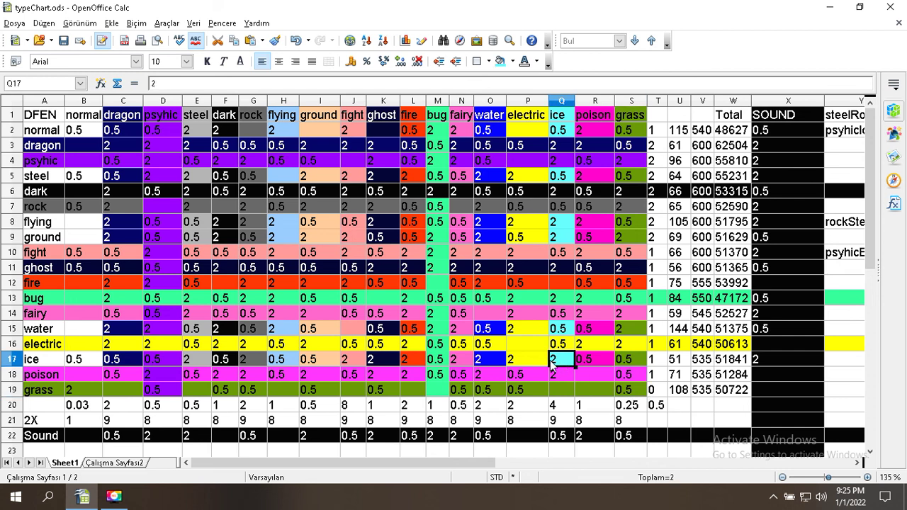
{"action": "left_click", "coordinate": [526, 347]}
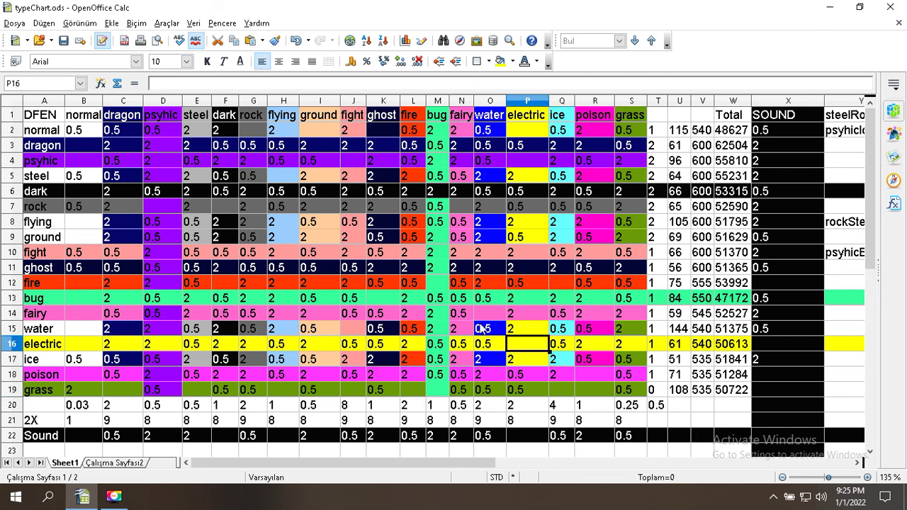
{"action": "left_click", "coordinate": [482, 328]}
{"action": "left_click", "coordinate": [462, 319]}
{"action": "left_click", "coordinate": [444, 304]}
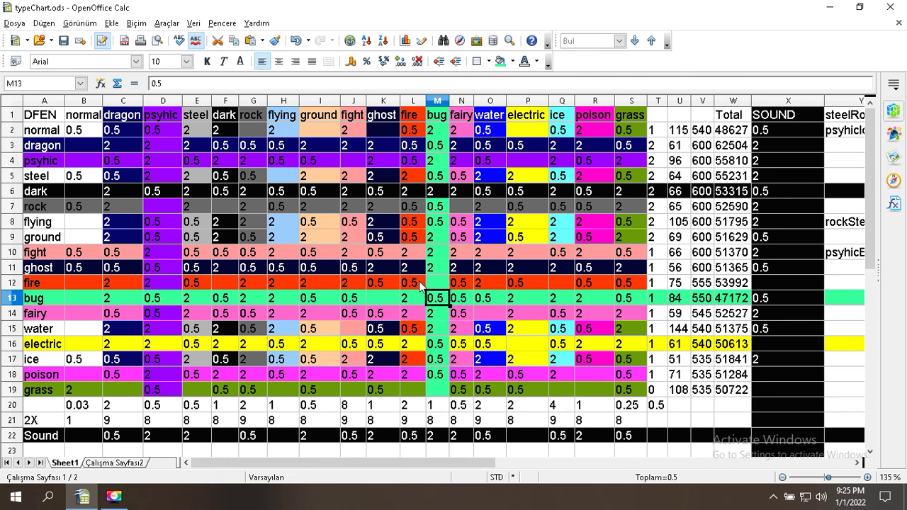
{"action": "left_click", "coordinate": [422, 285]}
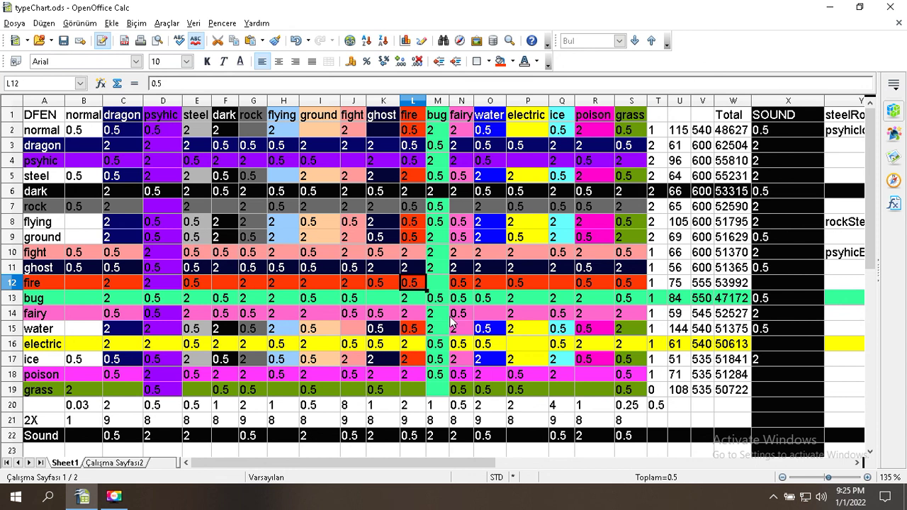
Step: Check the bug column's bug and normal matchups, compare the bug row's normal matchup on Çalışma Sayfası2, and return to Sheet1
{"action": "left_click", "coordinate": [432, 298]}
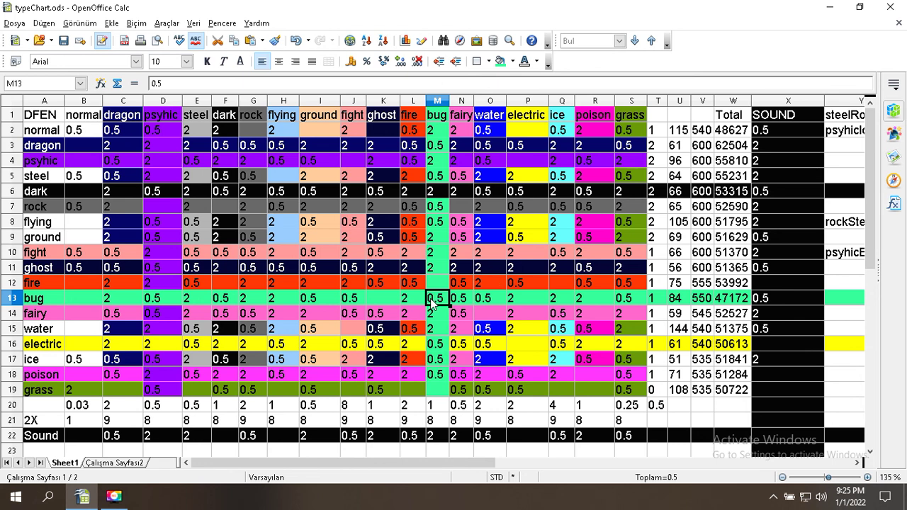
{"action": "left_click", "coordinate": [434, 131]}
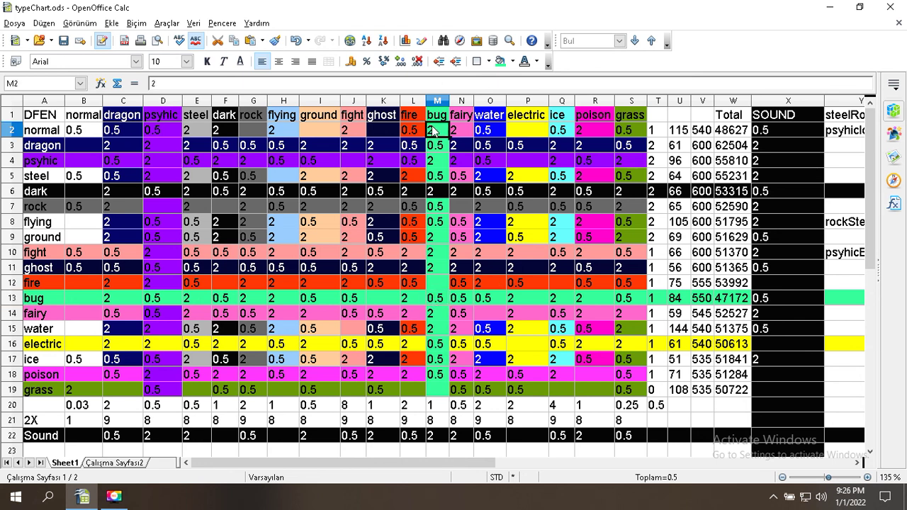
{"action": "left_click", "coordinate": [109, 464]}
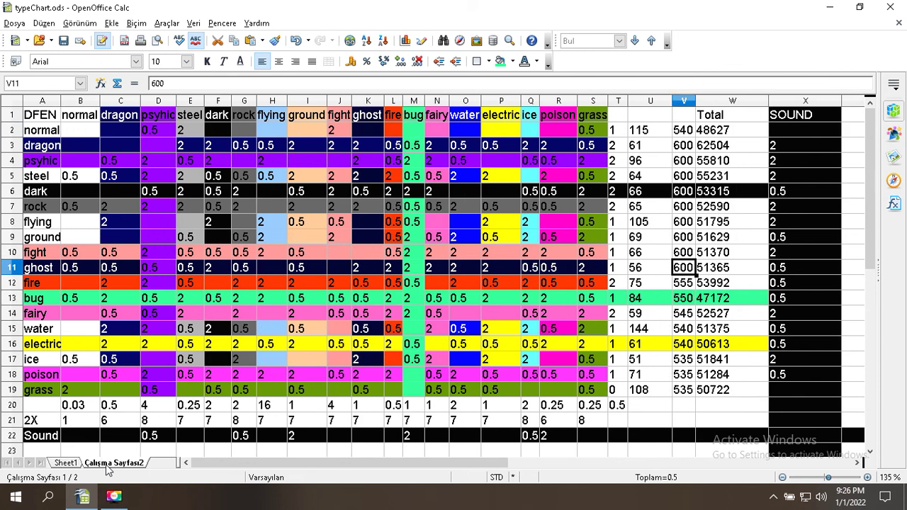
{"action": "left_click", "coordinate": [72, 300]}
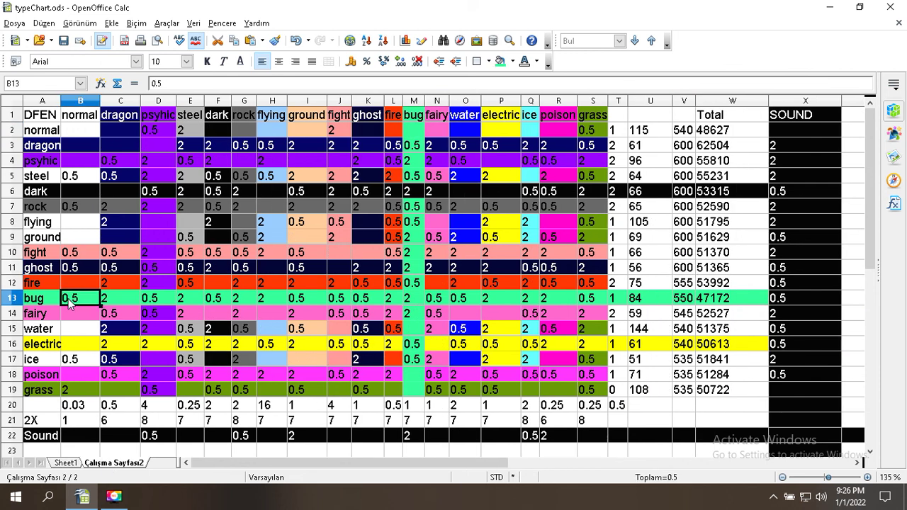
{"action": "left_click", "coordinate": [65, 462]}
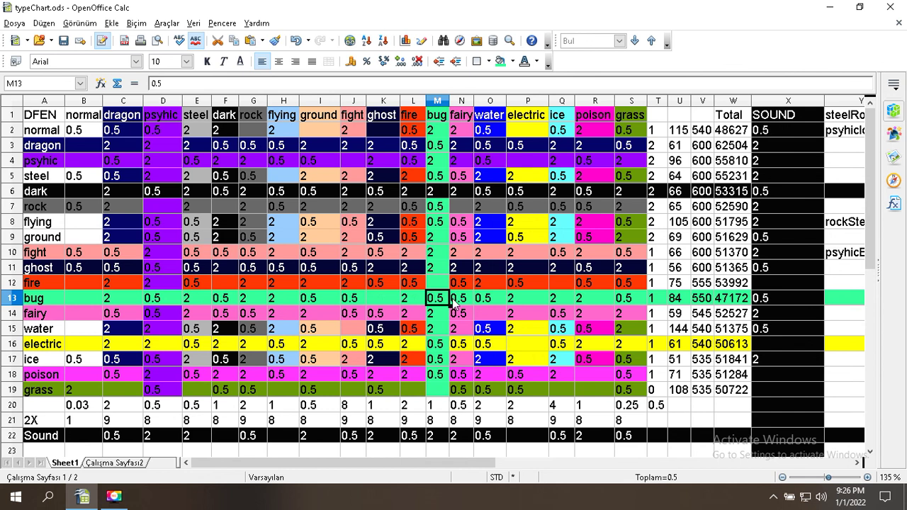
Step: Compare the Total values of the bug and dragon rows on Sheet1
{"action": "left_click", "coordinate": [733, 300]}
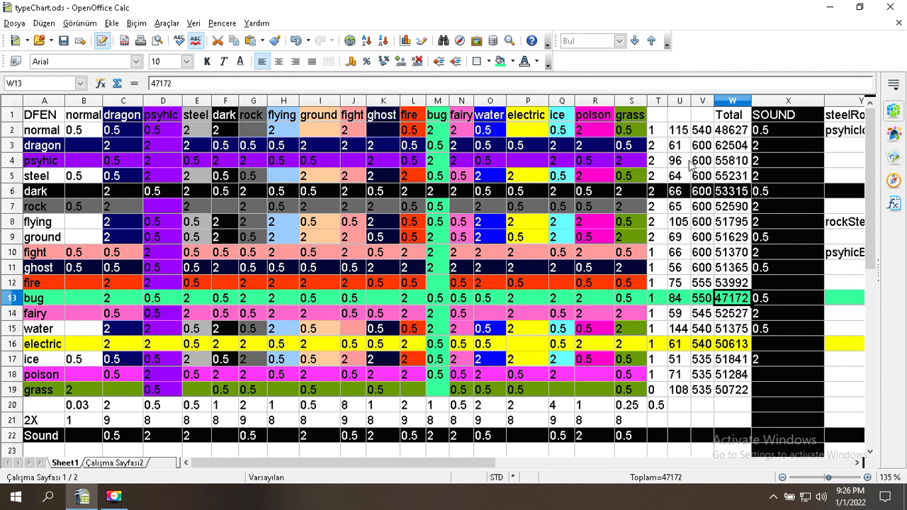
{"action": "left_click", "coordinate": [728, 147]}
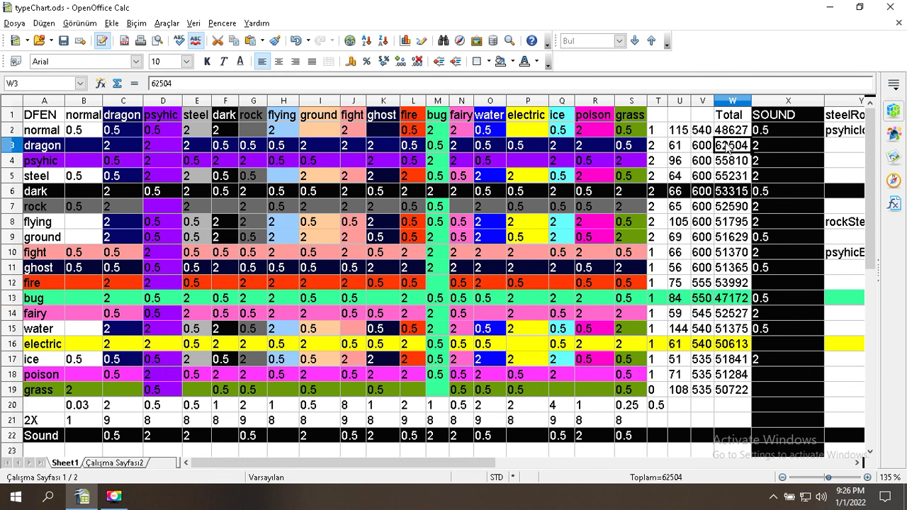
{"action": "left_click", "coordinate": [720, 301]}
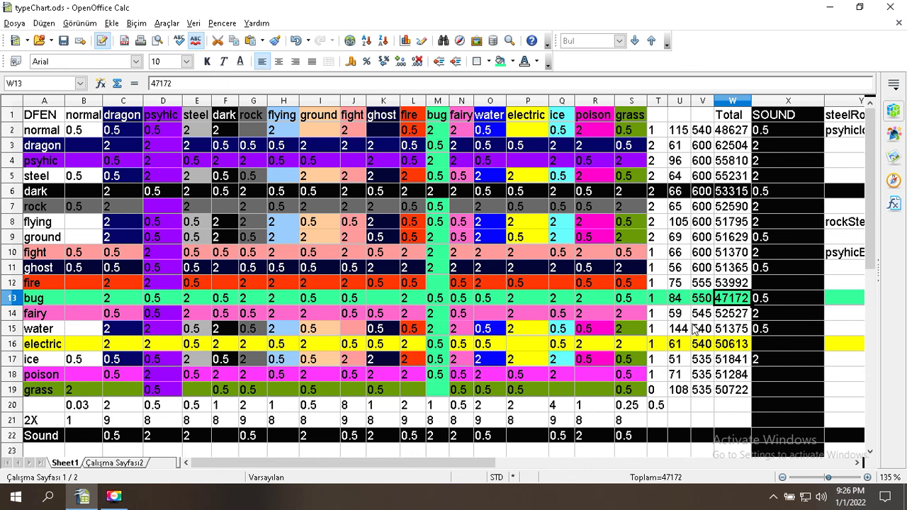
{"action": "left_click", "coordinate": [105, 501]}
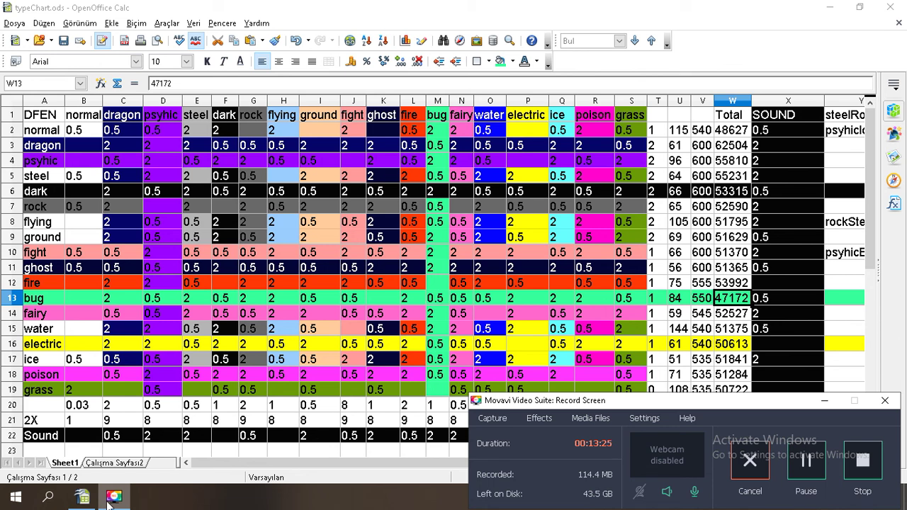
{"action": "left_click", "coordinate": [109, 499]}
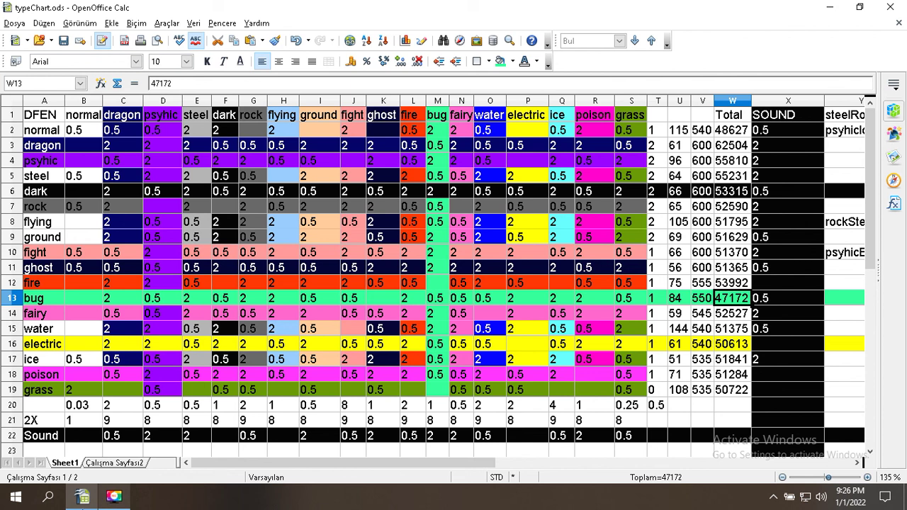
Step: Check the poison row's matchups against grass, poison and ice
{"action": "left_click", "coordinate": [624, 376]}
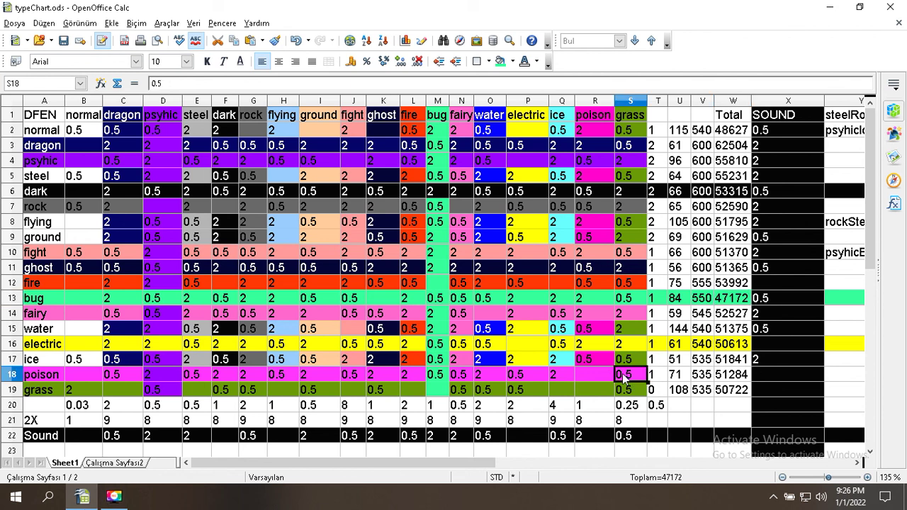
{"action": "key", "text": "Left"}
{"action": "left_click", "coordinate": [555, 377]}
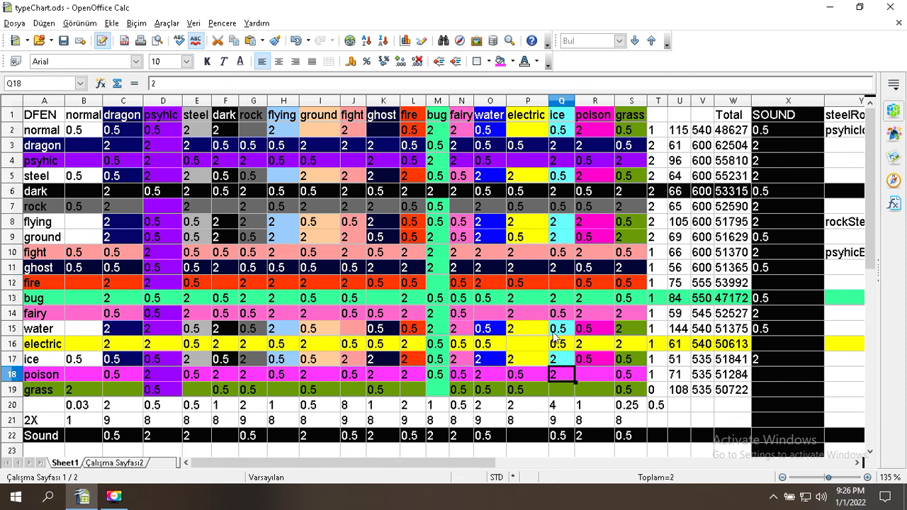
Step: Inspect the ice column's 2X count, its same-type matchup and the product formula in row 20
{"action": "left_click", "coordinate": [558, 422]}
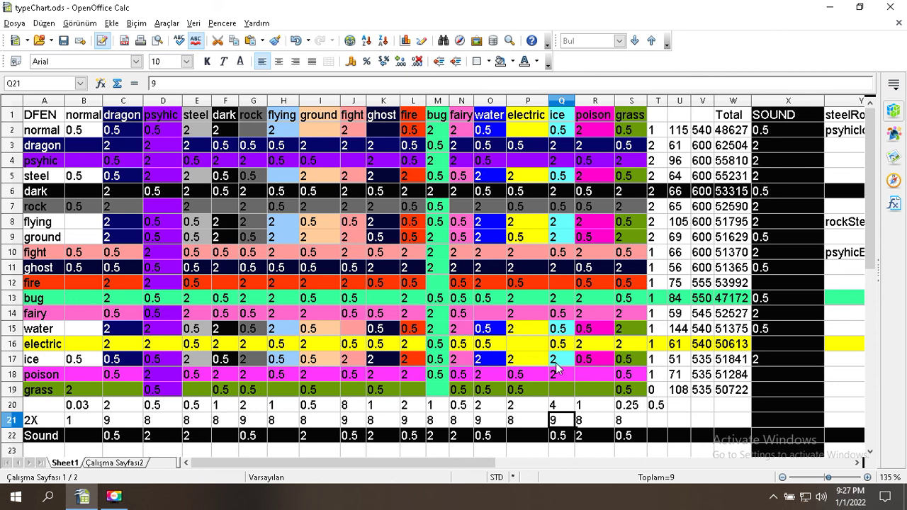
{"action": "left_click", "coordinate": [557, 362]}
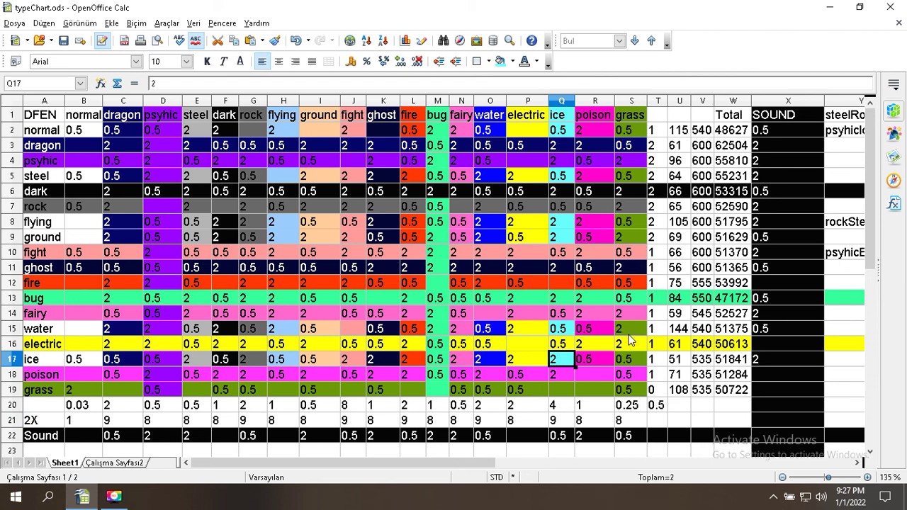
{"action": "left_click", "coordinate": [562, 408]}
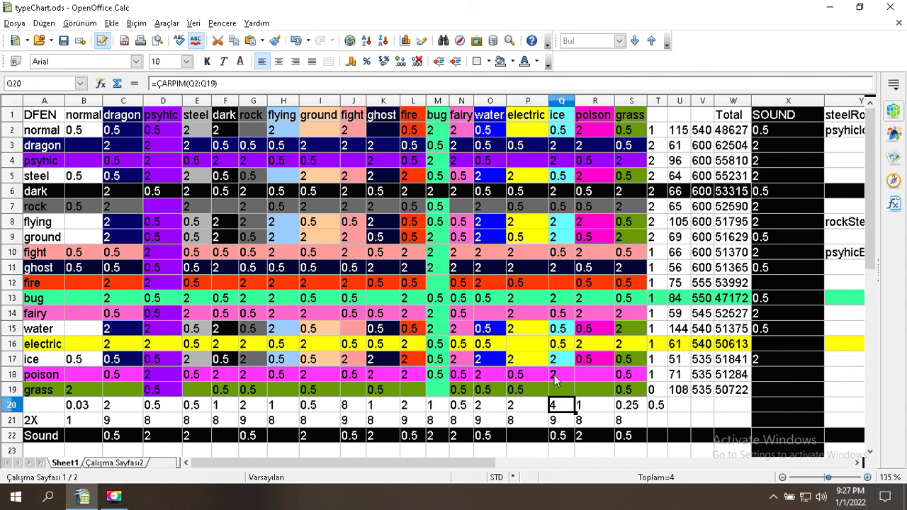
Step: Check the poison row's matchups against ice, electric, water, fairy, bug and fire
{"action": "left_click", "coordinate": [563, 377]}
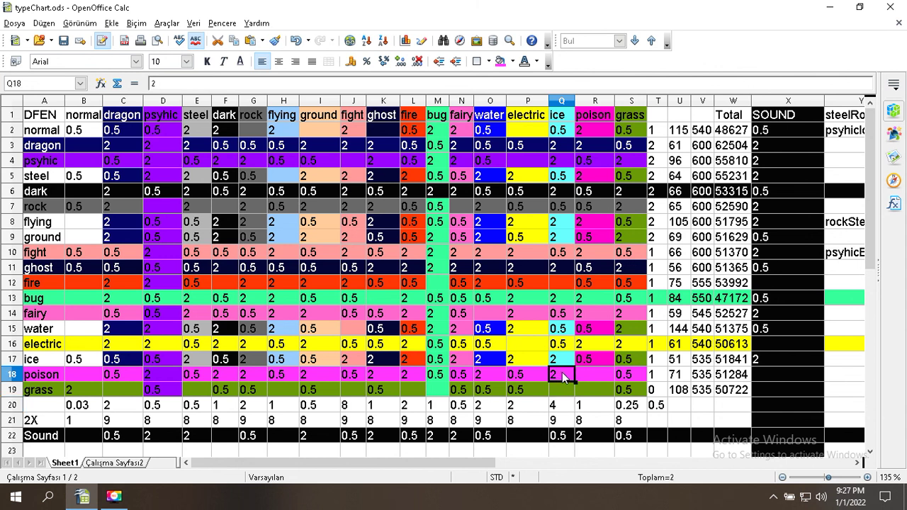
{"action": "left_click", "coordinate": [517, 379]}
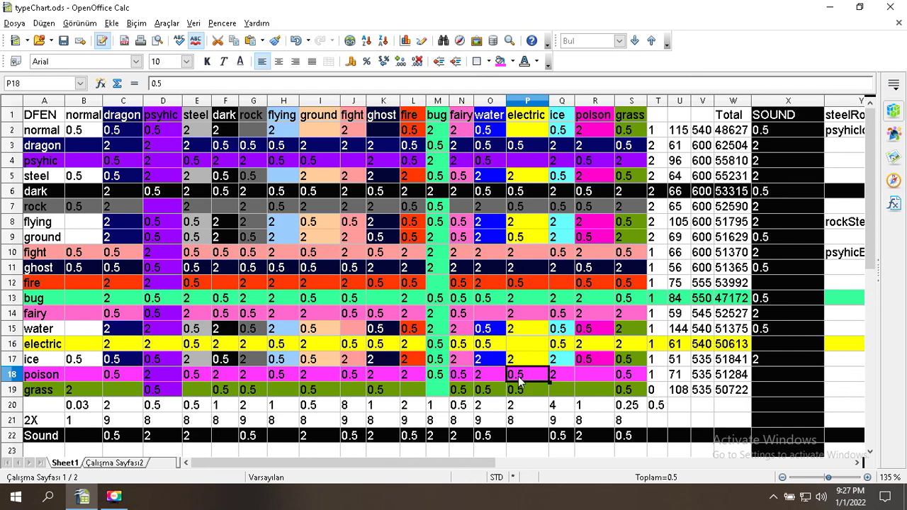
{"action": "left_click", "coordinate": [493, 376]}
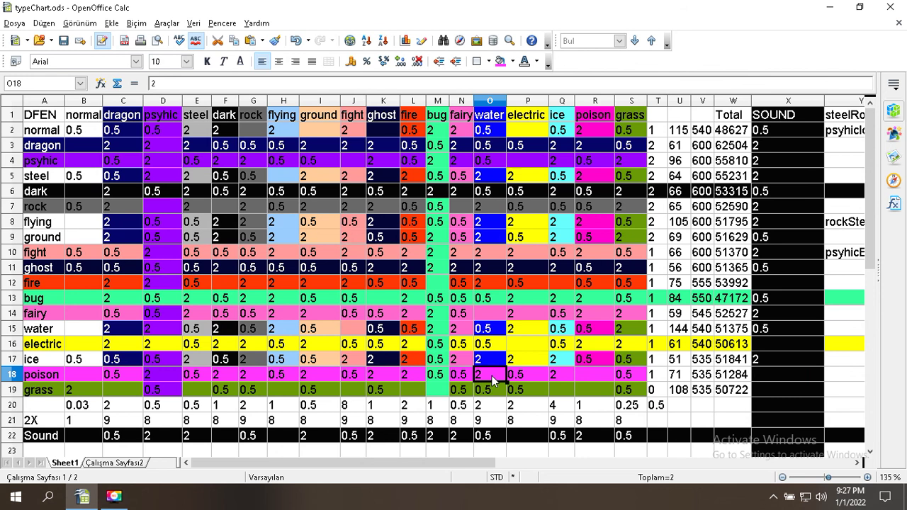
{"action": "left_click", "coordinate": [450, 379]}
{"action": "left_click", "coordinate": [432, 375]}
{"action": "left_click", "coordinate": [418, 378]}
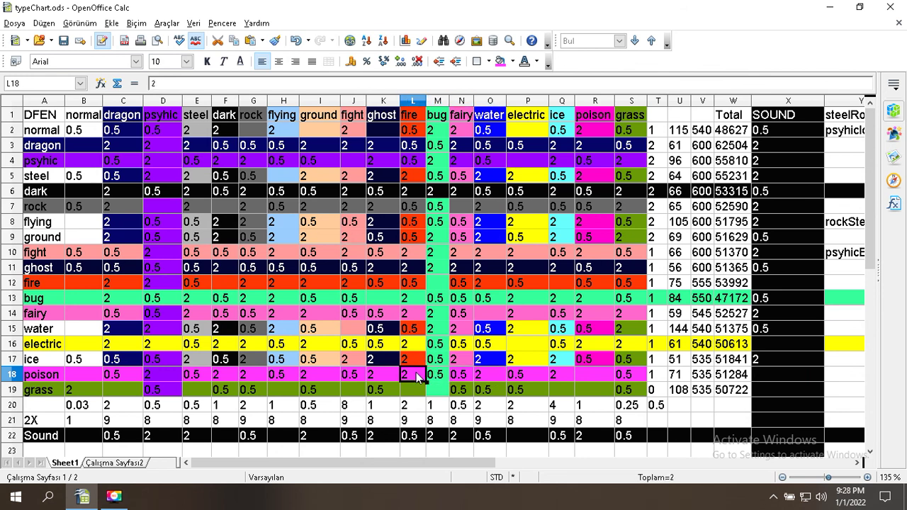
Step: Compare the poison row's ghost and fire matchups
{"action": "left_click", "coordinate": [369, 379]}
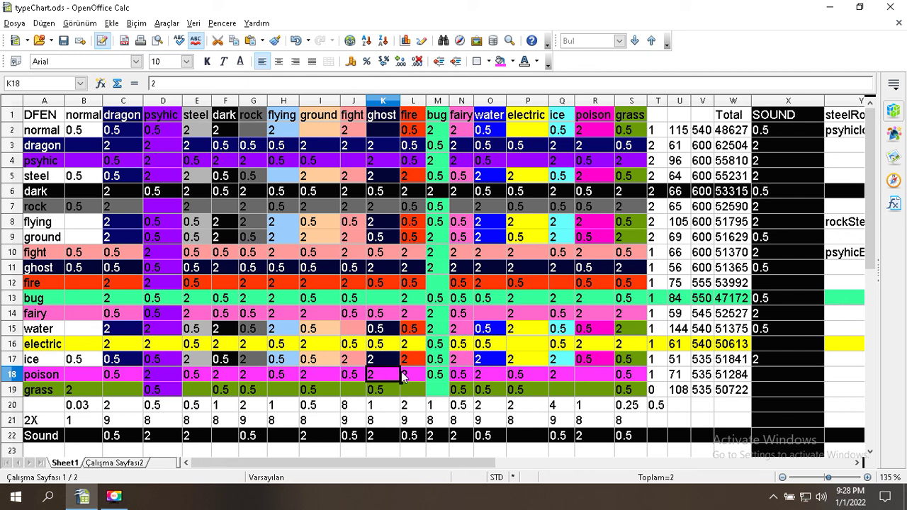
{"action": "left_click", "coordinate": [401, 373]}
{"action": "left_click", "coordinate": [388, 377]}
{"action": "left_click", "coordinate": [408, 379]}
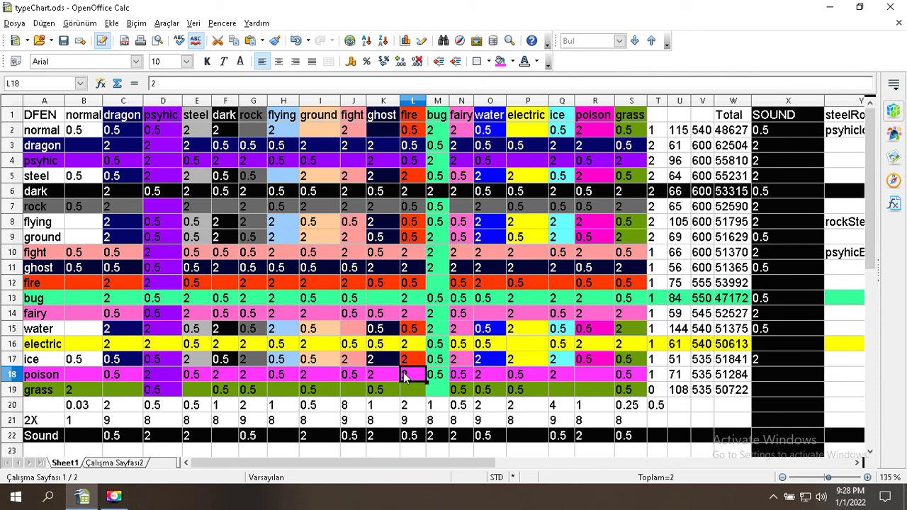
{"action": "left_click", "coordinate": [389, 382]}
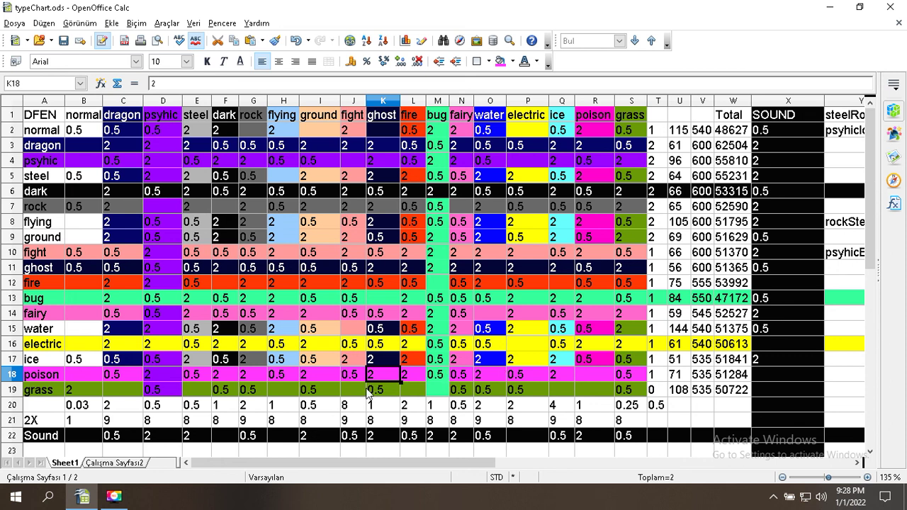
Step: Check the ghost column's 2X count against its poison and ice matchups
{"action": "left_click", "coordinate": [378, 420]}
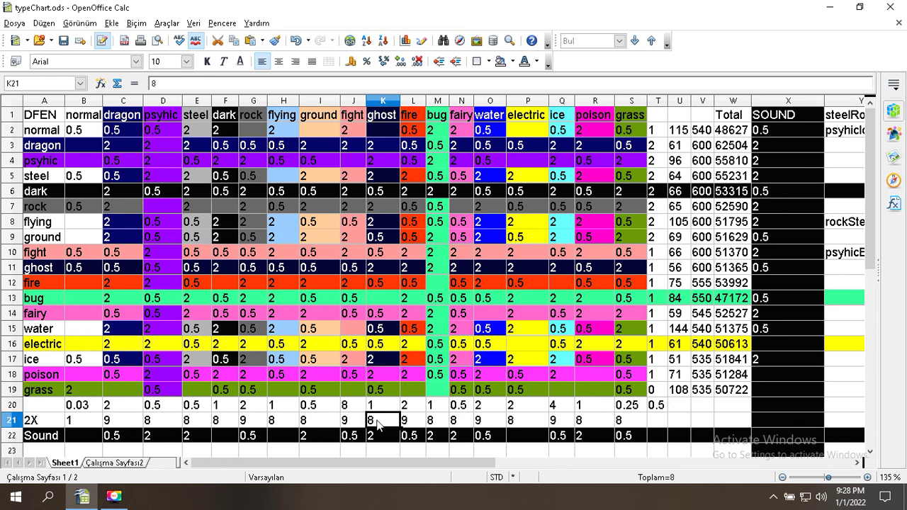
{"action": "double_click", "coordinate": [377, 420]}
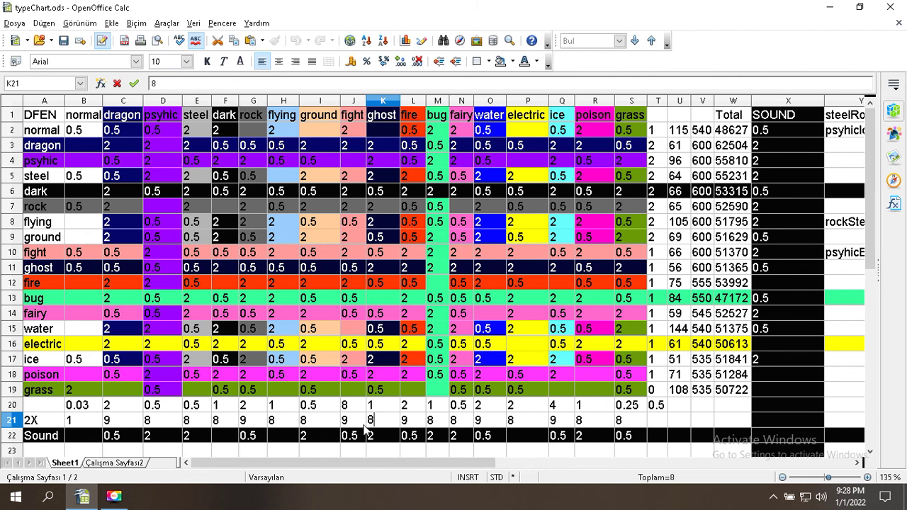
{"action": "left_click", "coordinate": [377, 377]}
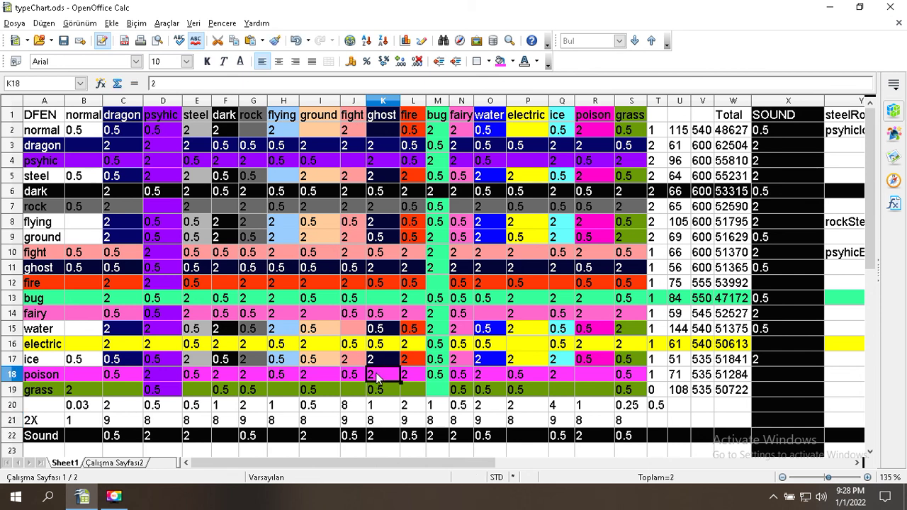
{"action": "left_click", "coordinate": [392, 423]}
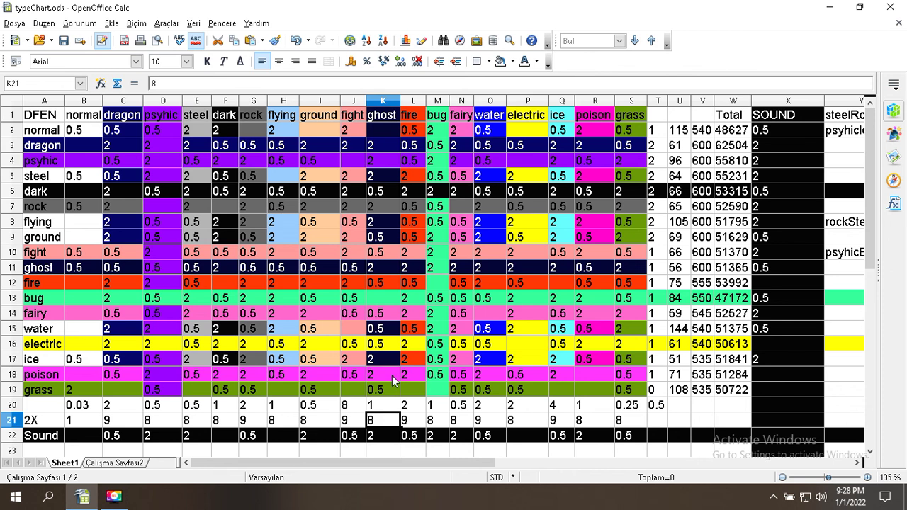
{"action": "left_click", "coordinate": [378, 364]}
{"action": "left_click", "coordinate": [378, 377]}
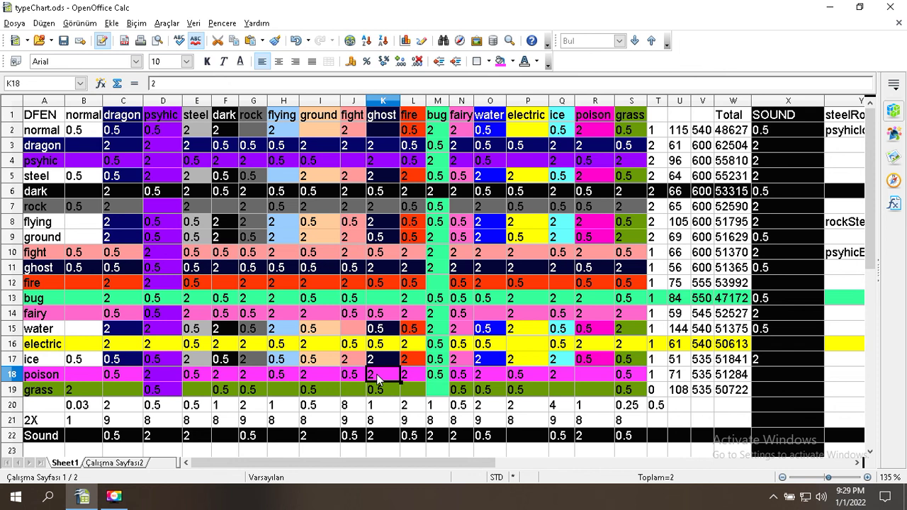
Step: Examine the 2X counts across all types, selecting B21:U21 and the entire row 21
{"action": "left_click", "coordinate": [162, 420]}
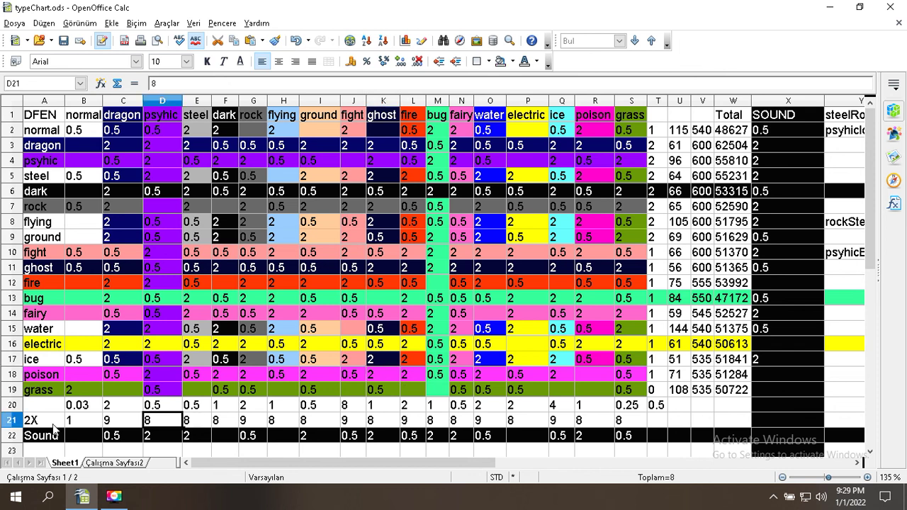
{"action": "left_click_drag", "start_coordinate": [79, 424], "coordinate": [674, 423]}
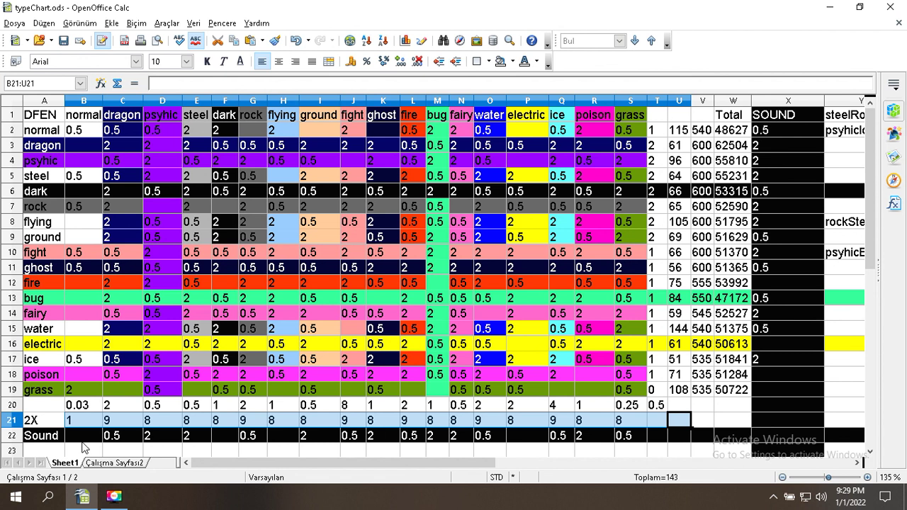
{"action": "left_click", "coordinate": [44, 421]}
{"action": "left_click", "coordinate": [17, 420]}
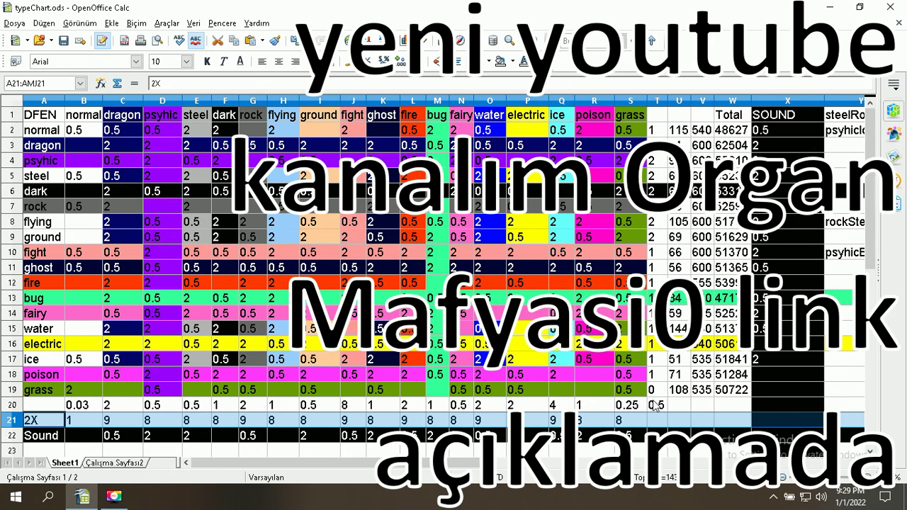
Step: Inspect the product formula in T20 and the grass row's matchups against water, ice and normal
{"action": "left_click", "coordinate": [657, 407]}
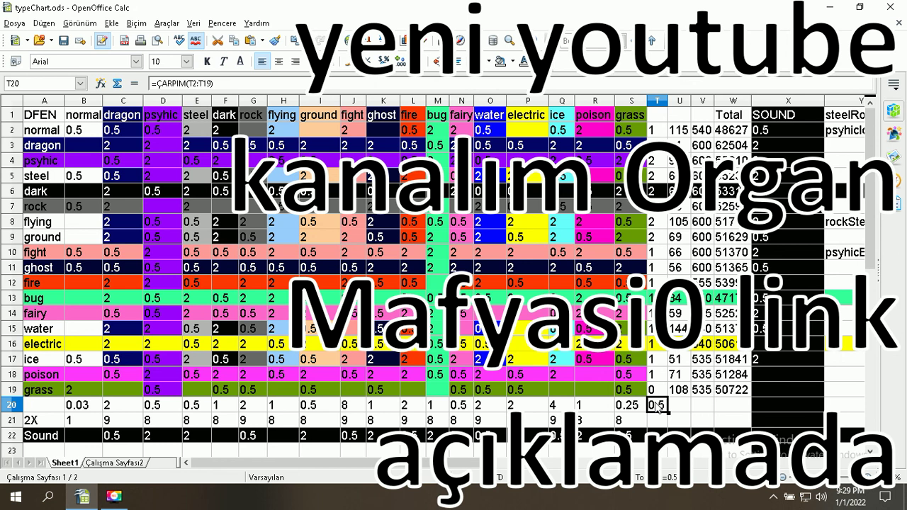
{"action": "left_click", "coordinate": [501, 391]}
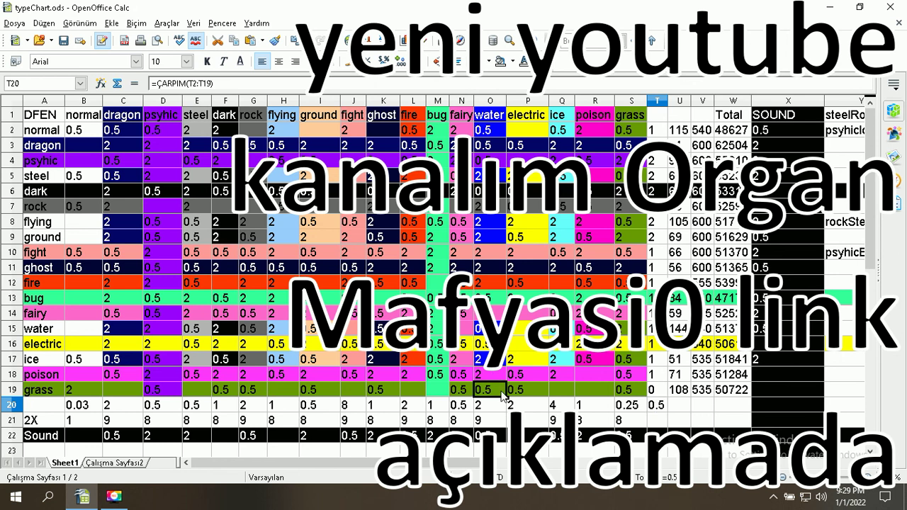
{"action": "left_click", "coordinate": [569, 391]}
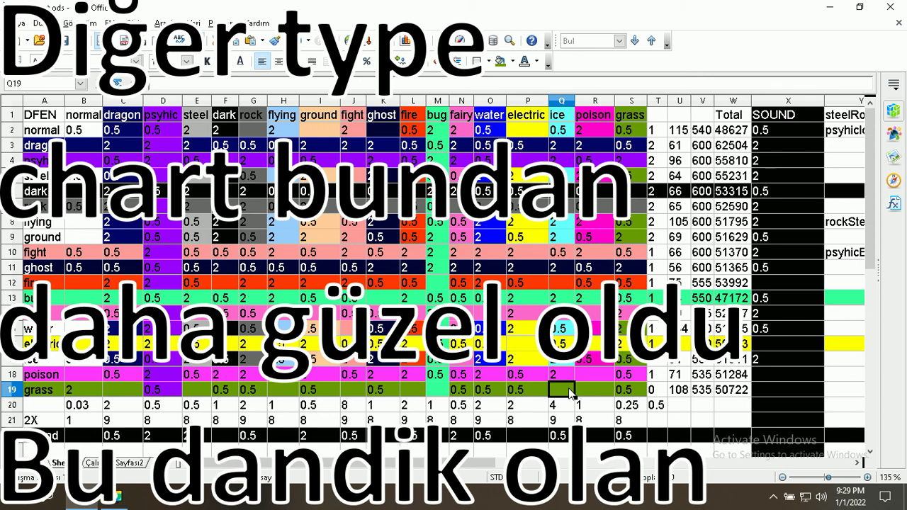
{"action": "left_click", "coordinate": [86, 391]}
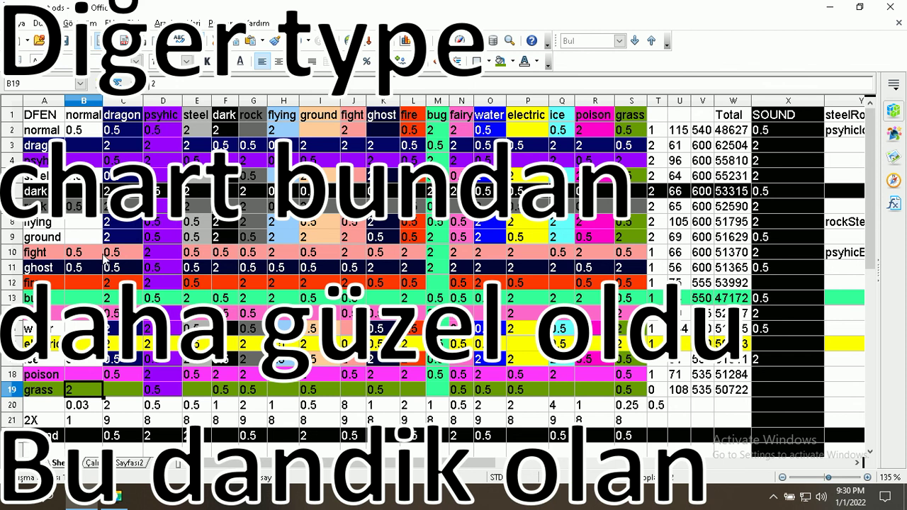